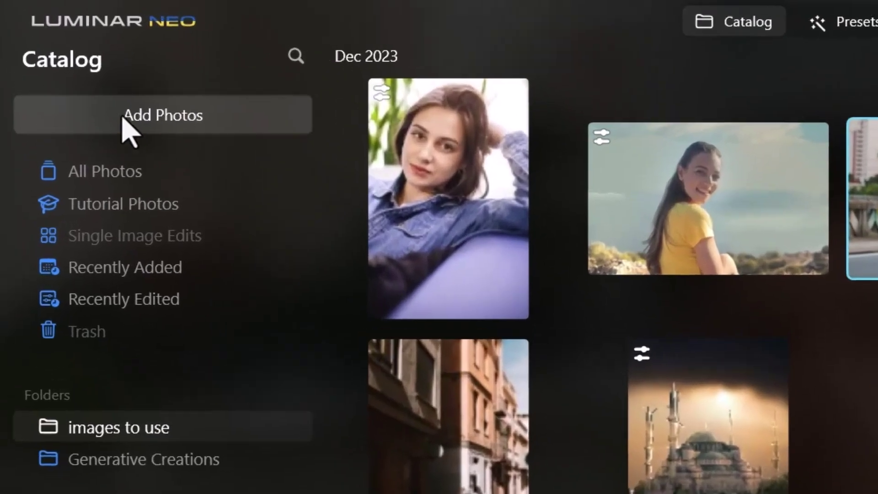
Step: Check the add-photo options, browse the Extras Marketplace presets, then select the narrow street photo
click(71, 62)
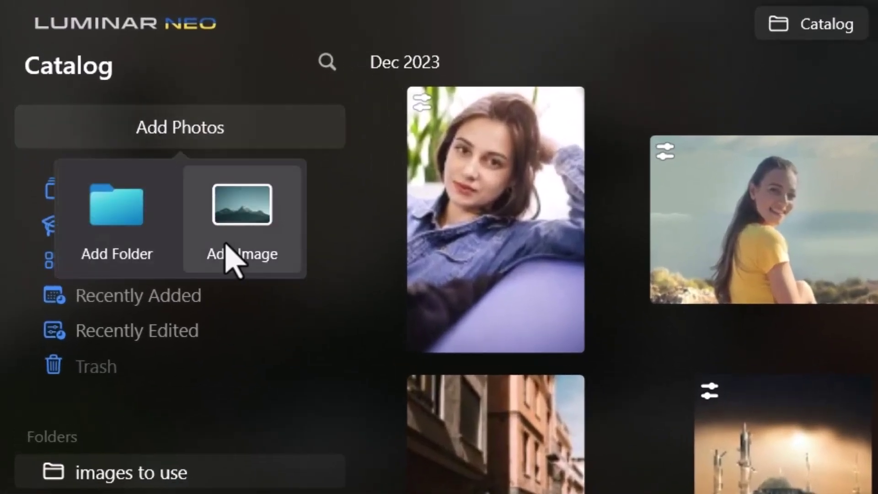
click(111, 241)
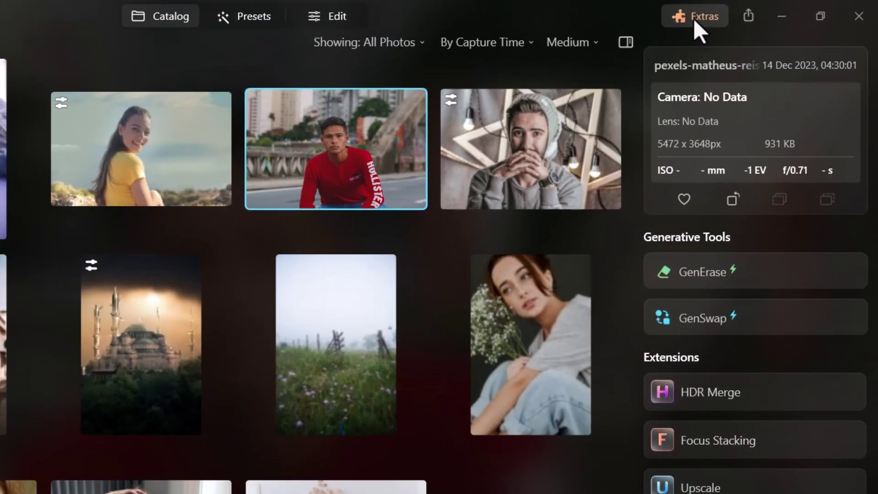
click(613, 25)
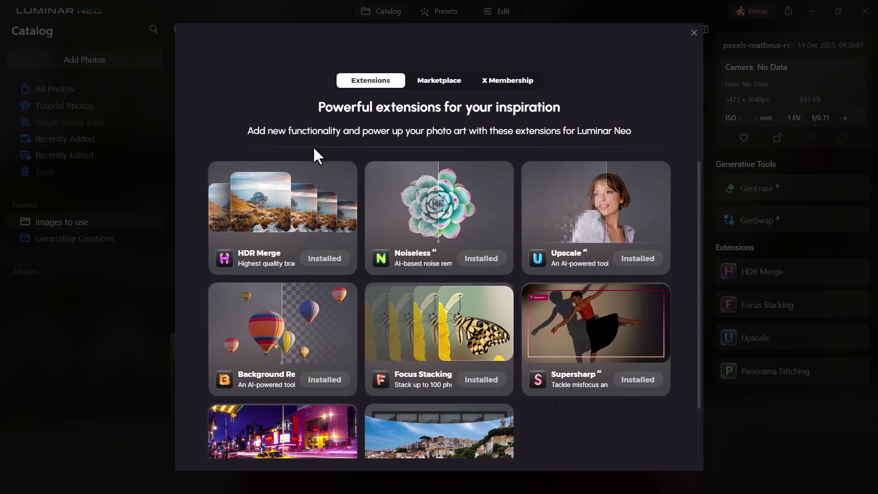
click(423, 87)
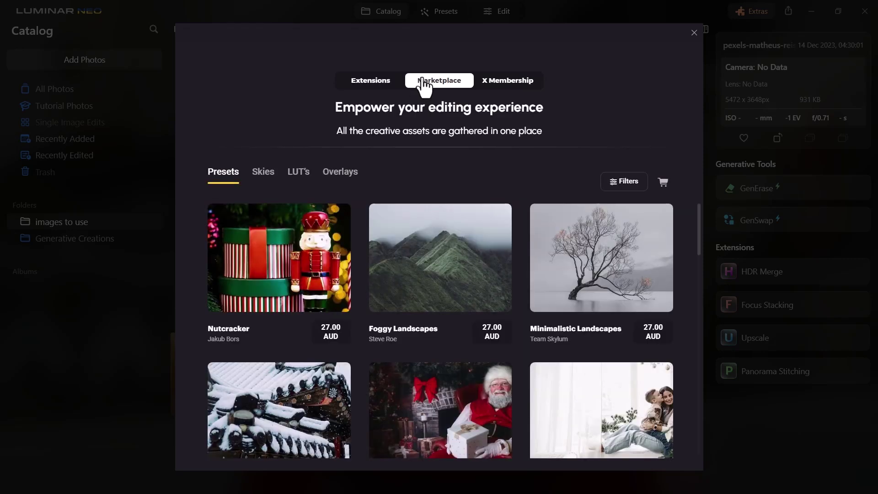
click(694, 33)
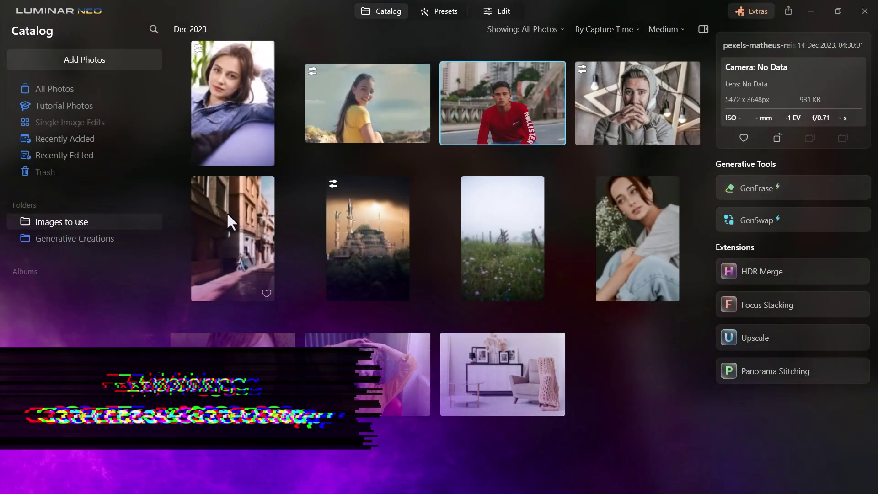
click(227, 212)
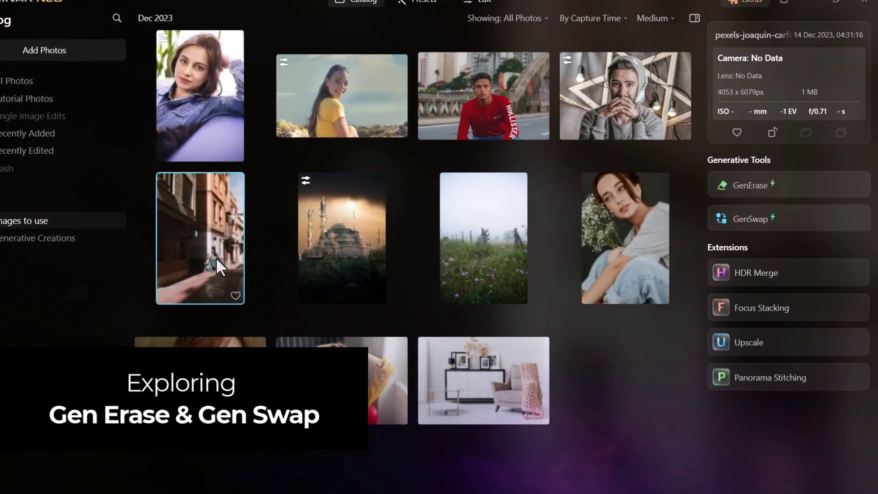
Step: Open the street photo in GenErase, zoom in, and paint a Select mask over the walking couple
click(764, 185)
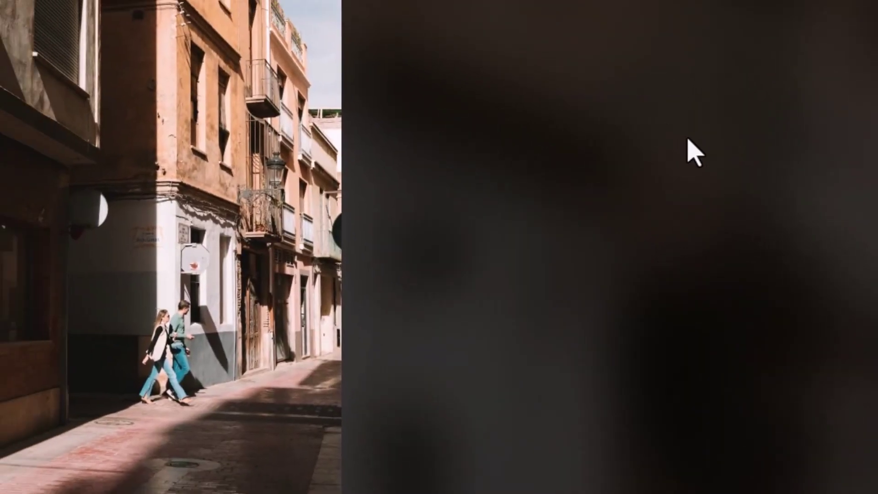
key(ctrl+equal)
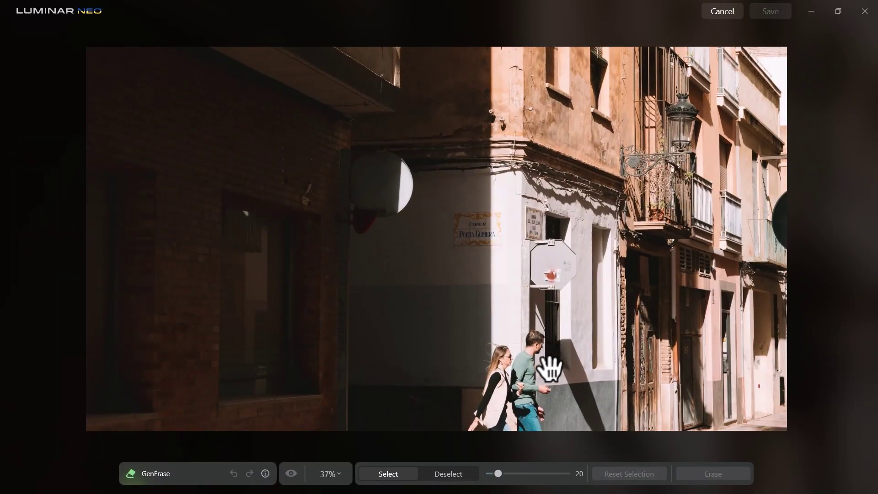
mouse_move(540, 401)
mouse_down()
mouse_move(514, 290)
mouse_move(522, 249)
mouse_up()
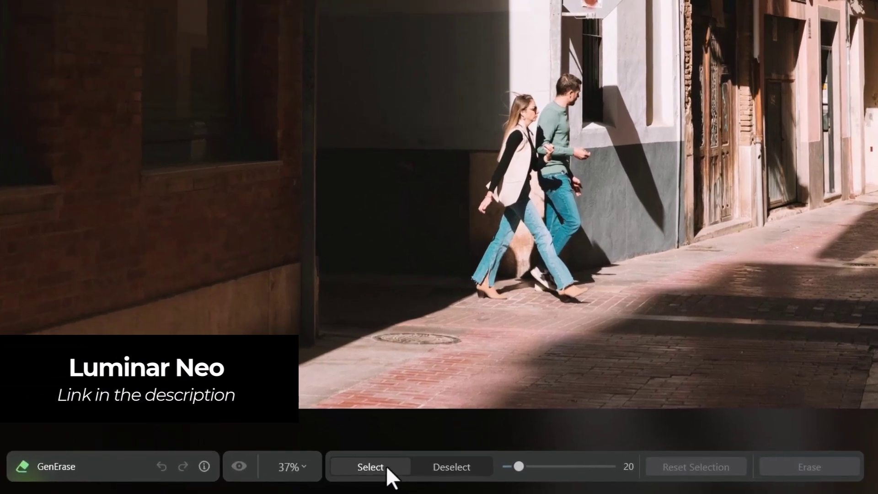
drag(518, 466, 588, 466)
mouse_move(578, 298)
mouse_down()
mouse_move(565, 100)
mouse_move(510, 137)
mouse_move(470, 260)
mouse_move(541, 237)
mouse_move(544, 152)
mouse_move(502, 259)
mouse_move(518, 326)
mouse_up()
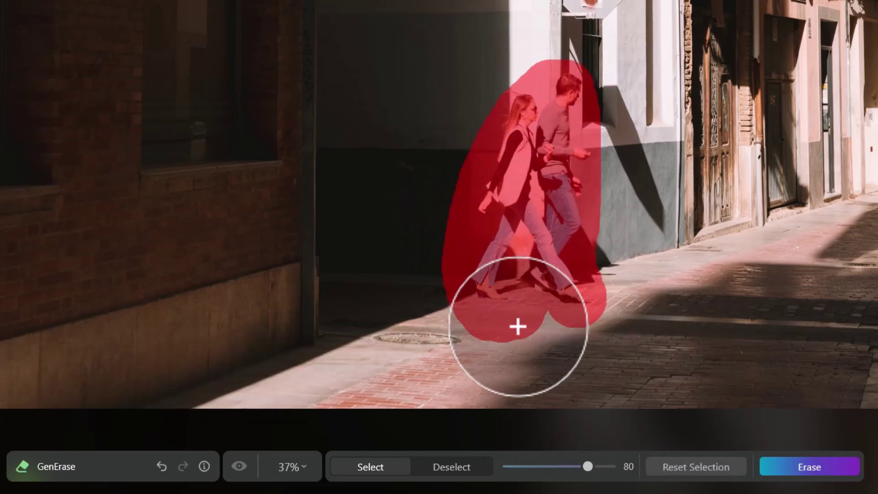
Step: Trim the mask's bottom and left edges with Deselect at size 54, then run Erase
click(455, 471)
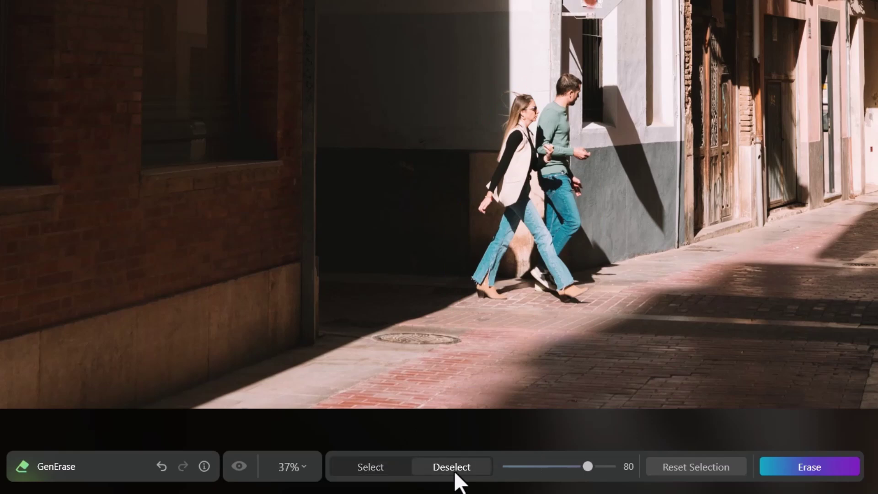
drag(586, 466, 558, 466)
mouse_move(496, 263)
mouse_down()
mouse_move(507, 340)
mouse_move(529, 317)
mouse_move(475, 328)
mouse_move(533, 318)
mouse_move(582, 333)
mouse_up()
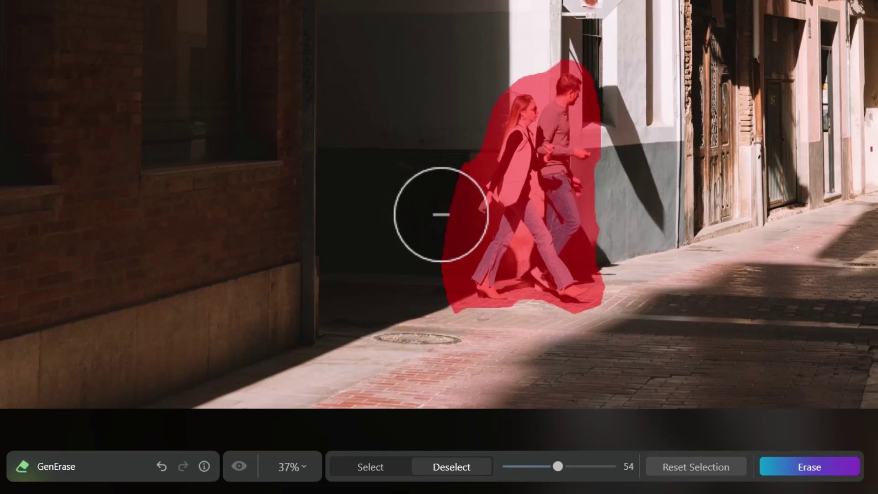
drag(439, 215, 429, 314)
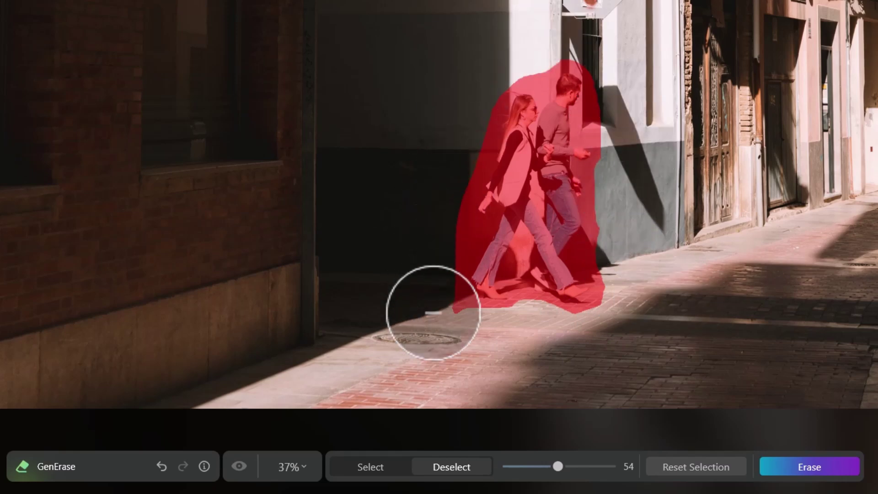
click(390, 474)
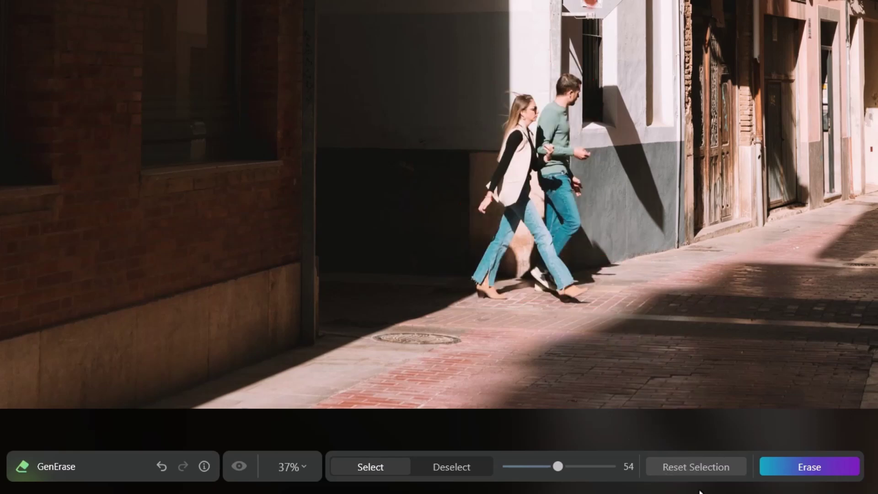
mouse_move(690, 467)
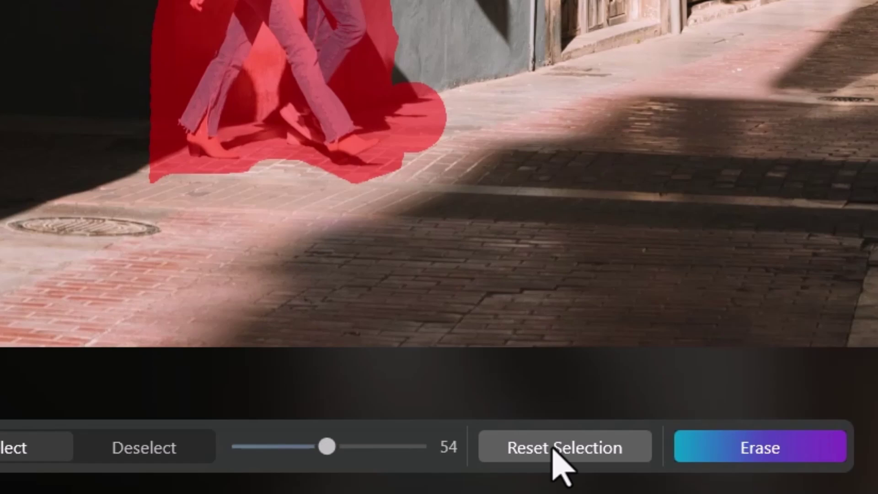
click(714, 455)
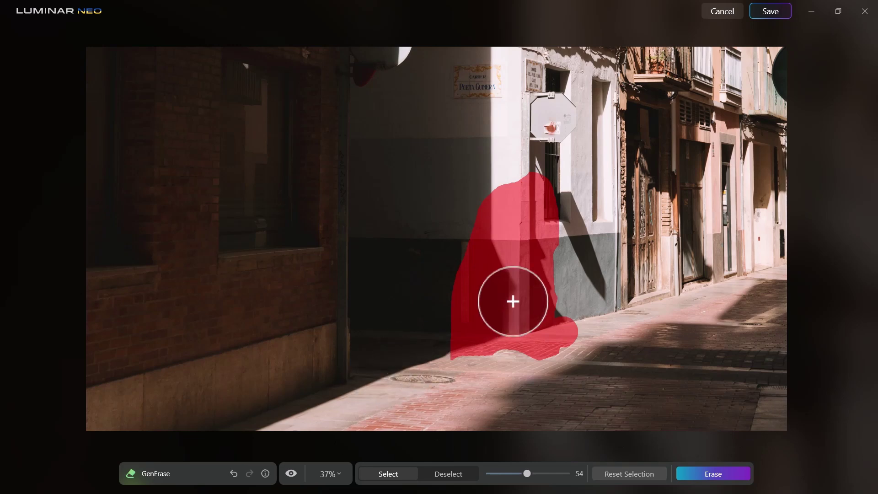
Step: Erase the couple, compare before and after with undo and redo, and save the result
click(713, 474)
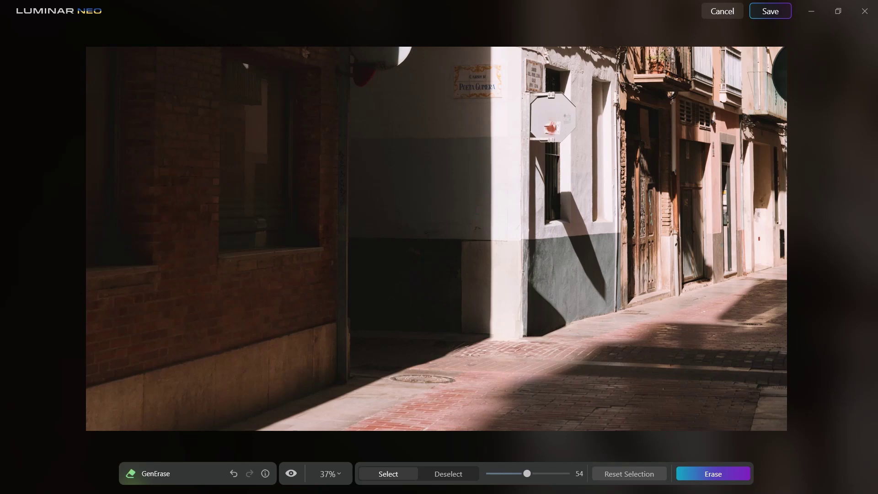
click(233, 474)
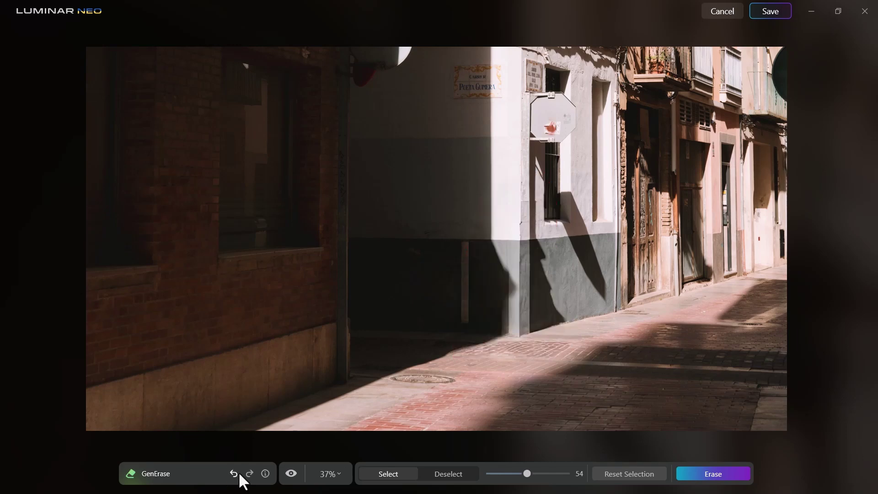
click(251, 472)
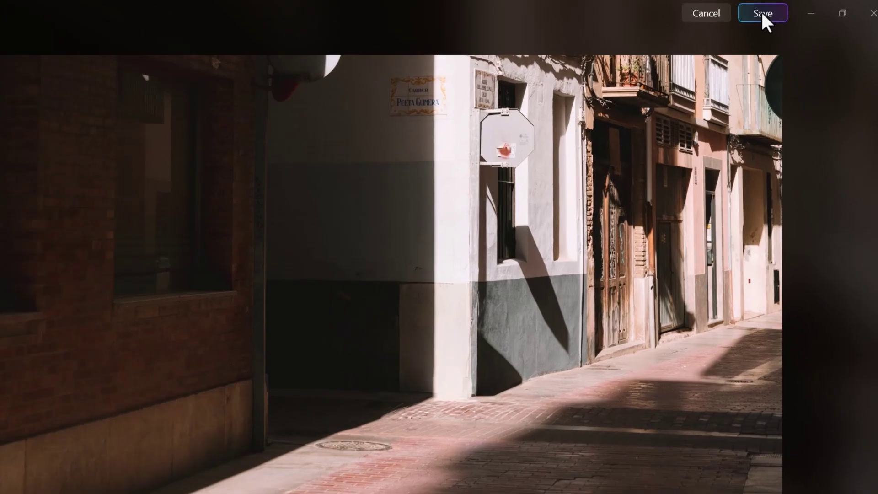
click(769, 12)
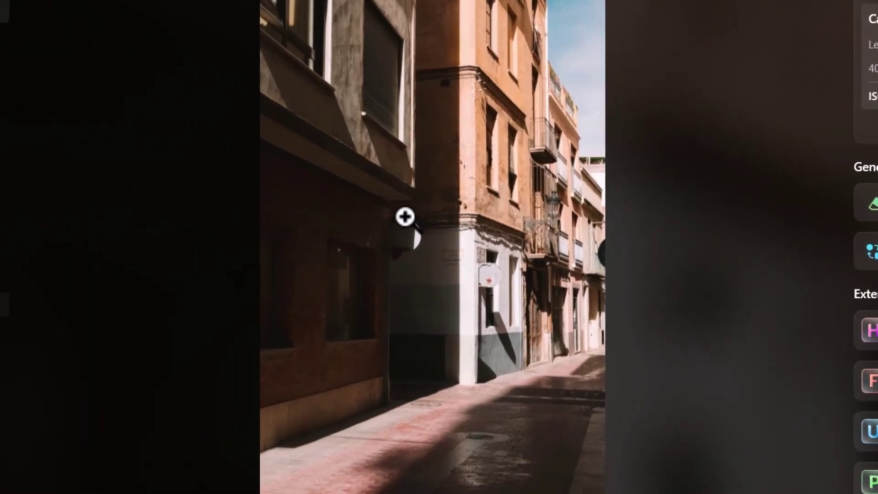
Step: Export the couple-free street photo as a JPEG at quality 75 to Pictures
right_click(422, 200)
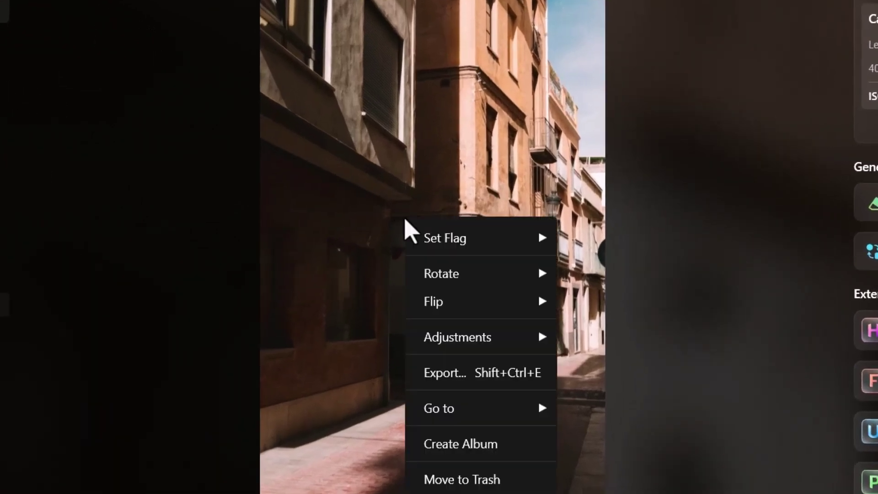
click(468, 372)
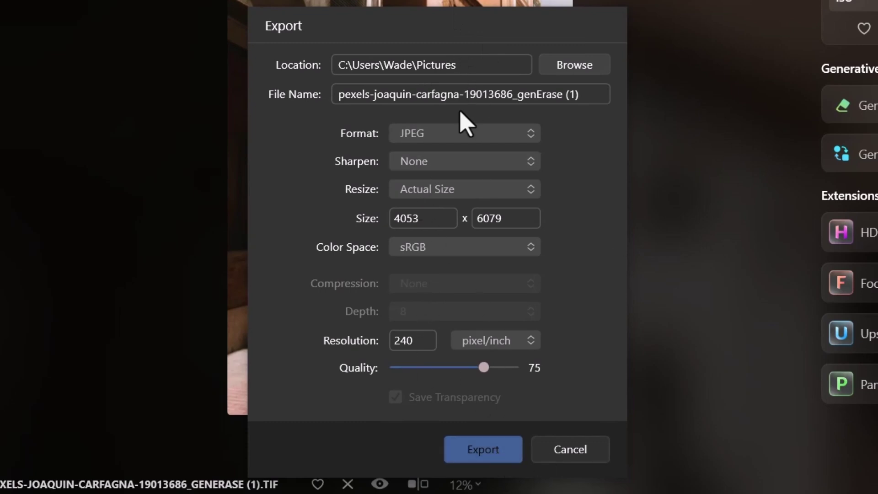
click(493, 459)
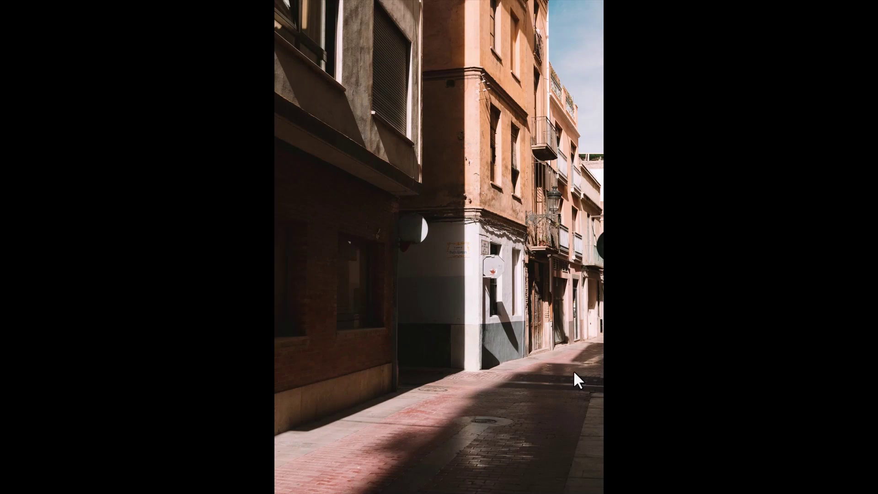
Step: Zoom into the full-screen view and pan across the cleaned pavement and doorways
scroll(468, 376, up, 3)
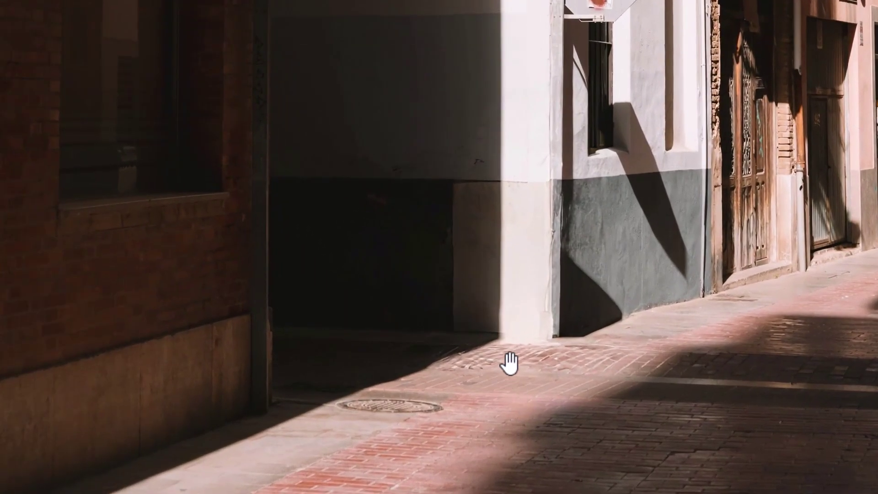
scroll(506, 362, up, 2)
drag(513, 353, 412, 464)
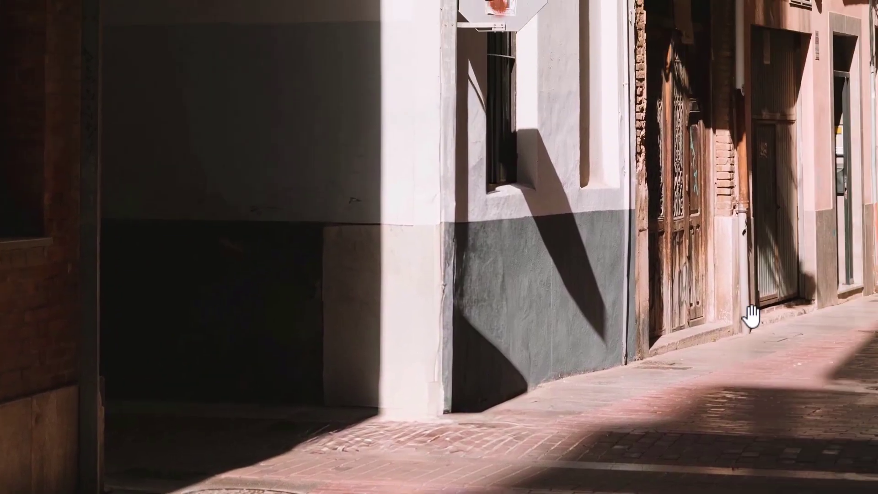
Step: Leave full screen, show the 'images to use' folder as a grid, and select the living-room photo
key(Escape)
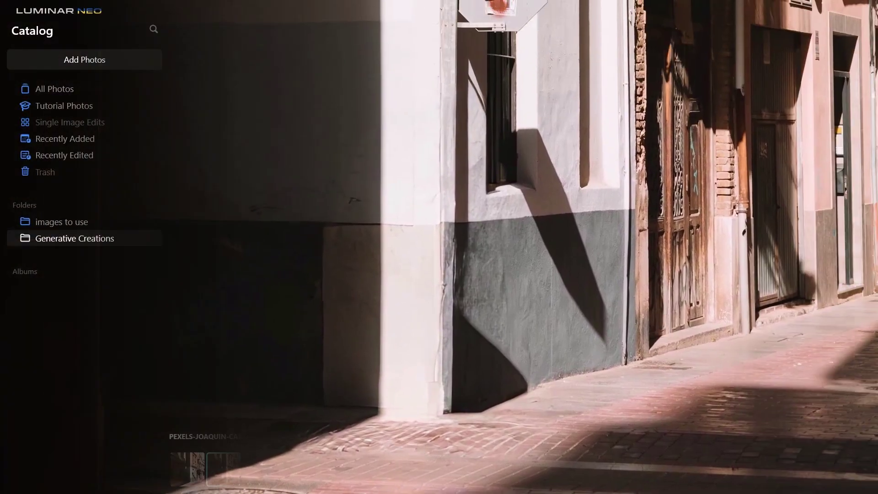
click(58, 224)
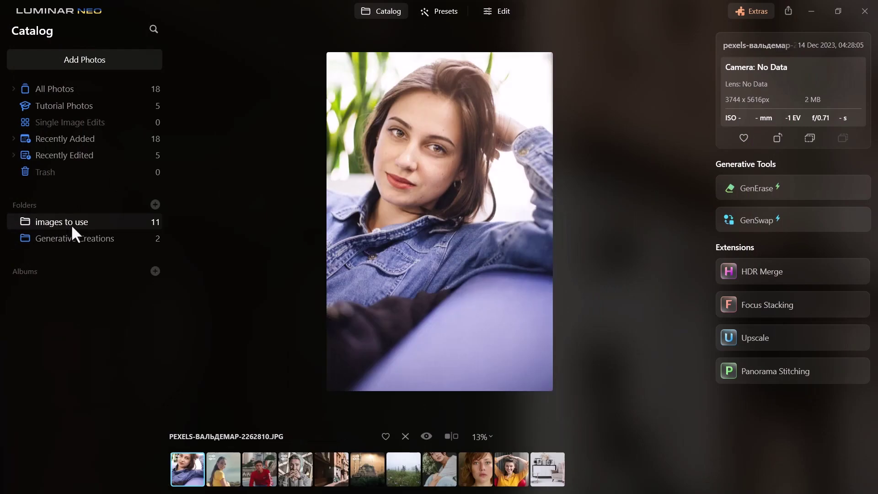
click(370, 9)
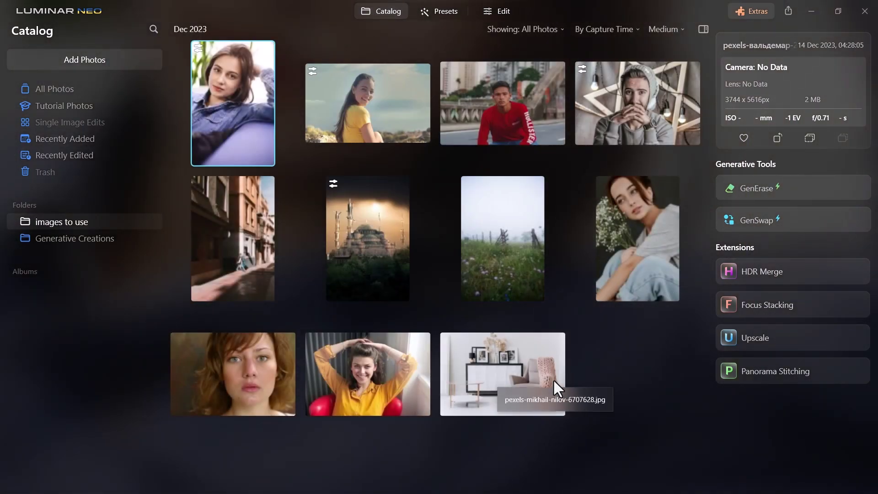
click(505, 368)
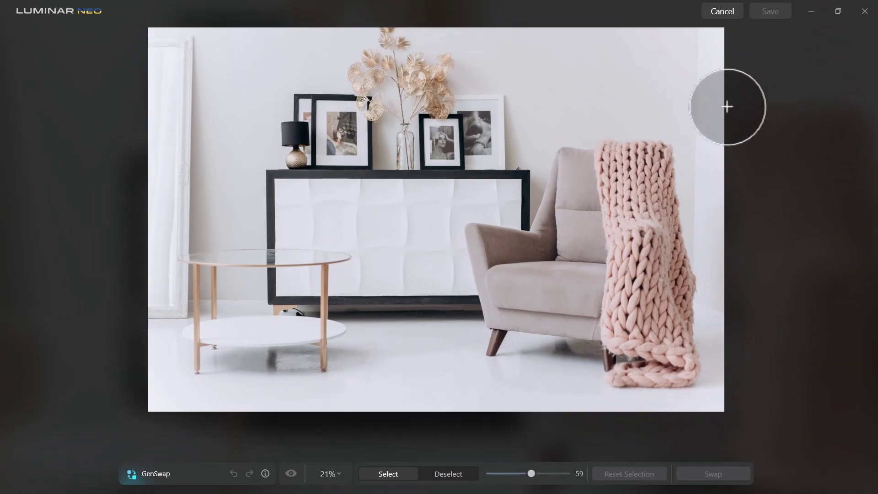
Step: Generate a GenSwap replacement for the marked spot, then change the prompt 'cup' to 'glass' and regenerate
click(491, 158)
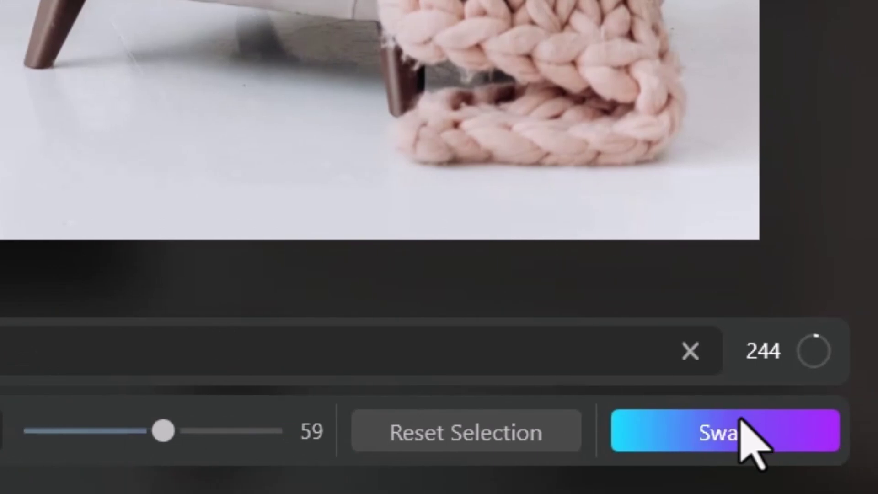
click(741, 418)
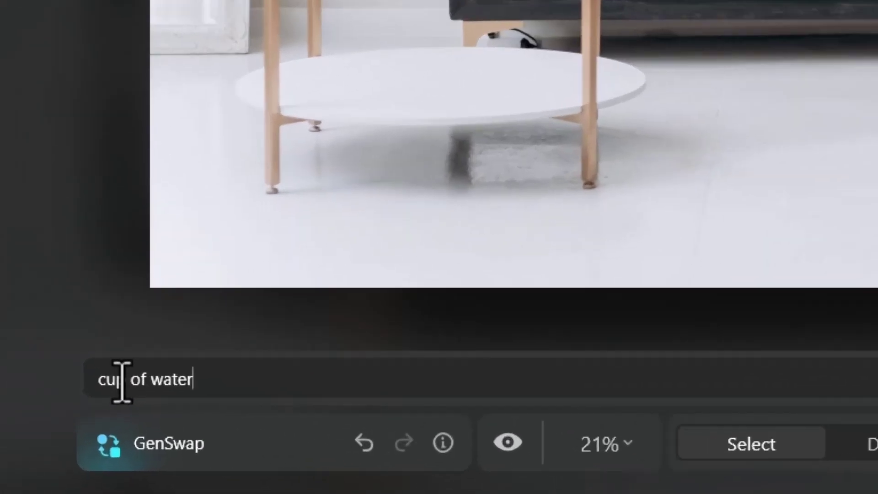
double_click(136, 442)
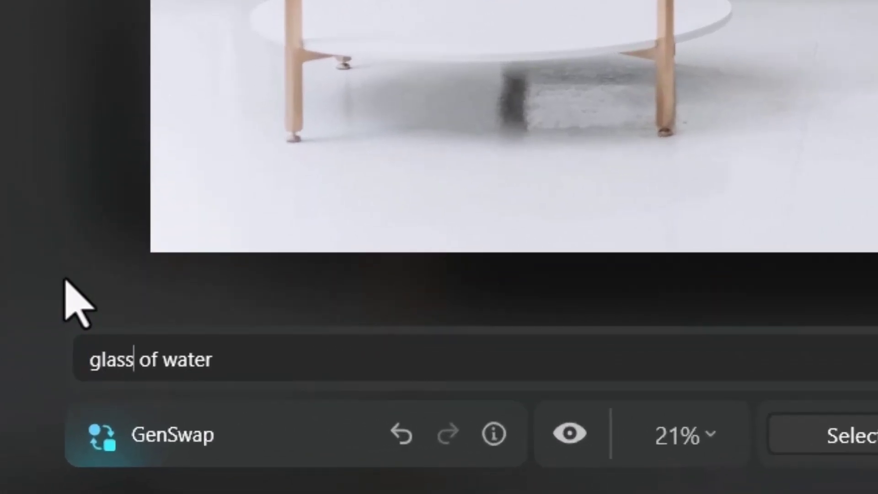
text(glass)
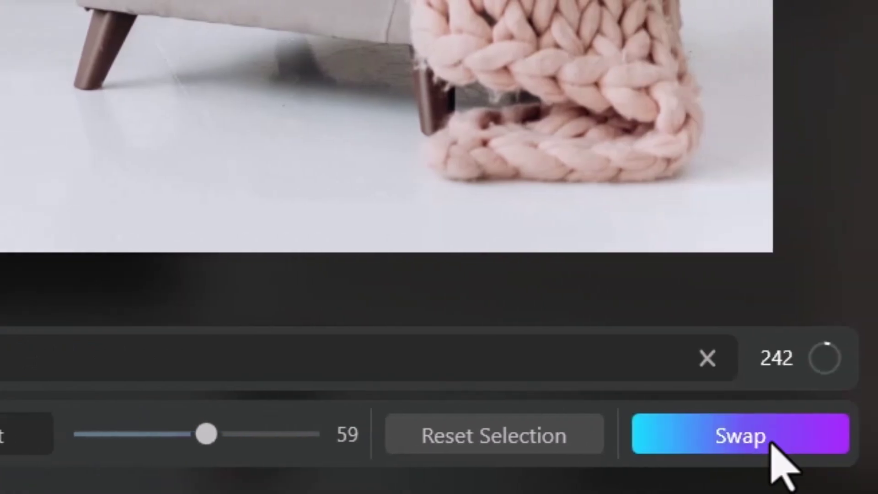
click(771, 441)
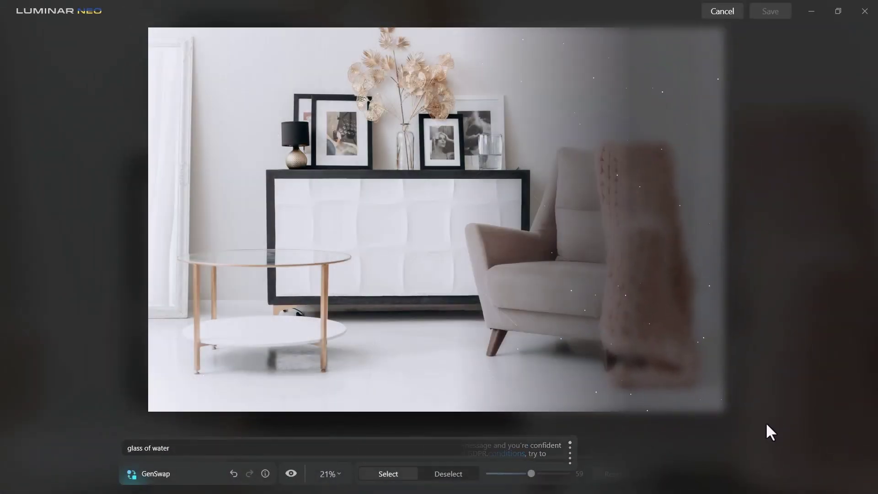
Step: Reset the mask, brush over the armchair seat, and enter the prompt 'a cat having a sleep'
scroll(482, 144, up, 3)
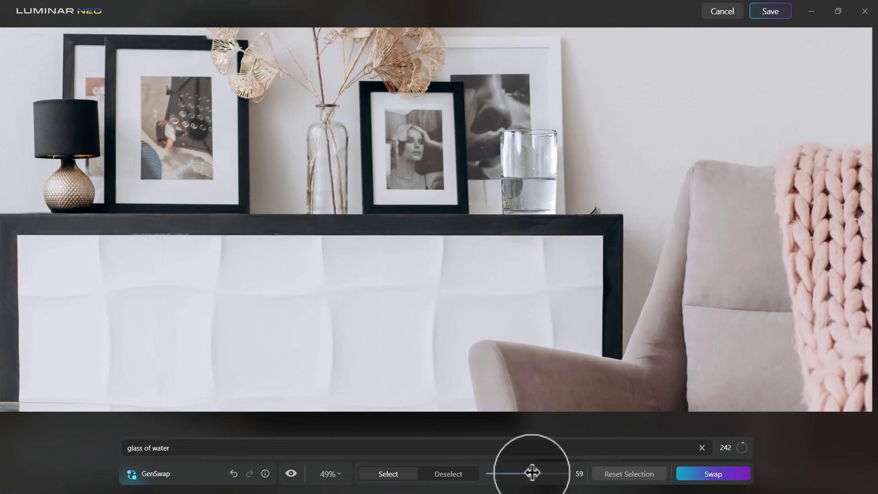
scroll(500, 314, down, 3)
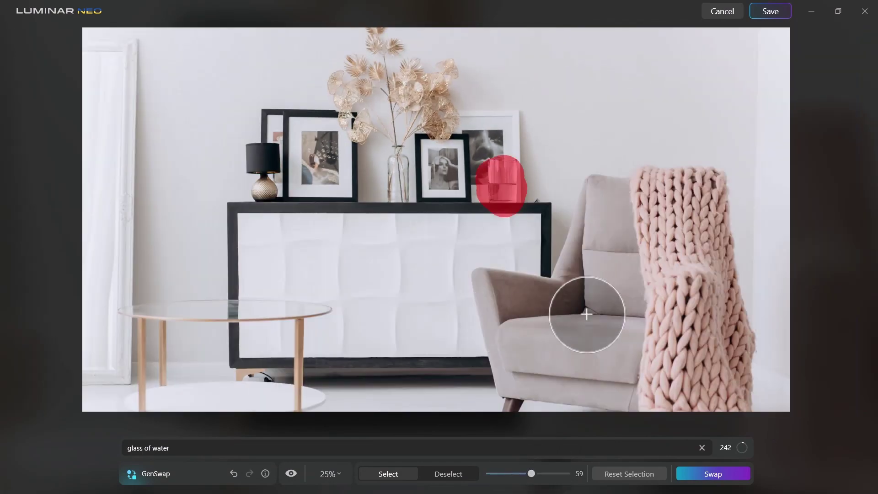
click(635, 473)
mouse_move(599, 317)
mouse_down()
mouse_move(614, 245)
mouse_move(611, 269)
mouse_move(641, 314)
mouse_up()
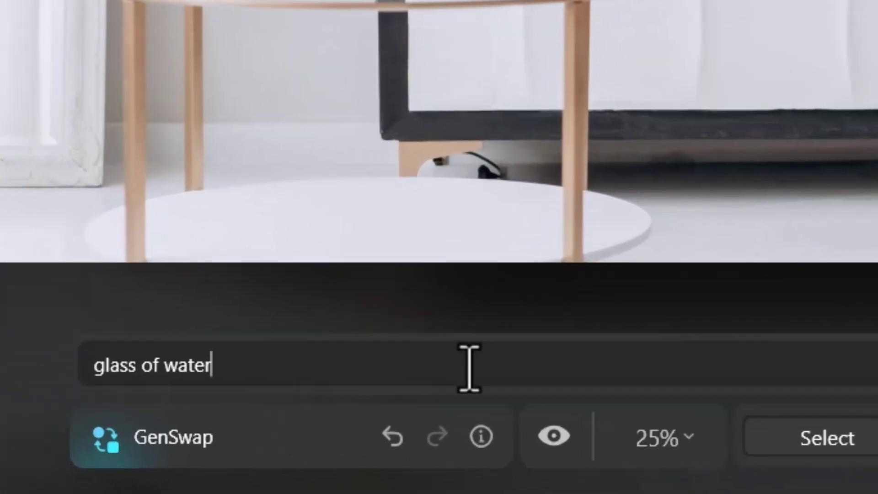
drag(276, 443, 100, 428)
text(a cat having a sleep)
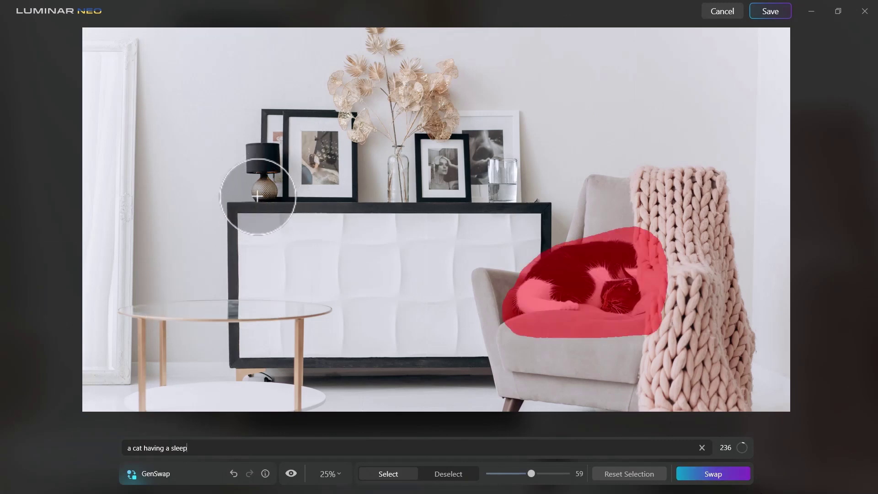
Step: Mask the sideboard lamp, add 'vintage' to the prompt, and reset the selection
mouse_move(255, 196)
mouse_down()
mouse_move(253, 152)
mouse_move(271, 152)
mouse_move(268, 172)
mouse_move(253, 170)
mouse_move(253, 128)
mouse_move(254, 155)
mouse_move(271, 142)
mouse_move(256, 144)
mouse_move(257, 132)
mouse_move(230, 152)
mouse_move(227, 129)
mouse_move(289, 142)
mouse_up()
text(vintage)
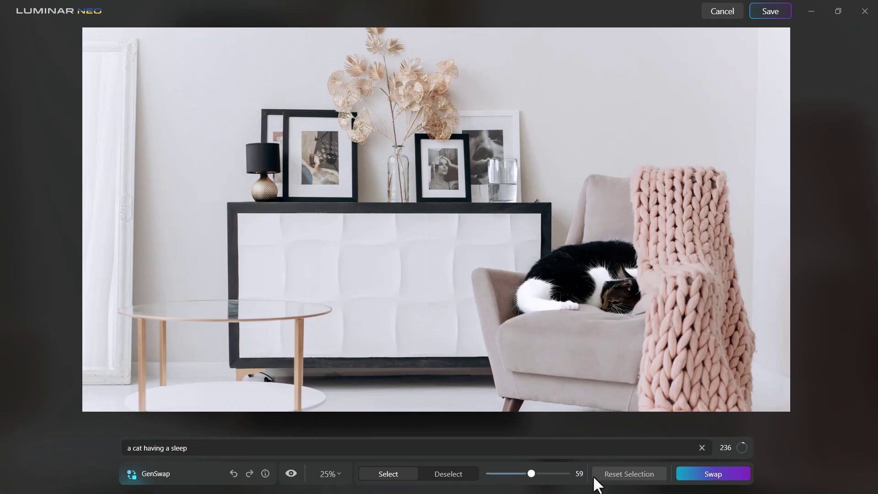
click(614, 476)
Step: Mask the small sideboard lamp, then open the foggy field photo from 'images to use'
mouse_move(264, 190)
mouse_down()
mouse_move(267, 140)
mouse_move(235, 137)
mouse_up()
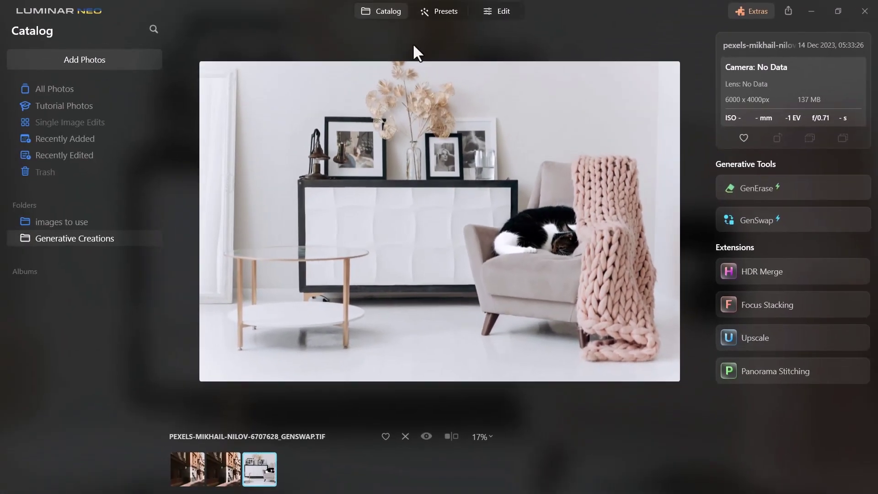
click(69, 221)
double_click(443, 234)
double_click(501, 234)
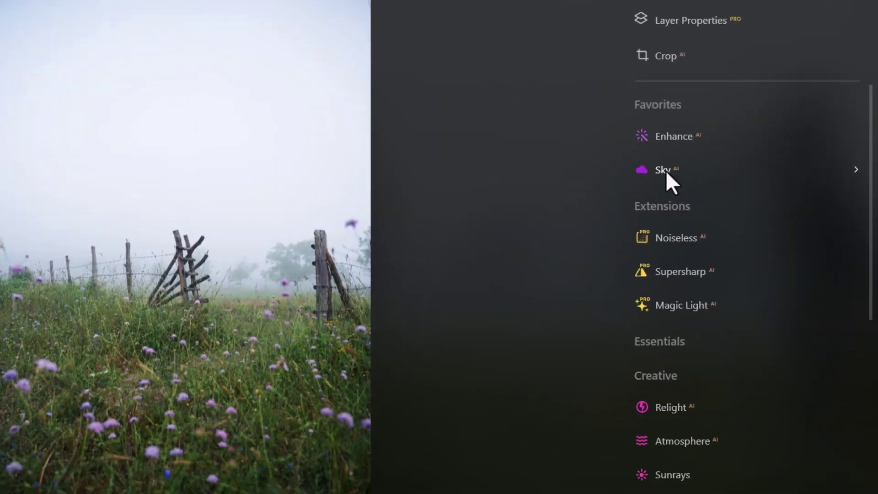
Step: Apply the first suggested Sky AI sky, with horizon -5 and vertical position 8
click(526, 288)
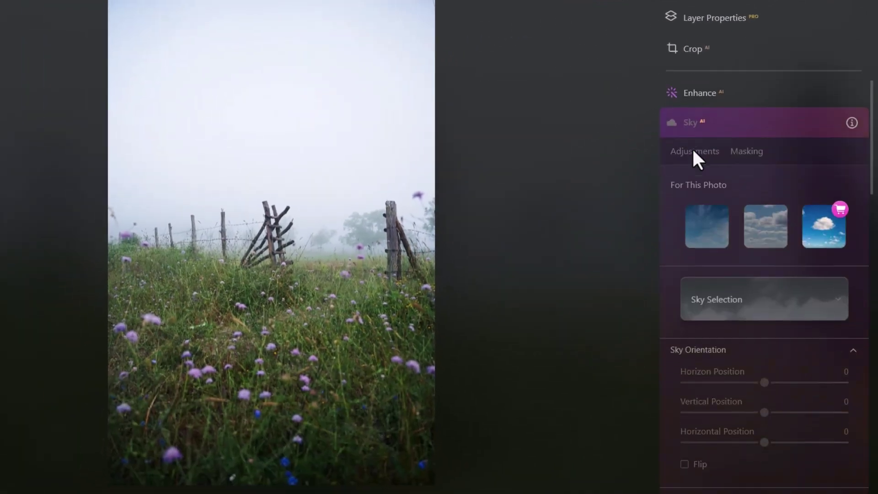
click(712, 224)
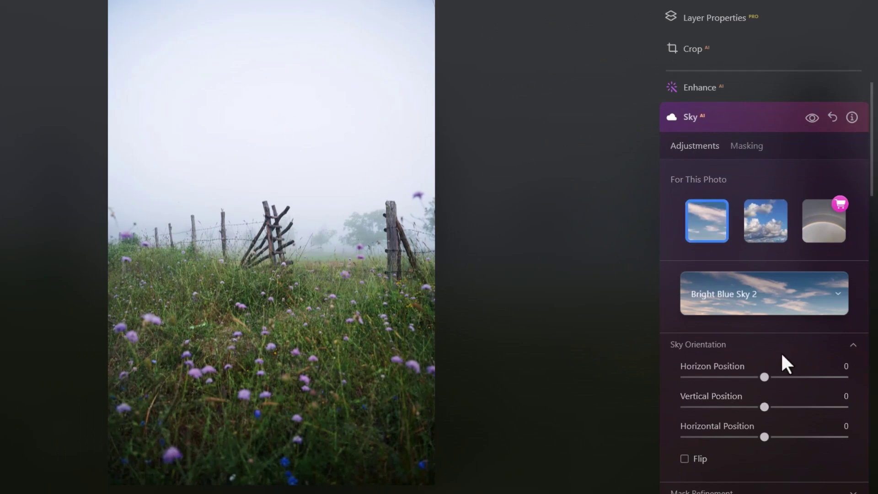
click(759, 301)
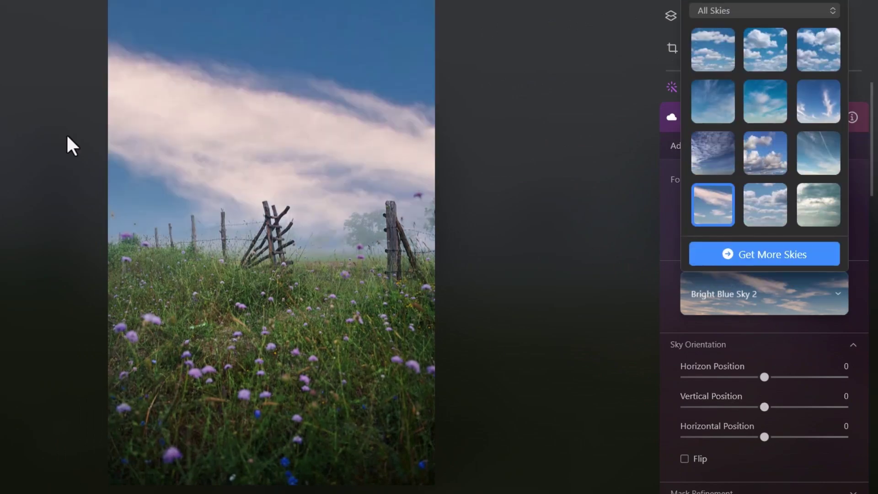
drag(758, 383, 769, 404)
drag(765, 437, 712, 437)
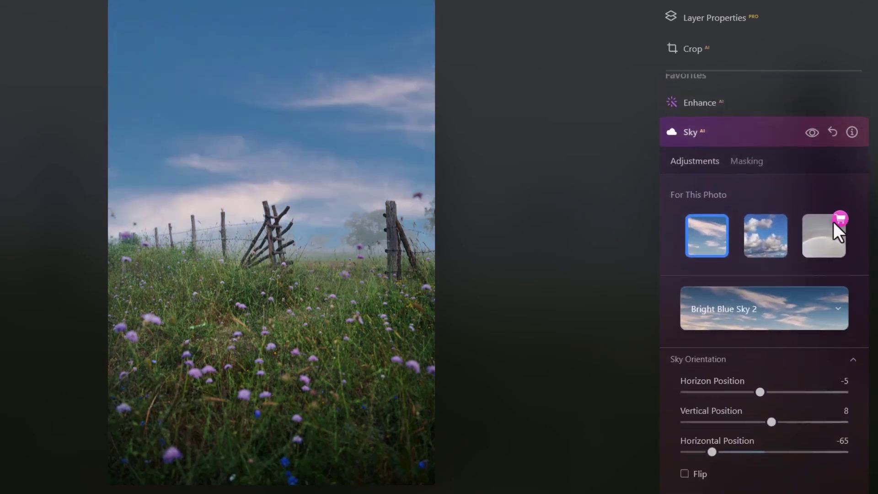
Step: Switch to Dramatic Sunset 1, with horizon -31 and horizontal position -17
click(773, 256)
click(764, 278)
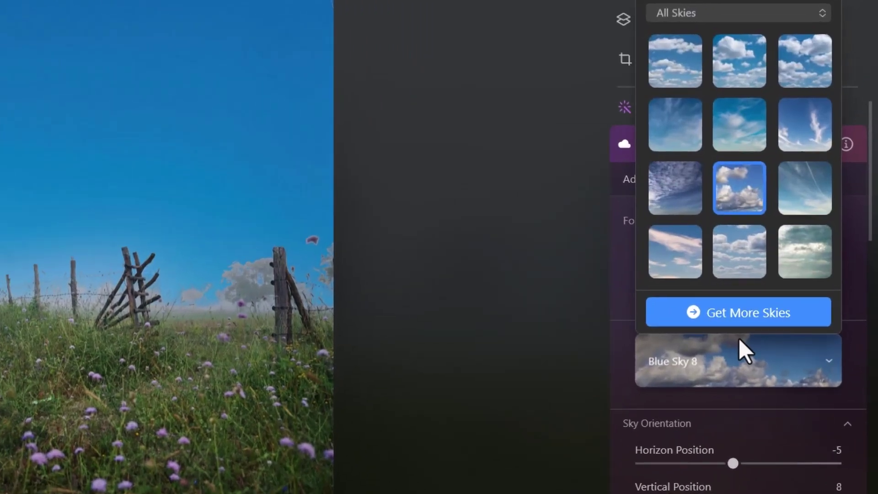
click(717, 14)
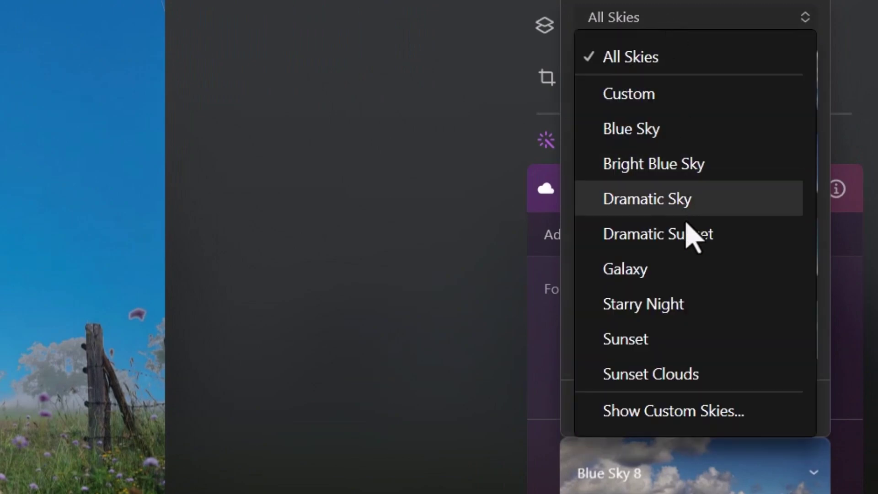
click(686, 233)
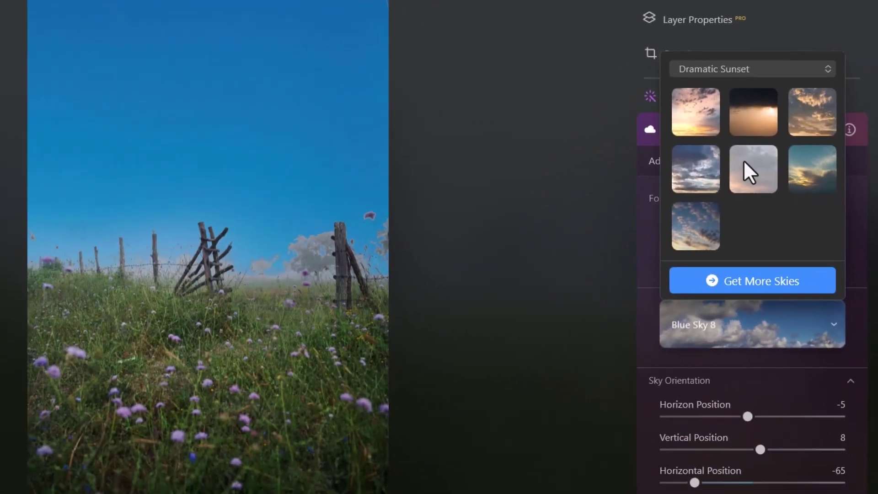
click(709, 120)
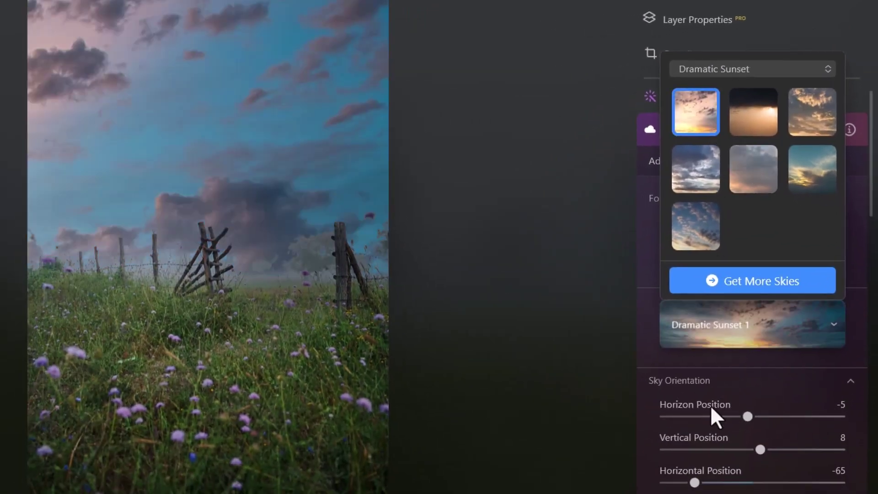
drag(748, 417, 725, 420)
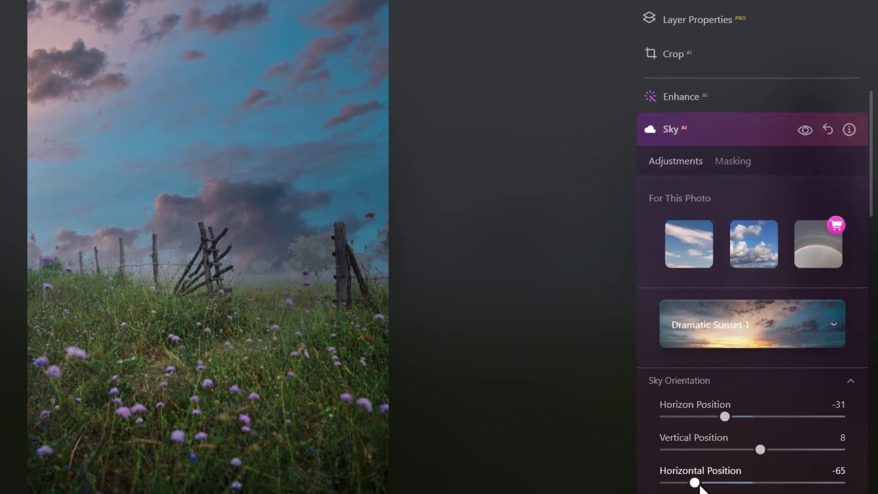
drag(694, 482, 741, 486)
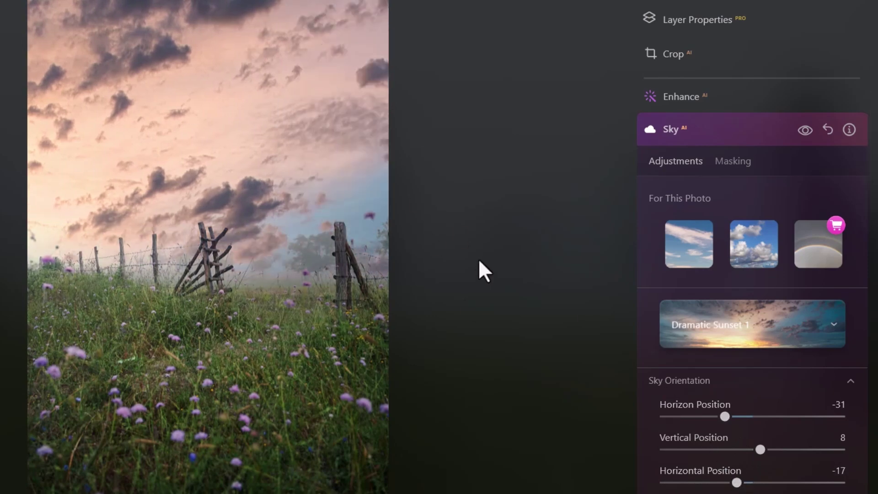
Step: Set Relight Strength to 100 and Relight Saturation to 59, leaving Relight Human at 0
scroll(743, 317, down, 5)
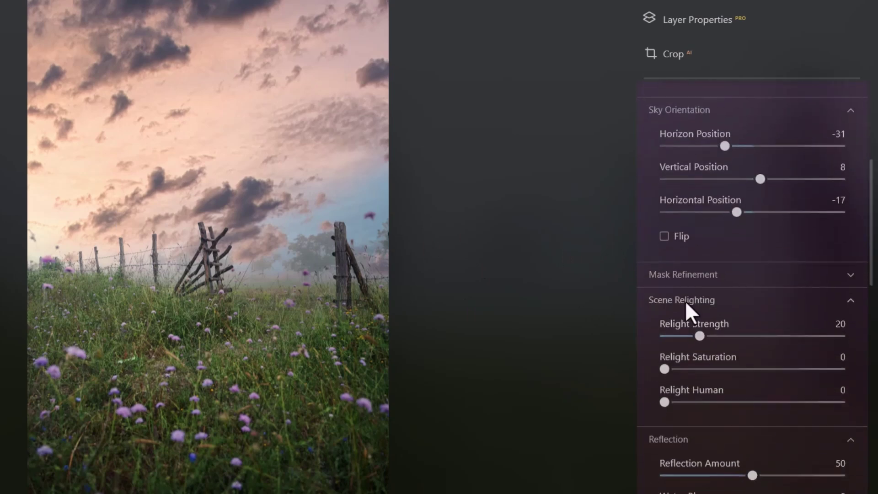
scroll(665, 299, down, 3)
drag(700, 246, 874, 245)
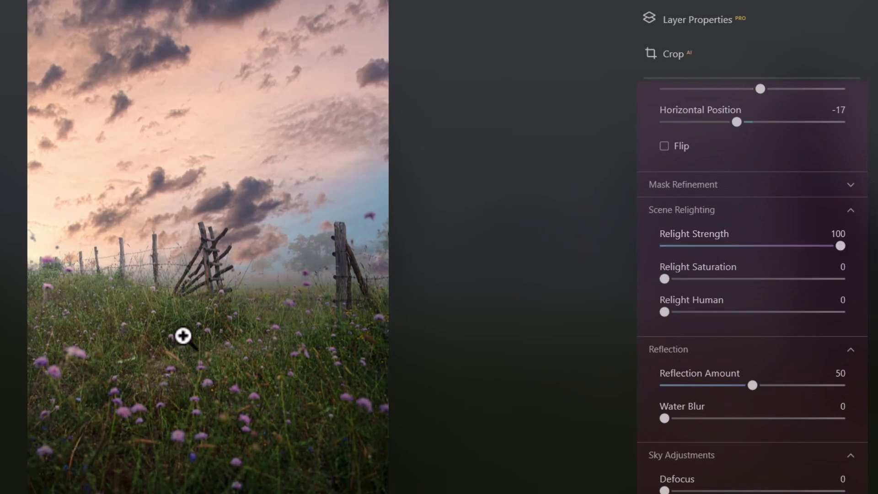
drag(665, 279, 769, 278)
drag(665, 312, 619, 310)
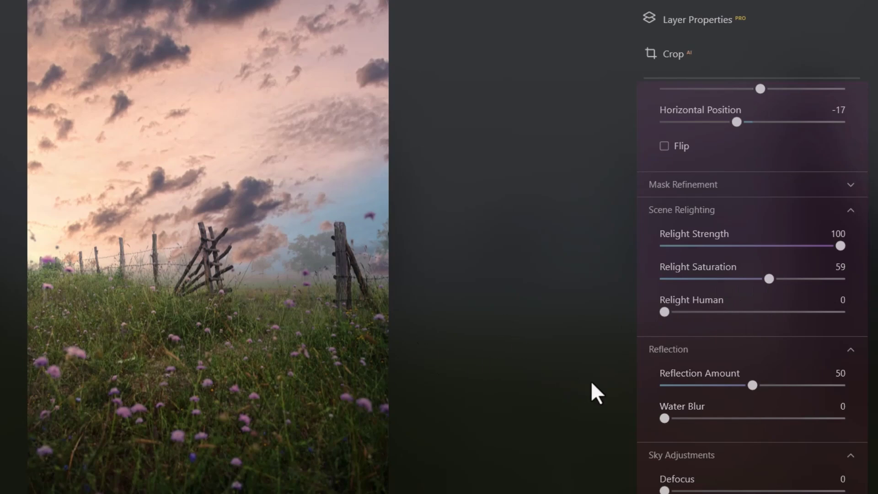
scroll(702, 384, up, 8)
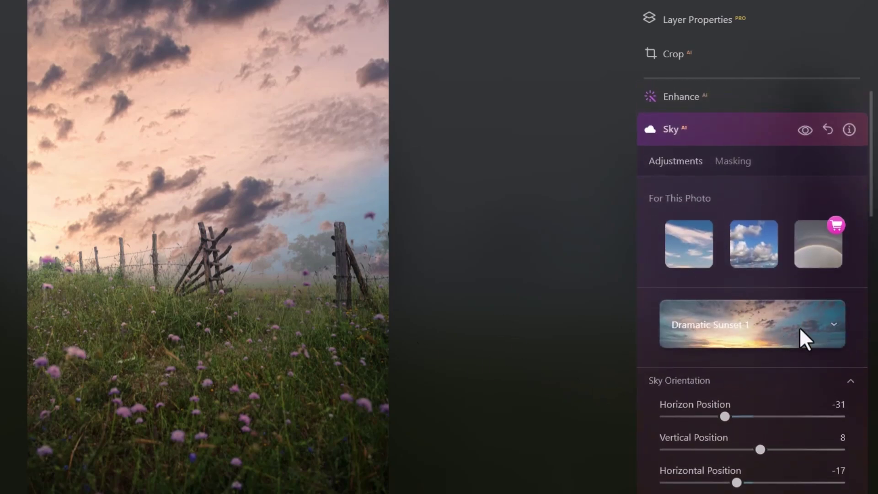
Step: Replace the sunset with the Starry Night 1 sky from the Starry Night category
click(800, 328)
click(748, 69)
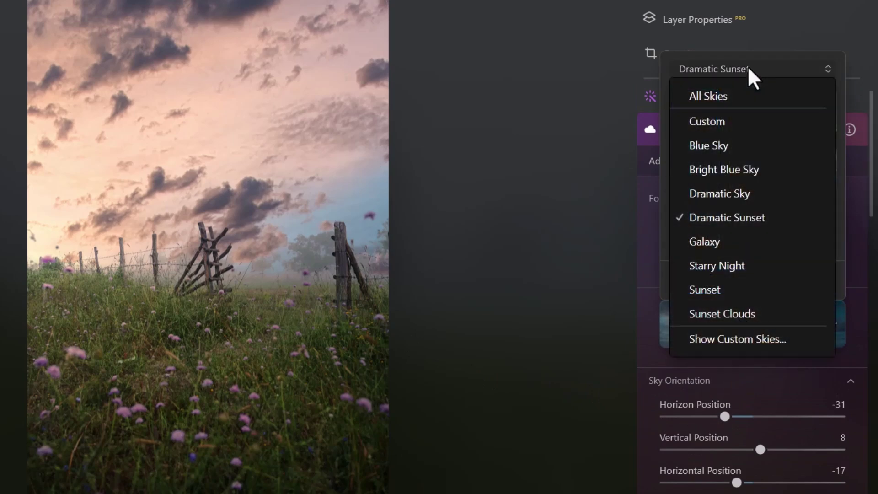
click(743, 266)
click(695, 422)
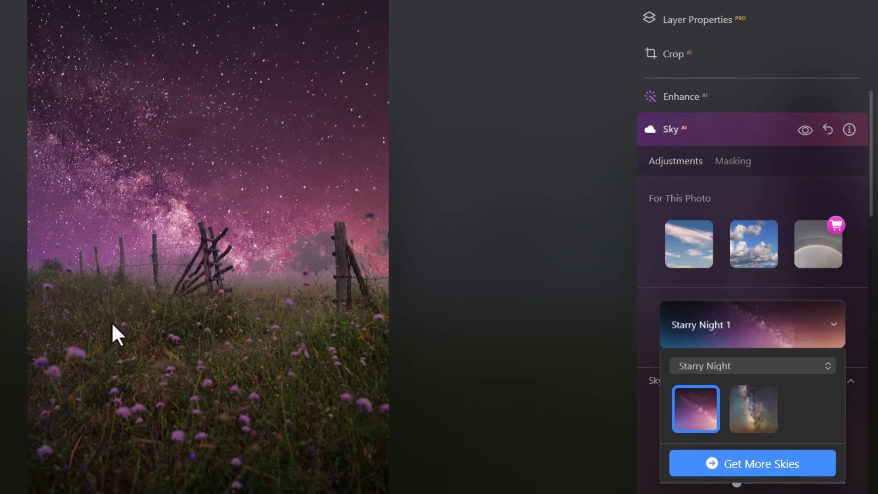
click(702, 320)
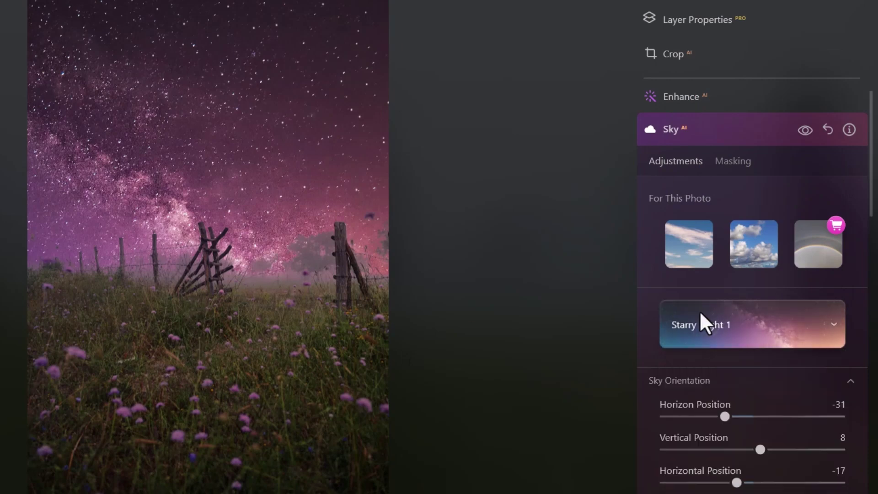
scroll(702, 319, down, 5)
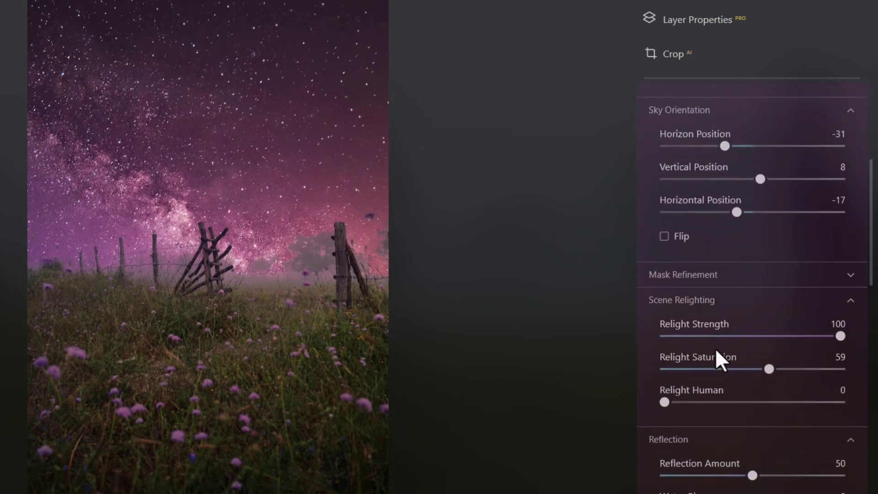
scroll(716, 352, down, 4)
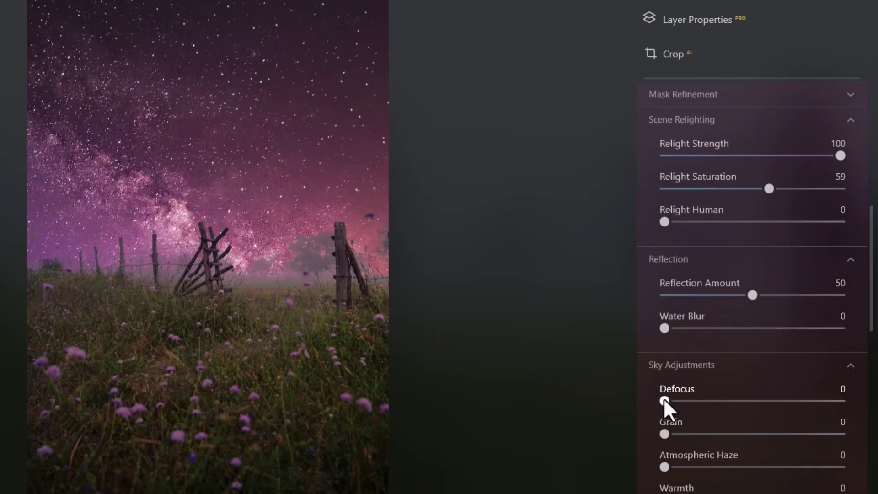
Step: Leave Sky Defocus at 0 and set Atmospheric Haze about 49, Warmth near 0, Brightness 70
drag(701, 399, 654, 399)
drag(666, 466, 754, 452)
scroll(803, 467, down, 1)
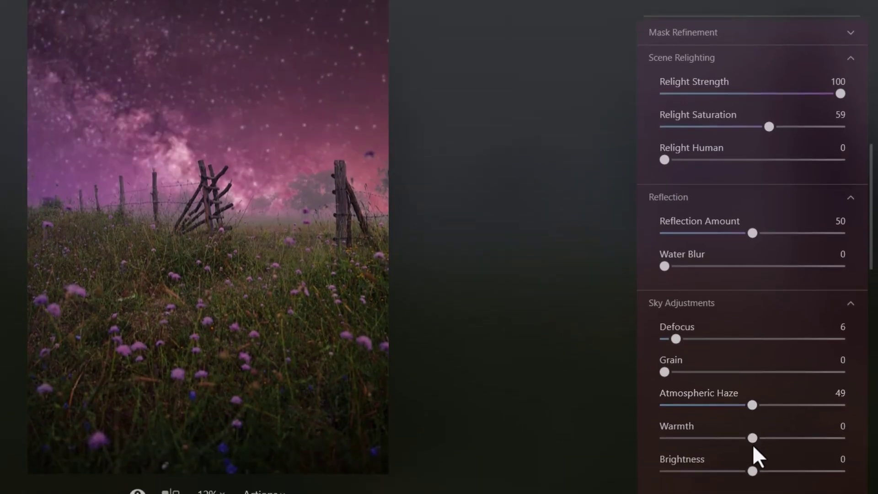
drag(685, 437, 756, 438)
drag(759, 478, 816, 467)
Step: Shift the starry sky's Horizontal Position to -52
scroll(817, 467, up, 8)
drag(778, 421, 695, 415)
drag(696, 415, 688, 417)
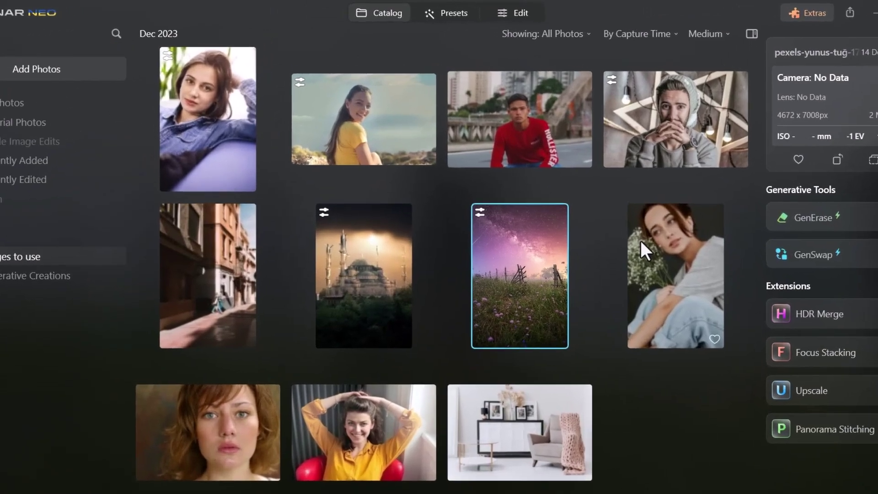
Step: Open the woman-with-flowers portrait in Edit and zoom in on her face
click(641, 244)
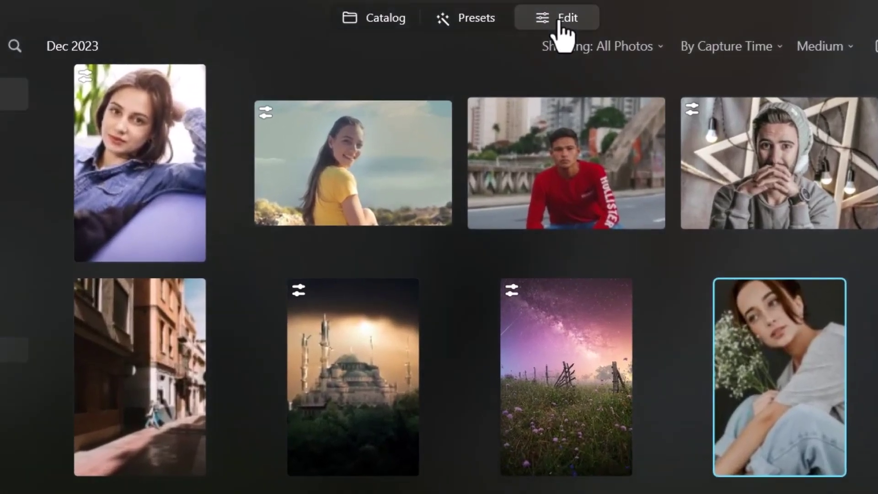
click(561, 23)
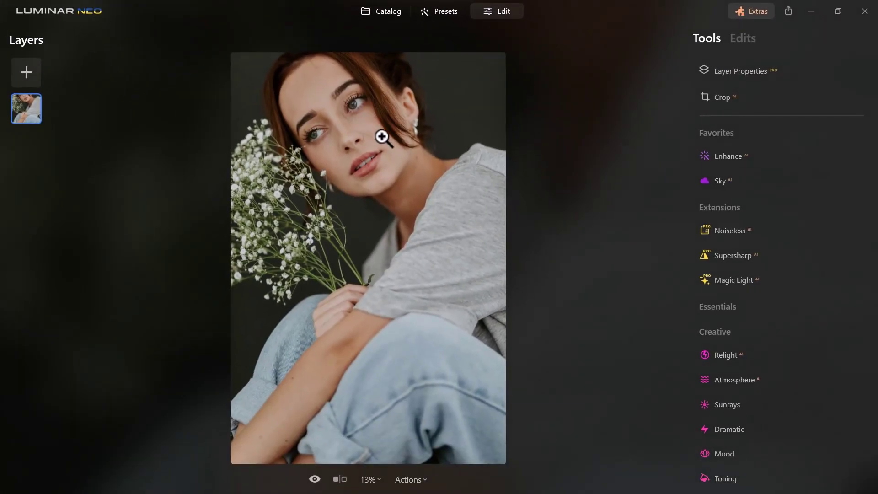
click(411, 224)
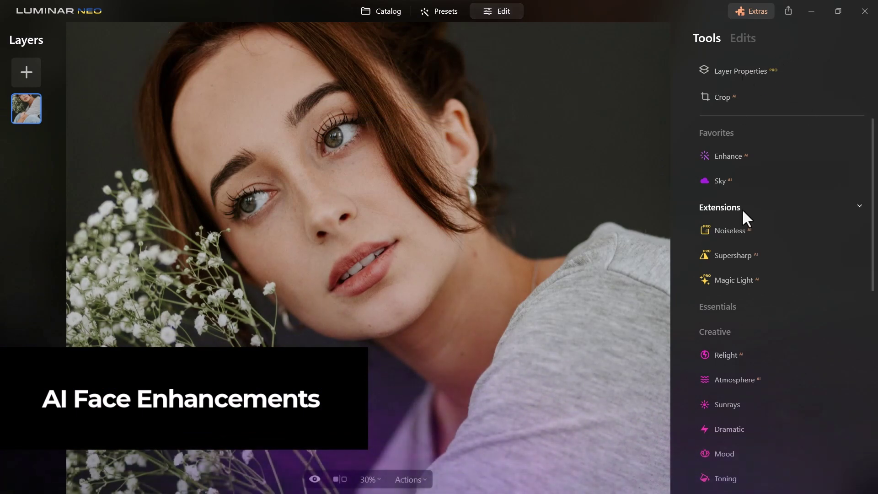
scroll(766, 289, down, 8)
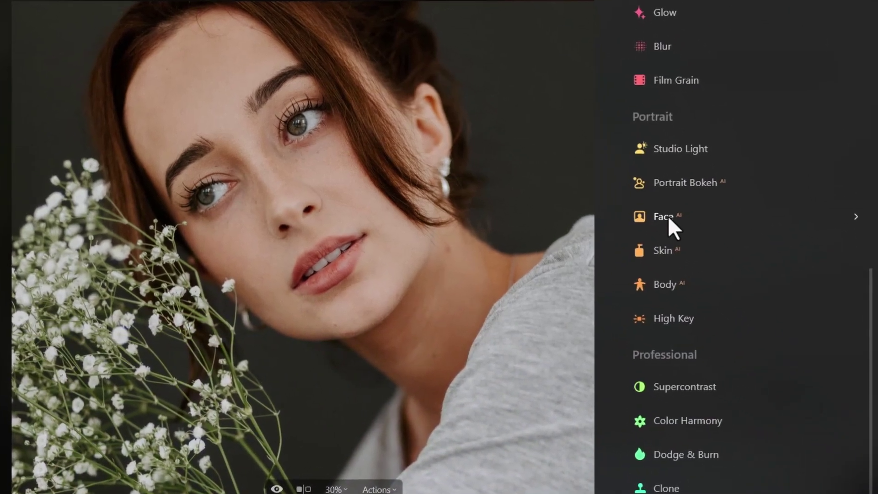
Step: In Face AI, set Face Light to 21 and leave Slim Face at 0
click(726, 299)
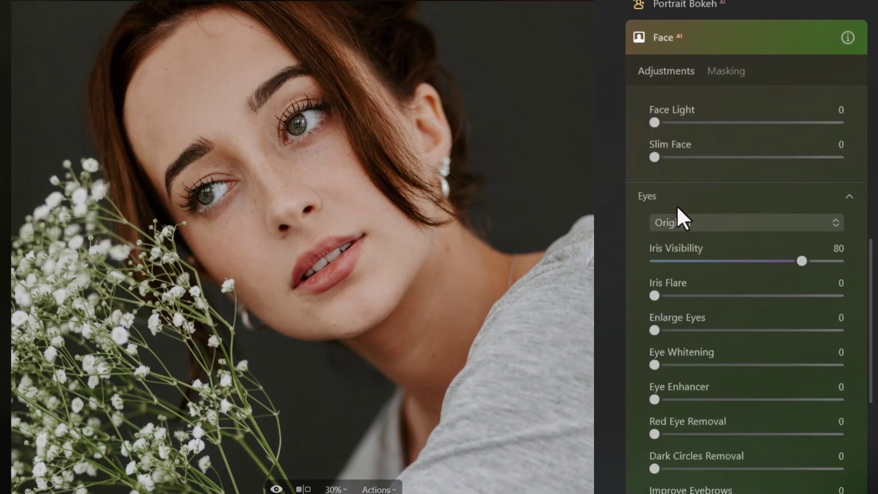
scroll(658, 192, down, 7)
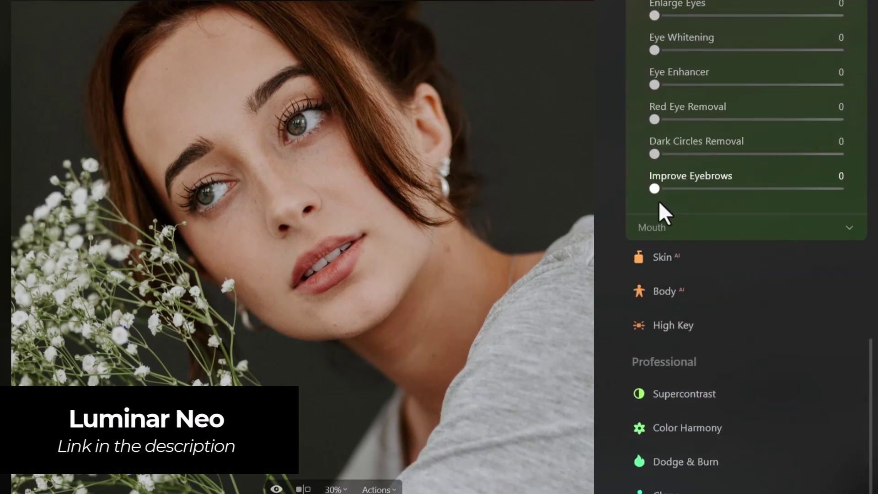
scroll(660, 220, up, 9)
scroll(659, 238, up, 3)
scroll(657, 229, down, 4)
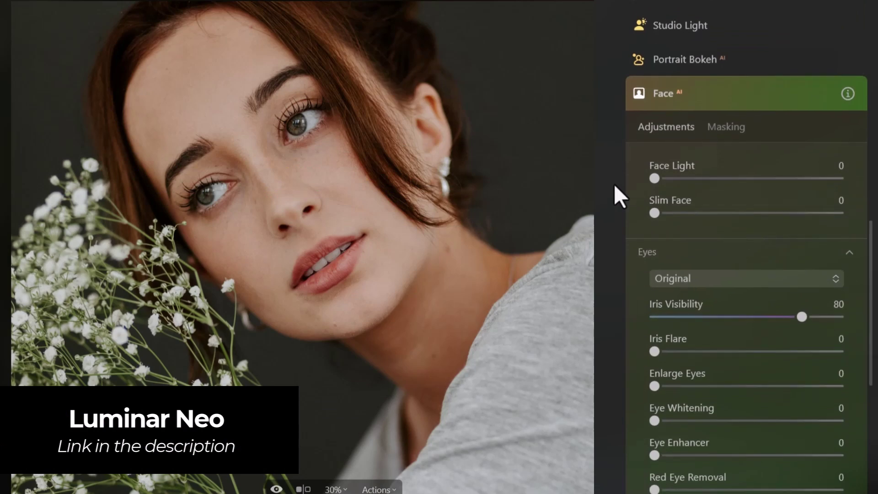
drag(654, 177, 694, 185)
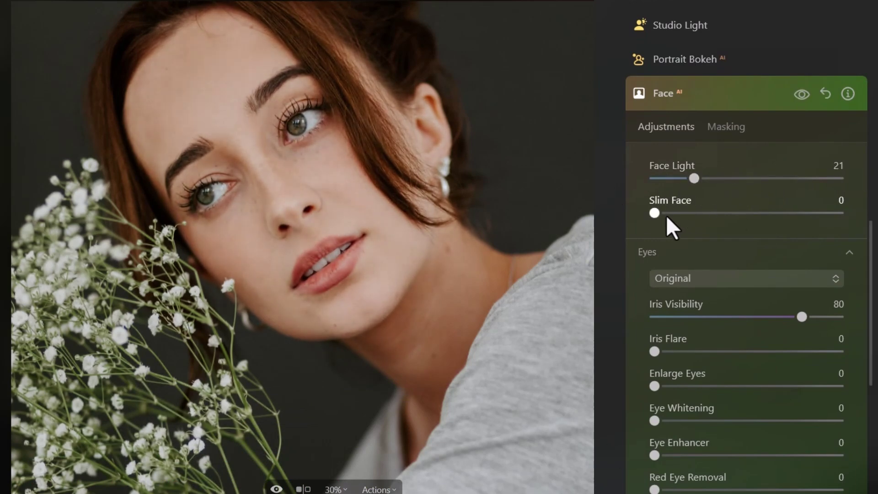
drag(655, 213, 627, 215)
scroll(730, 174, down, 4)
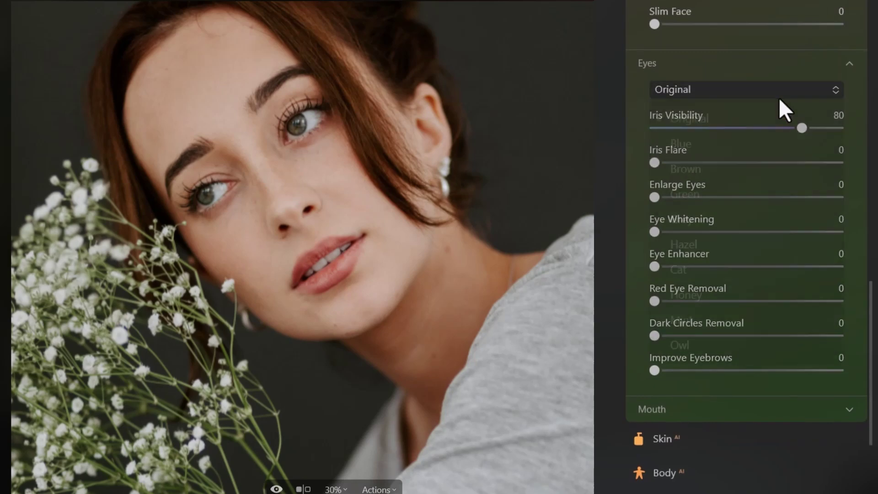
Step: Try the Green, Honey and Owl eye colours before settling on Blue
click(778, 94)
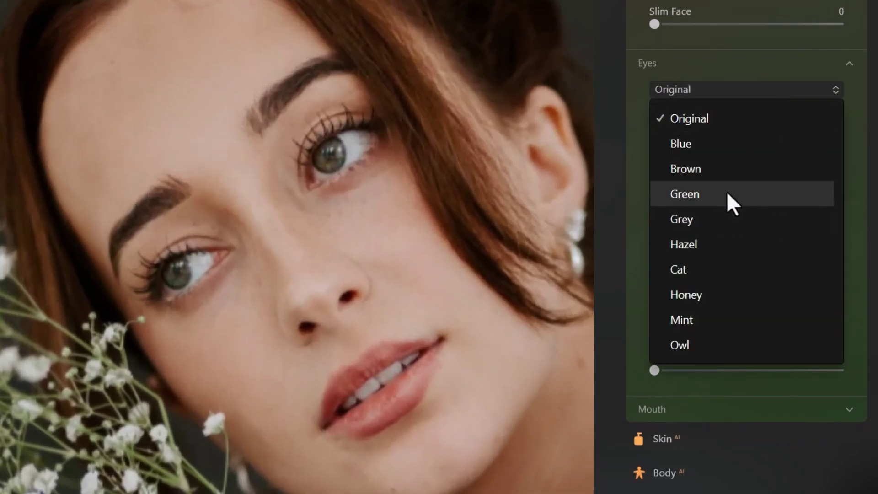
click(729, 200)
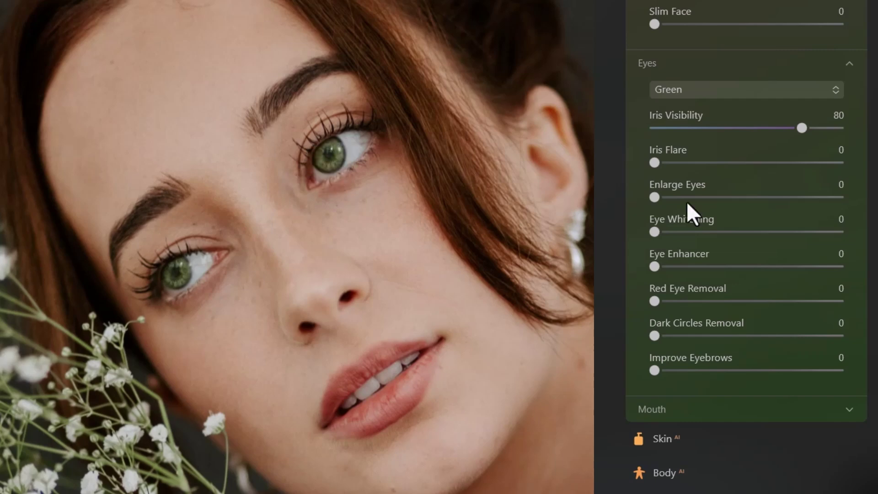
click(746, 89)
click(682, 295)
click(745, 90)
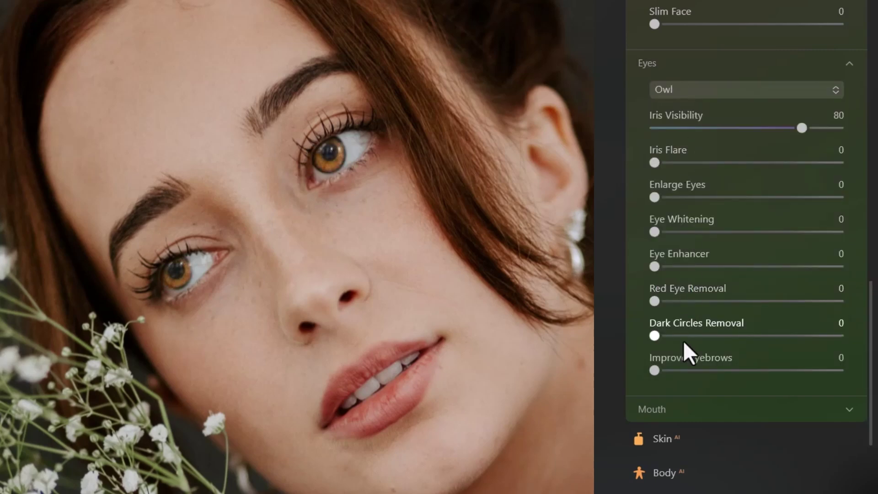
click(709, 88)
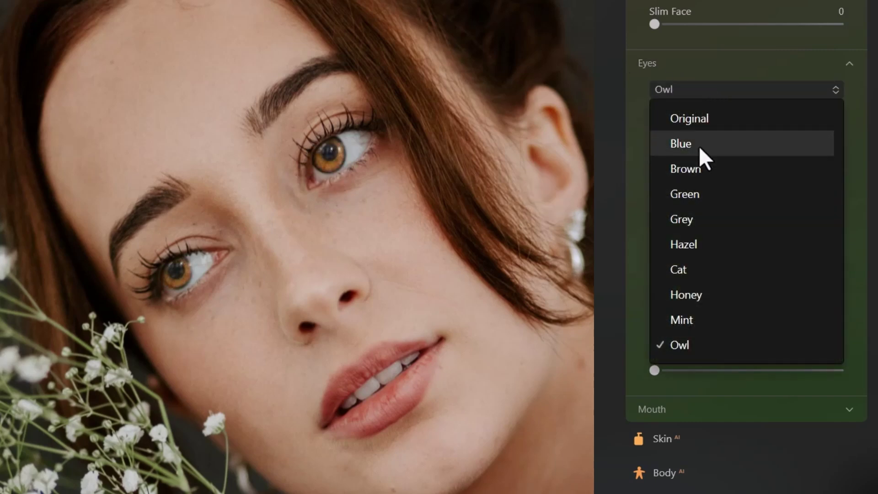
click(699, 145)
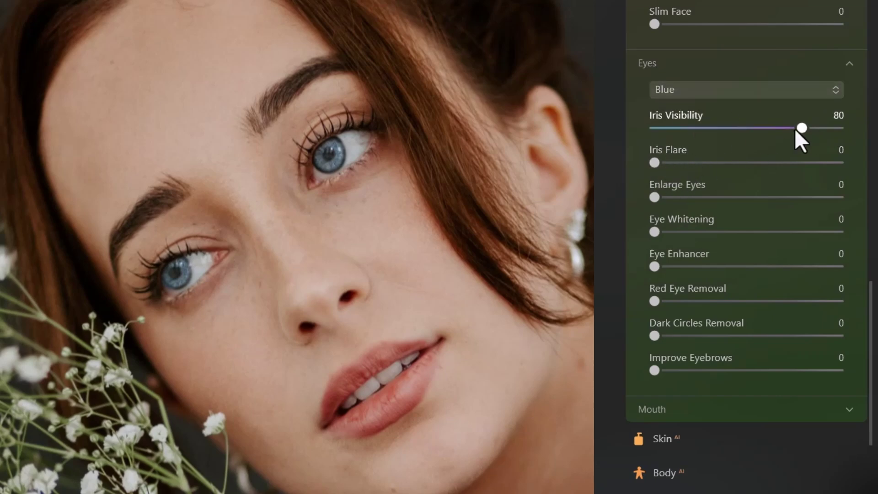
Step: Set Iris Visibility to 77 and Iris Flare to 75, then compare before/after
drag(802, 129, 828, 128)
drag(839, 128, 646, 120)
drag(736, 118, 828, 111)
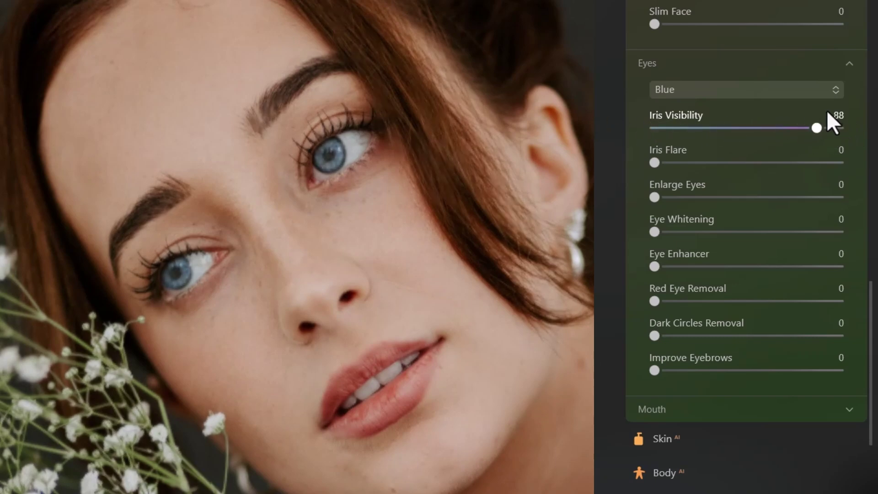
drag(720, 122, 798, 120)
drag(656, 163, 794, 161)
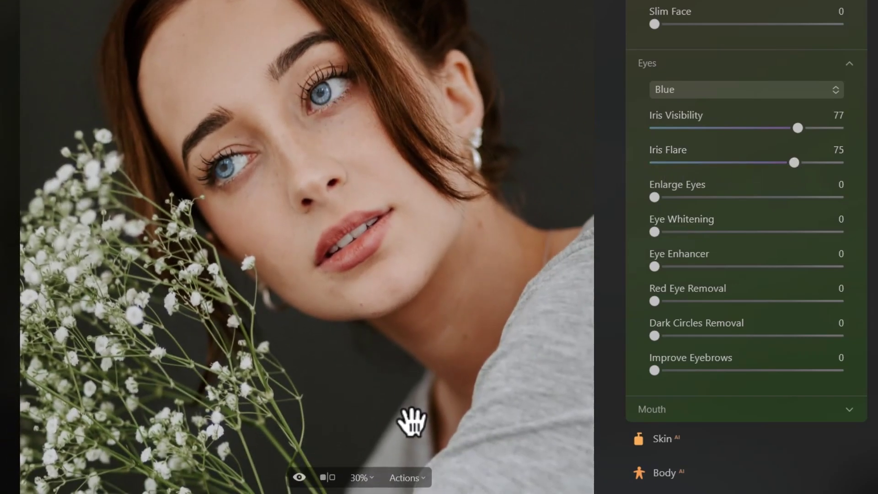
click(300, 478)
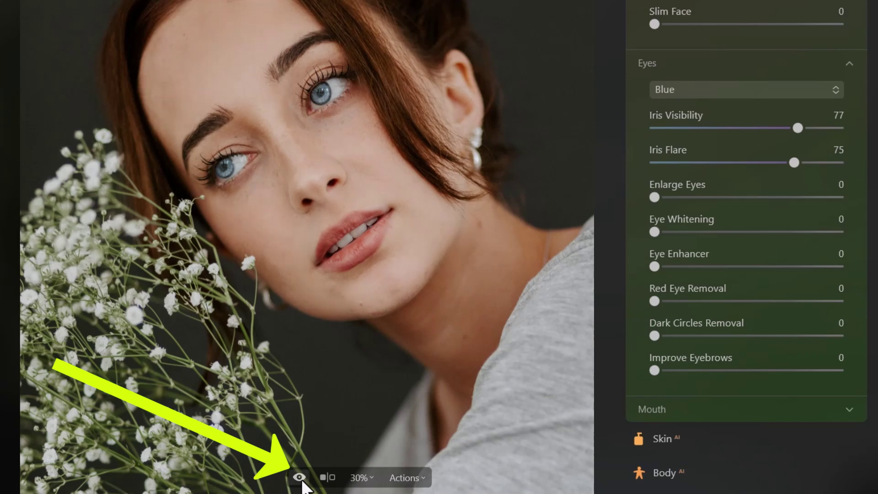
click(299, 478)
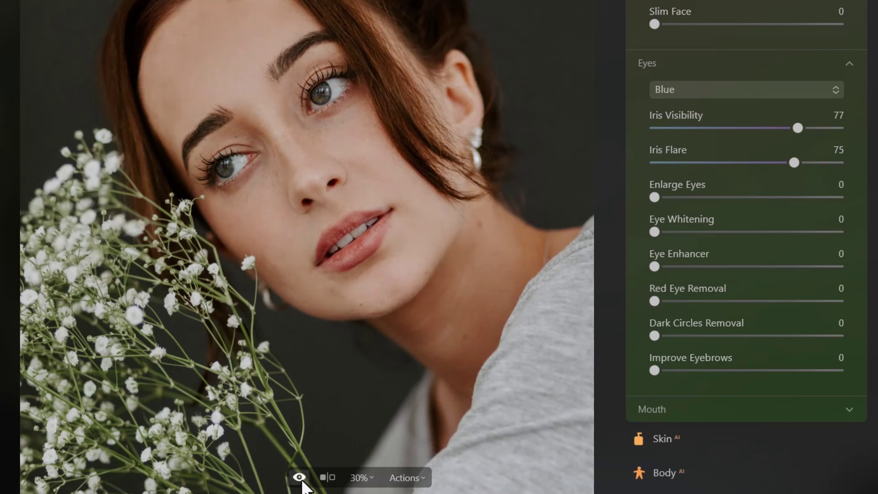
Step: Return the eye colour to Original and lower Iris Visibility to 59
click(766, 97)
click(749, 119)
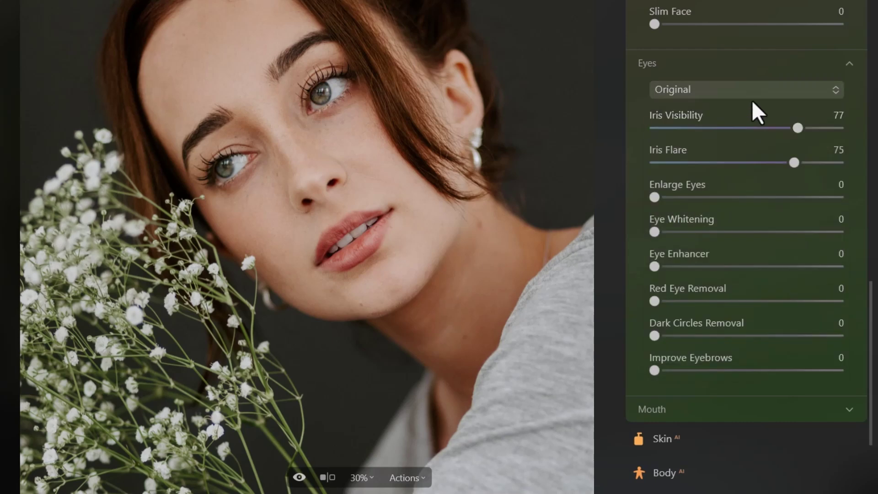
click(298, 478)
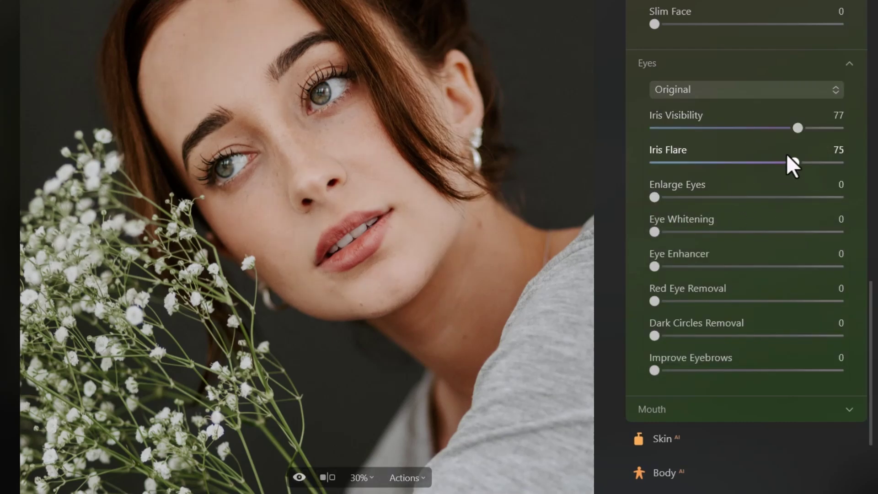
drag(797, 164, 869, 166)
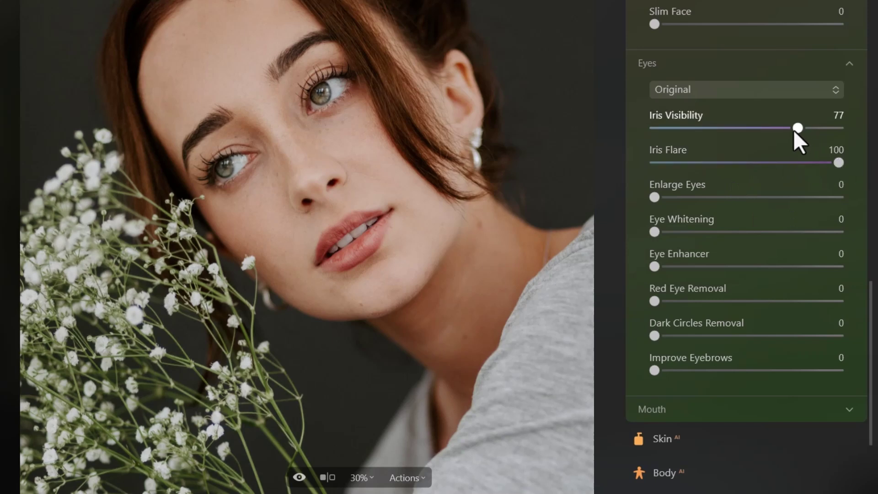
drag(795, 134, 770, 134)
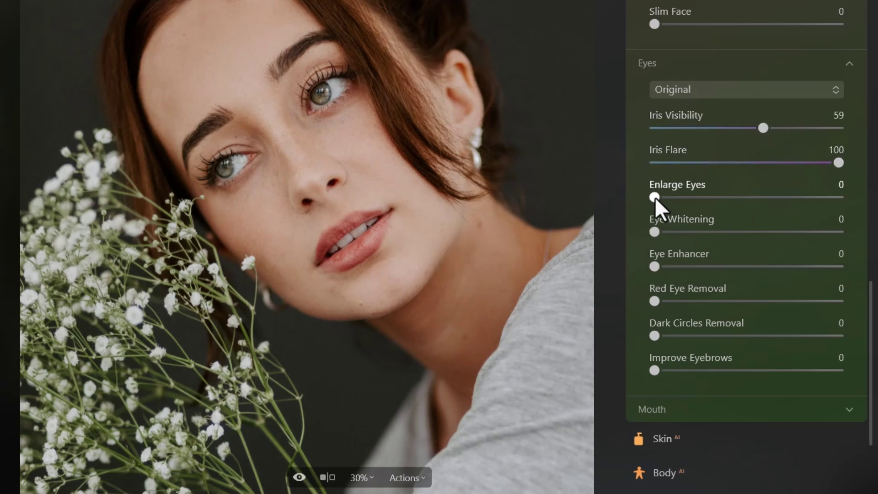
Step: Keep the eyes at normal size, set Eye Whitening to 9 and Iris Flare to 70
drag(656, 200, 865, 199)
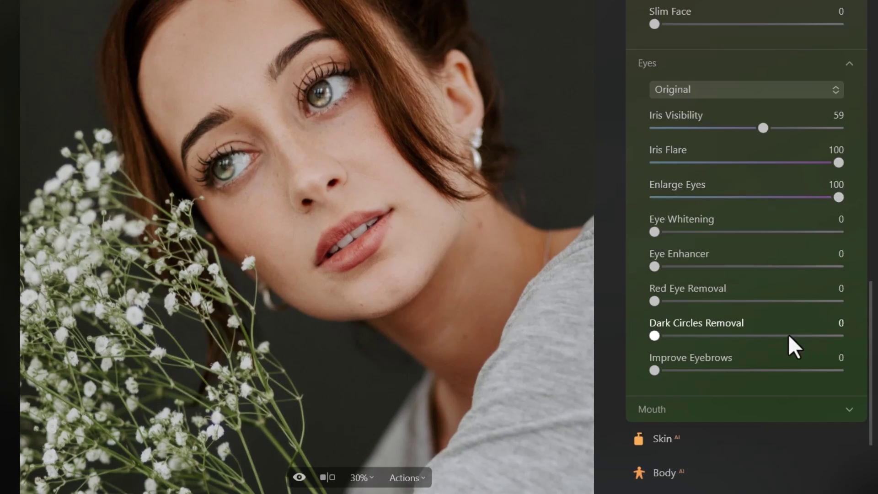
drag(797, 199, 626, 199)
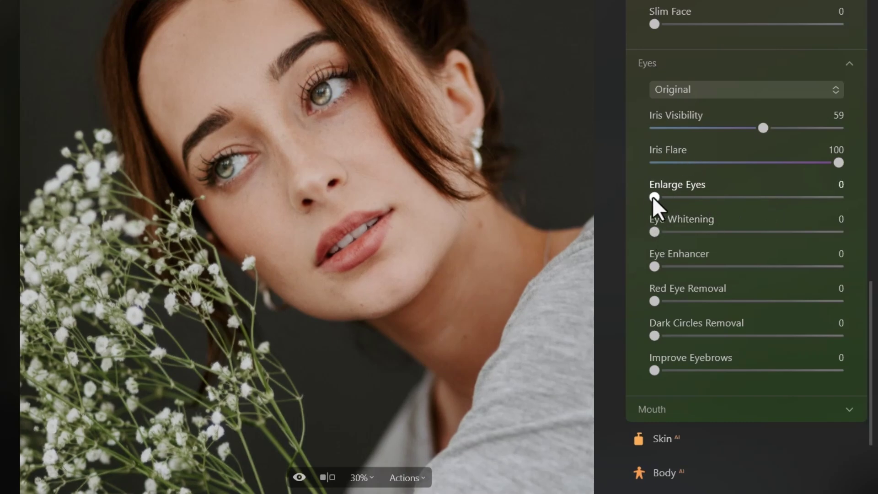
drag(658, 231, 829, 232)
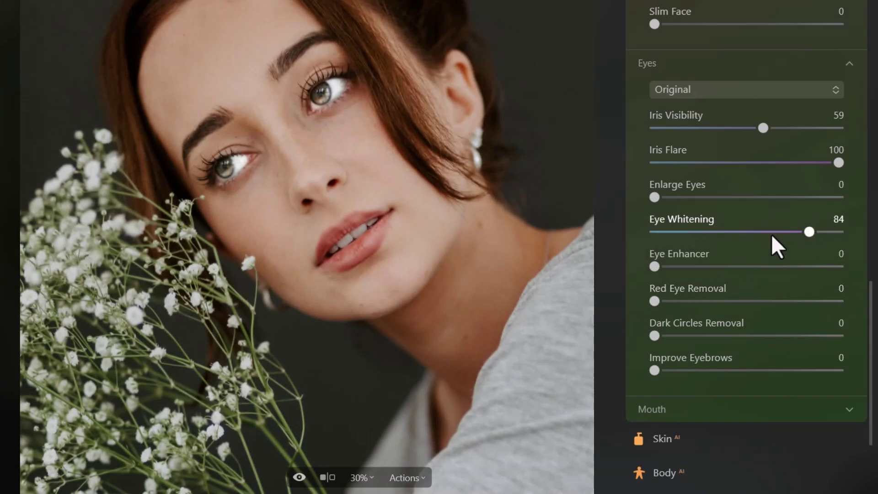
drag(771, 233, 673, 231)
drag(844, 163, 787, 166)
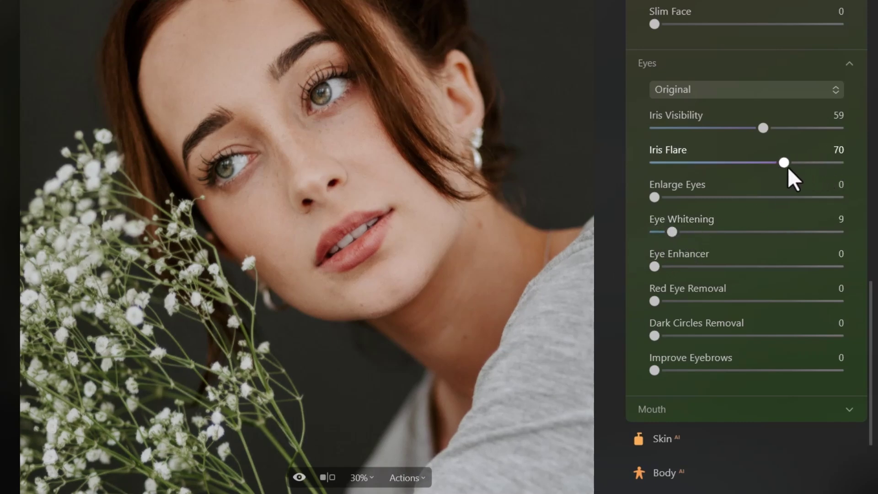
click(299, 477)
click(299, 478)
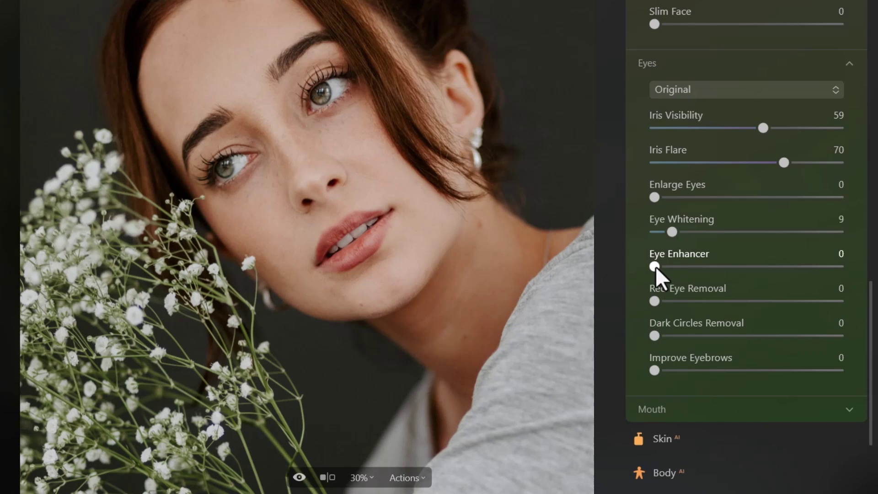
Step: Set Eye Enhancer 51 and Dark Circles Removal 100, leaving Improve Eyebrows at 0
drag(655, 266, 850, 267)
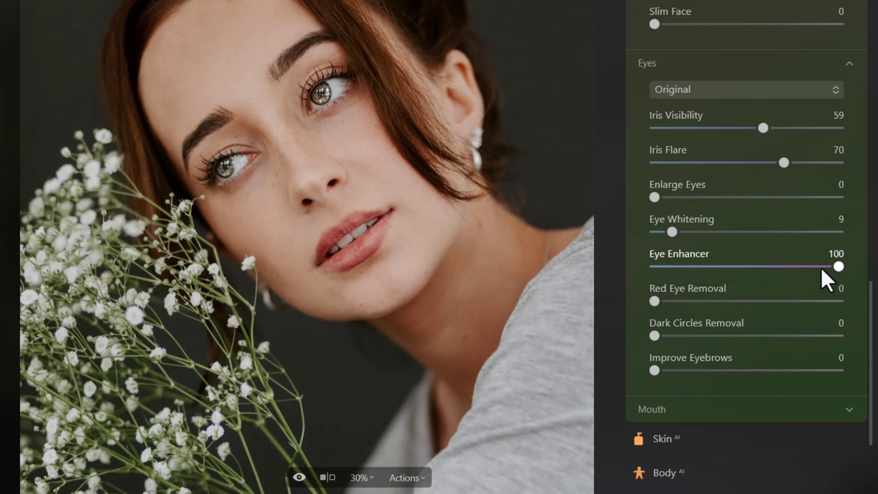
drag(837, 268, 749, 266)
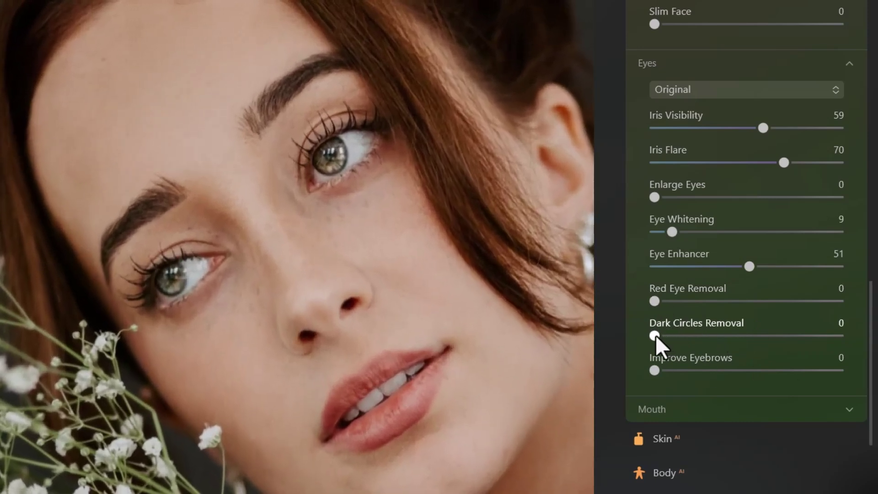
drag(655, 336, 833, 327)
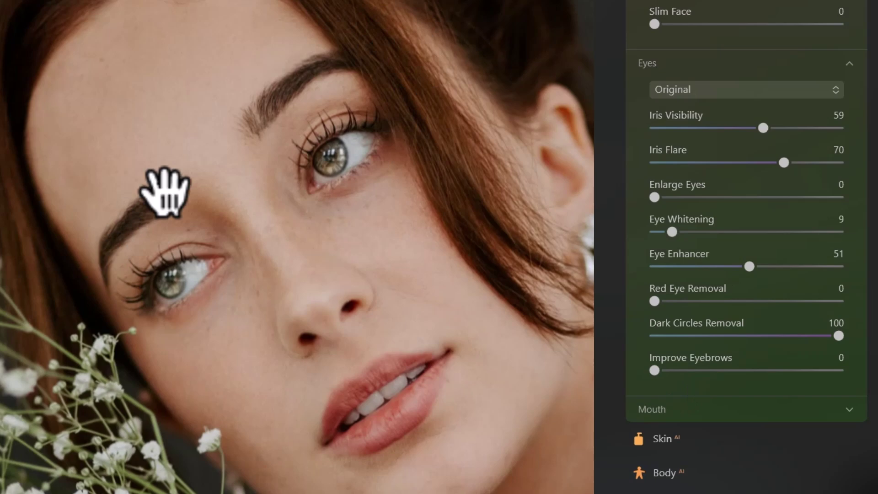
drag(709, 371, 844, 371)
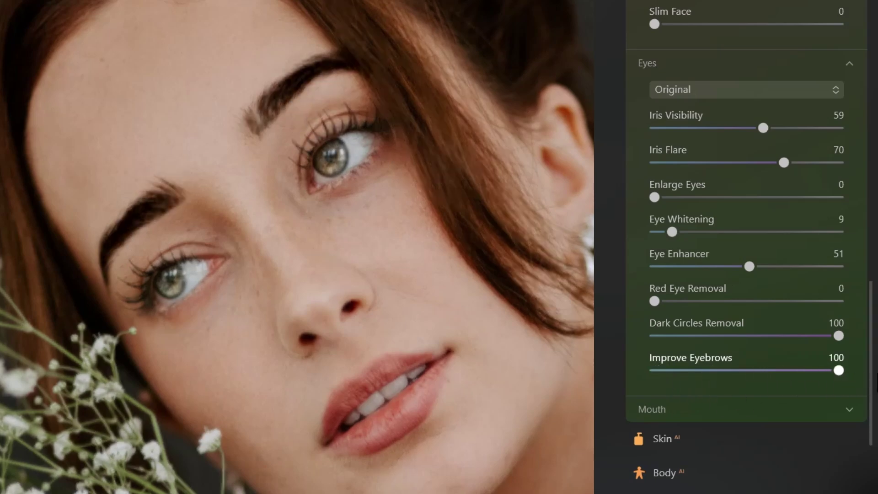
drag(776, 370, 624, 369)
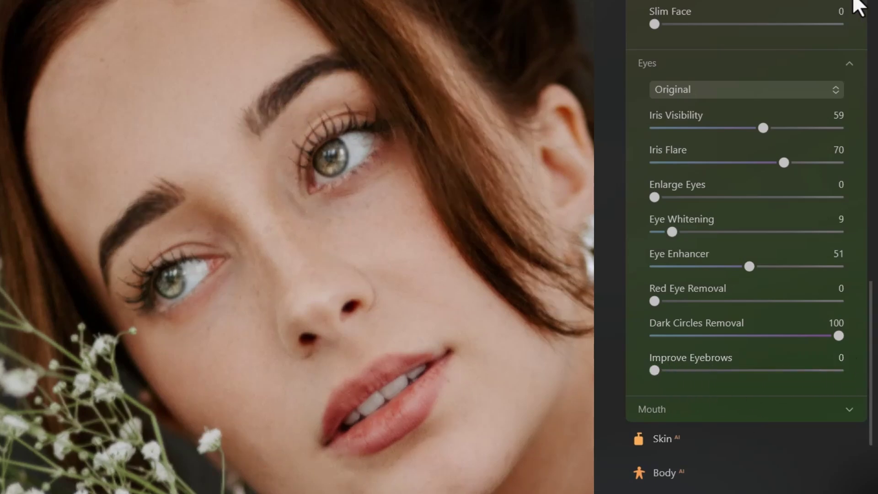
scroll(787, 94, up, 5)
scroll(787, 93, up, 1)
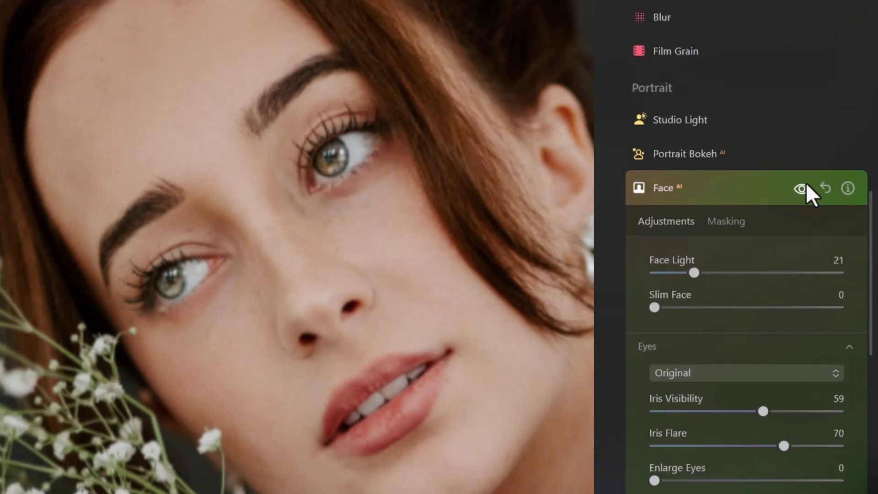
Step: Reopen the Face adjustments and expand the Mouth section
click(770, 190)
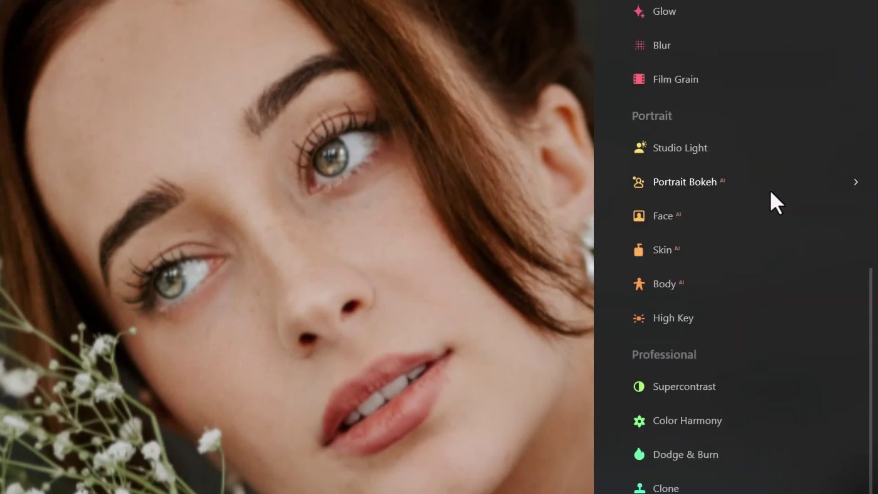
click(680, 220)
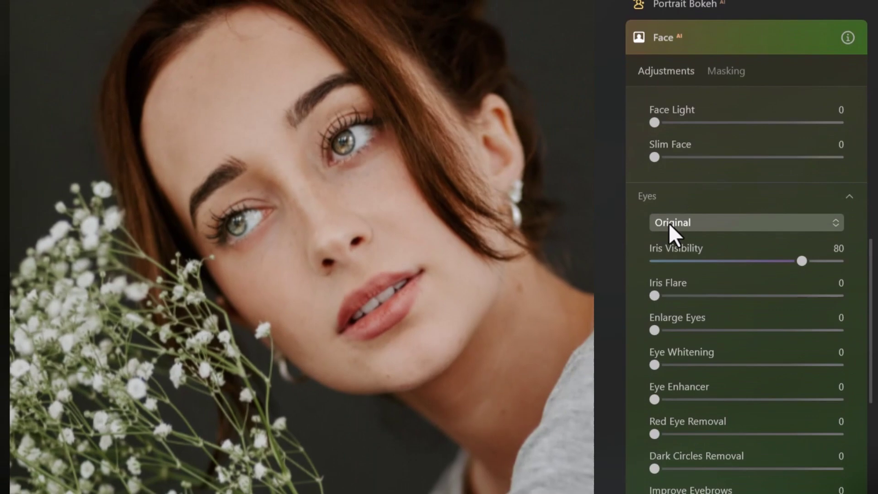
scroll(679, 170, down, 5)
click(675, 260)
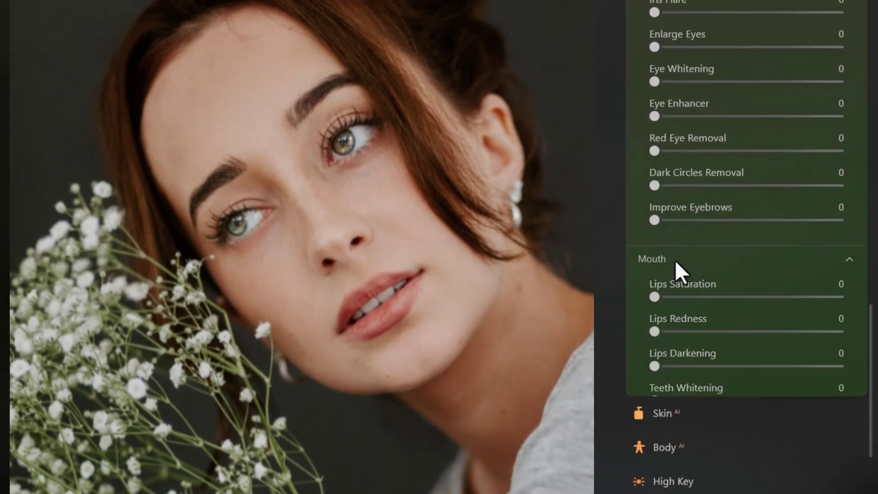
scroll(675, 260, down, 5)
Step: Set Lips Redness to 29, adjust Lips Darkening, and whiten the teeth
drag(679, 109, 651, 113)
drag(728, 142, 709, 144)
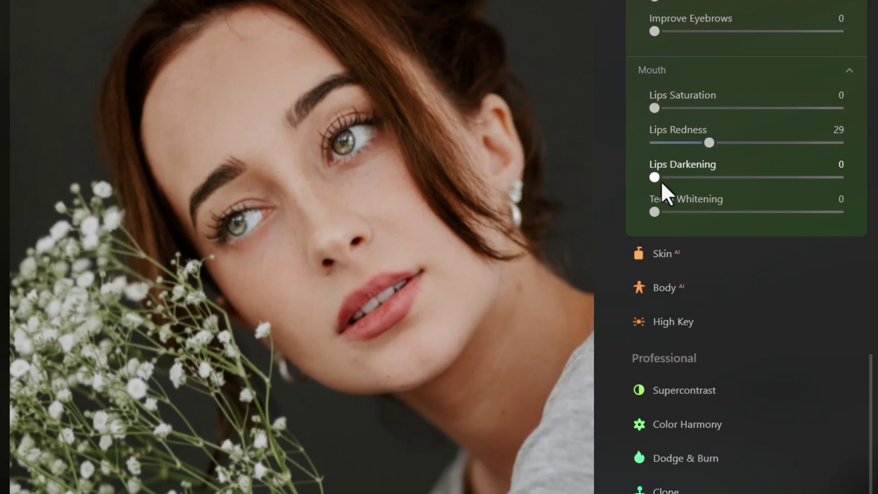
drag(655, 178, 741, 178)
drag(811, 177, 688, 178)
drag(654, 212, 733, 212)
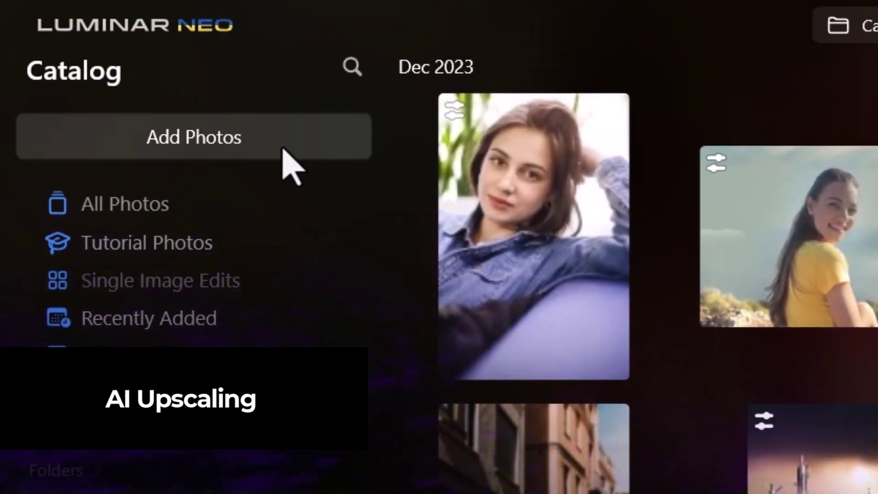
Step: Import the cat-with-sunglasses PNG with Add Image and return to the Catalog
click(283, 148)
click(263, 231)
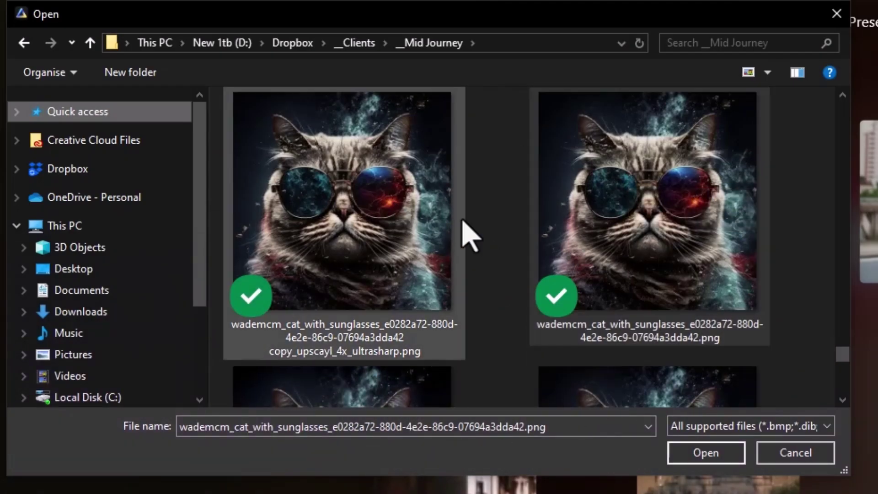
click(668, 215)
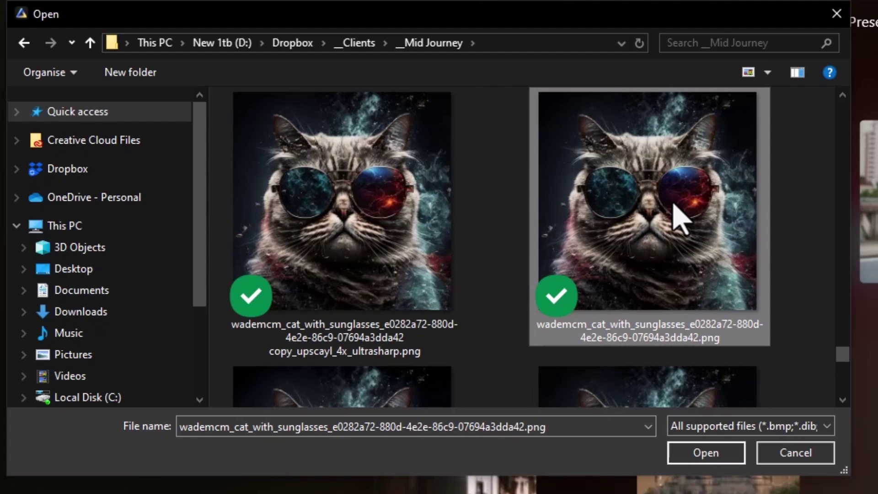
click(706, 453)
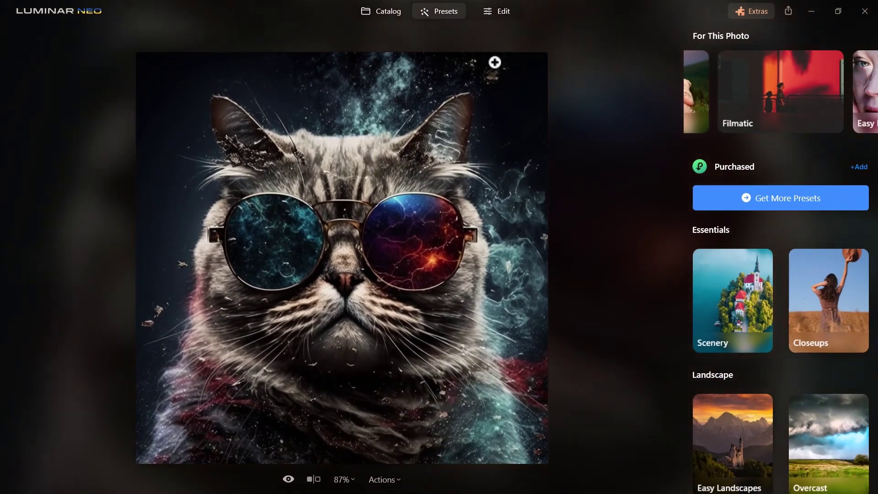
click(384, 13)
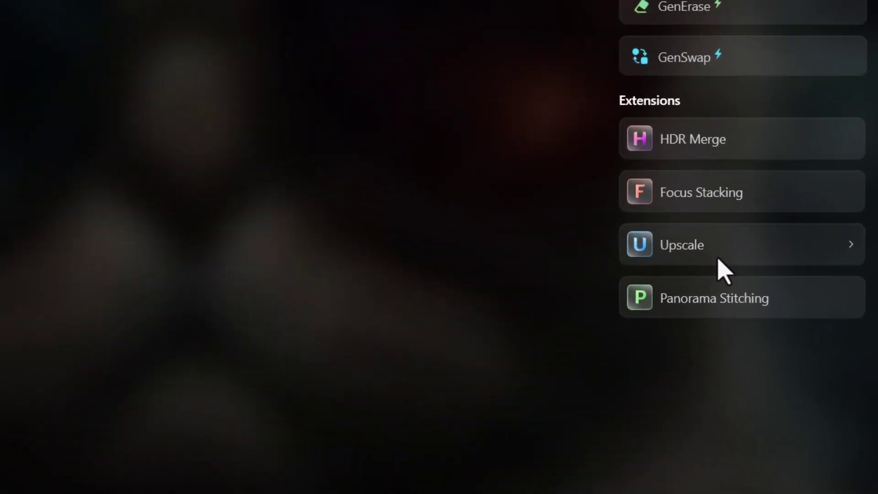
Step: Upscale the cat photo 6x with the Upscale extension
click(778, 345)
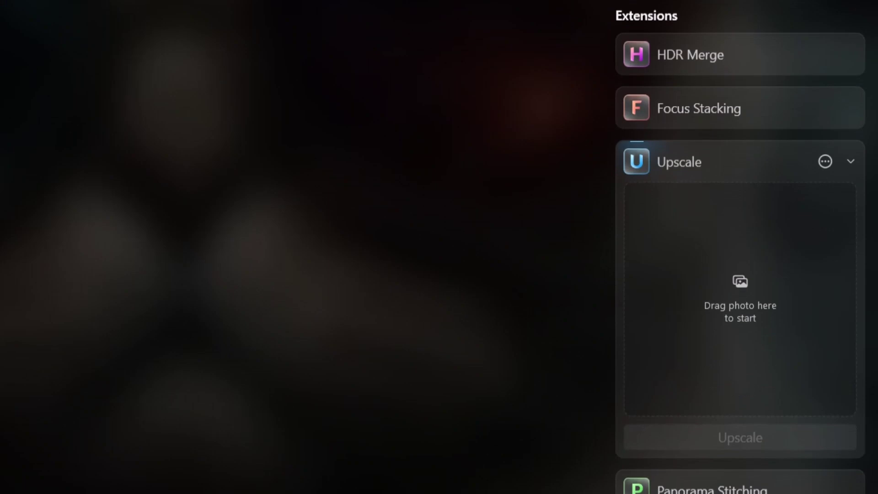
drag(458, 156, 799, 308)
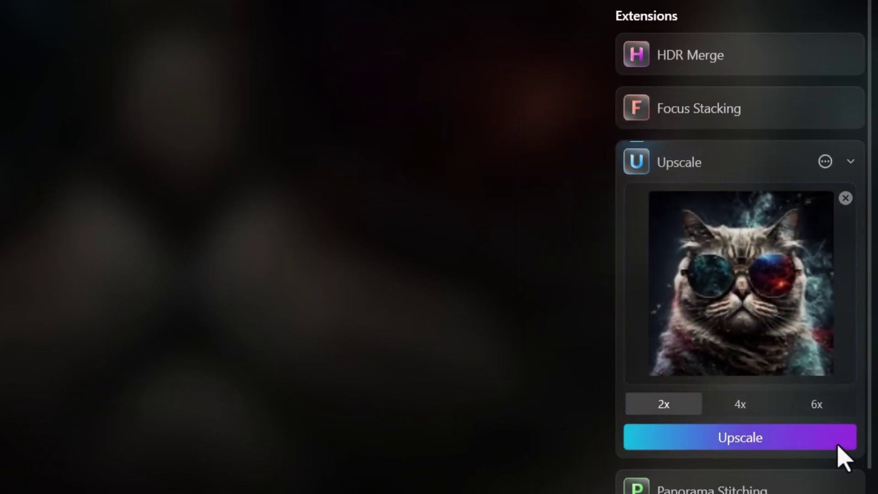
click(821, 407)
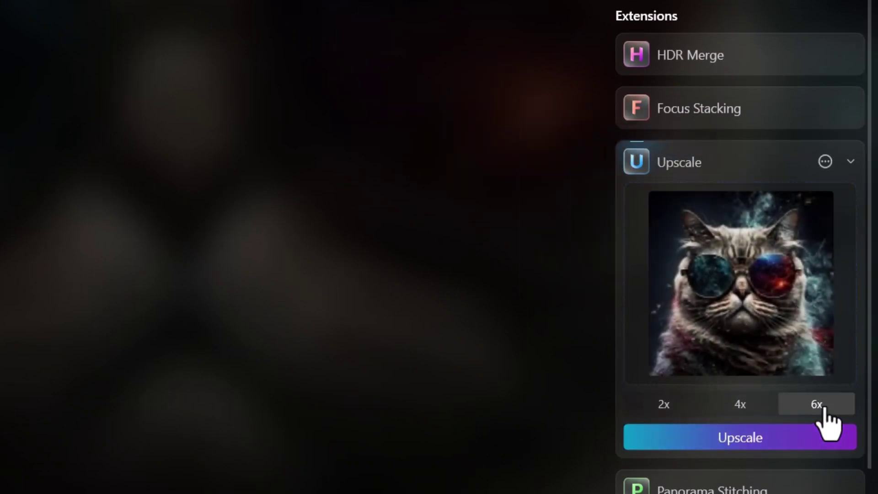
click(722, 439)
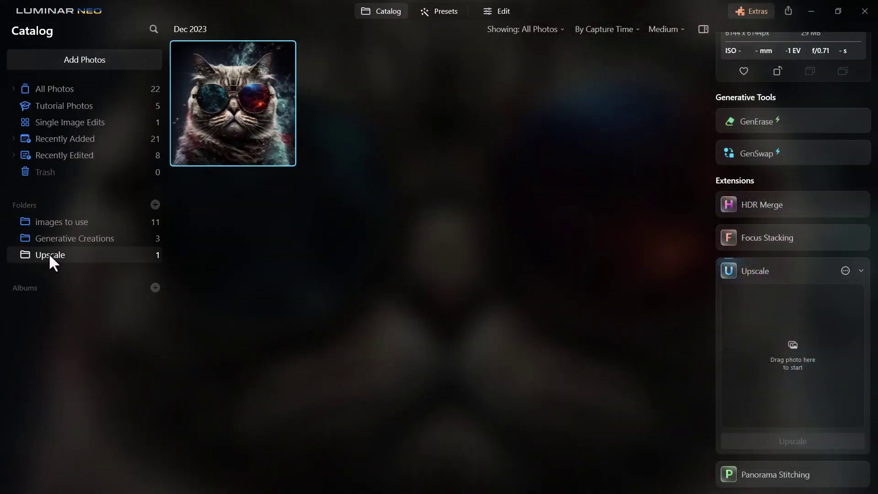
Step: Open the 6144 × 6144 upscaled cat and zoom in on the sunglasses detail
double_click(234, 109)
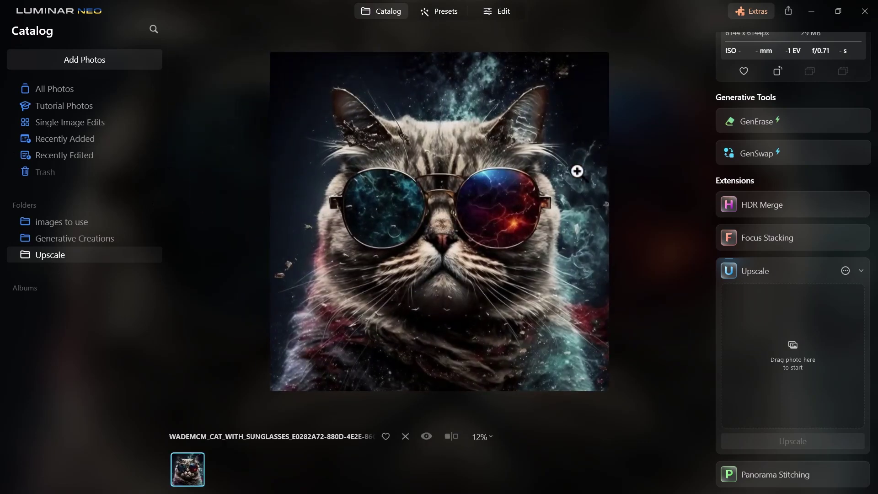
click(471, 194)
scroll(465, 198, up, 5)
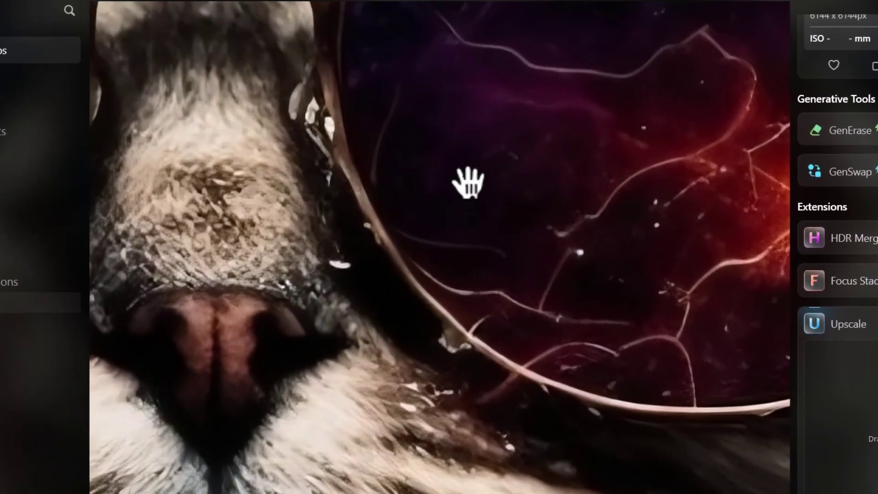
scroll(485, 280, down, 5)
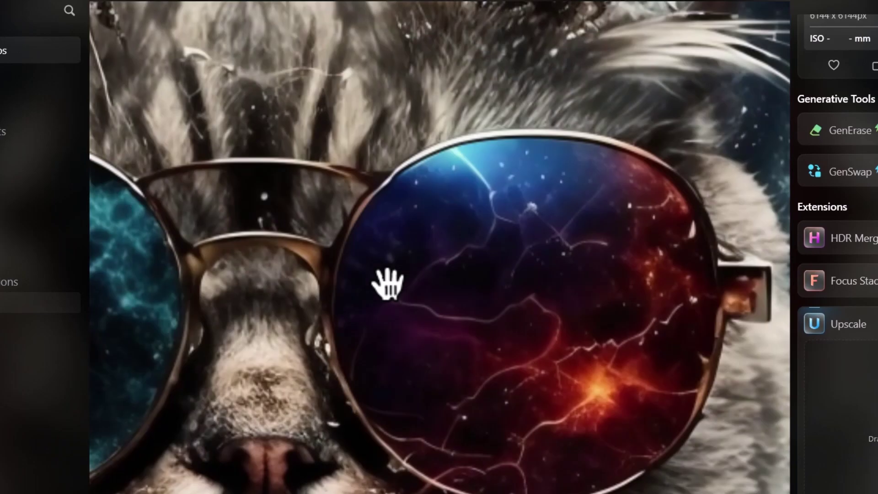
scroll(436, 186, up, 3)
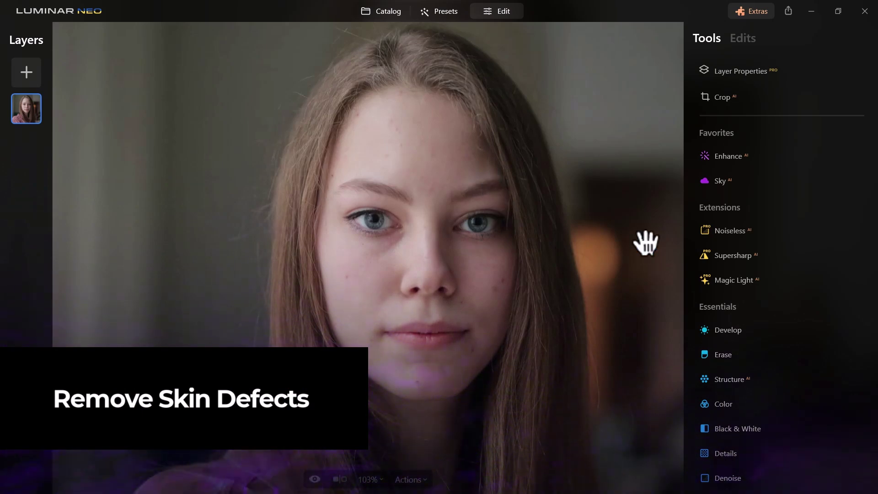
Step: Apply Skin AI with defect removal on, testing Amount and Shine Removal before resetting both to 0
scroll(791, 255, down, 10)
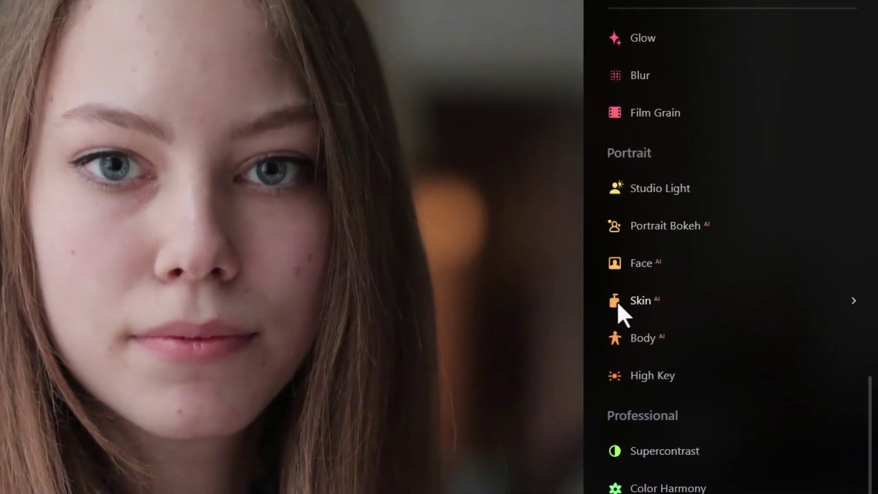
click(662, 302)
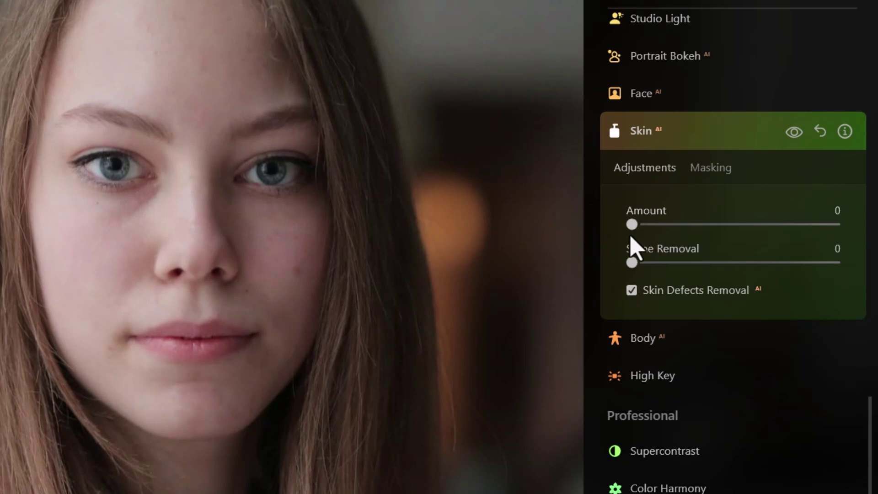
drag(632, 264, 727, 264)
click(781, 262)
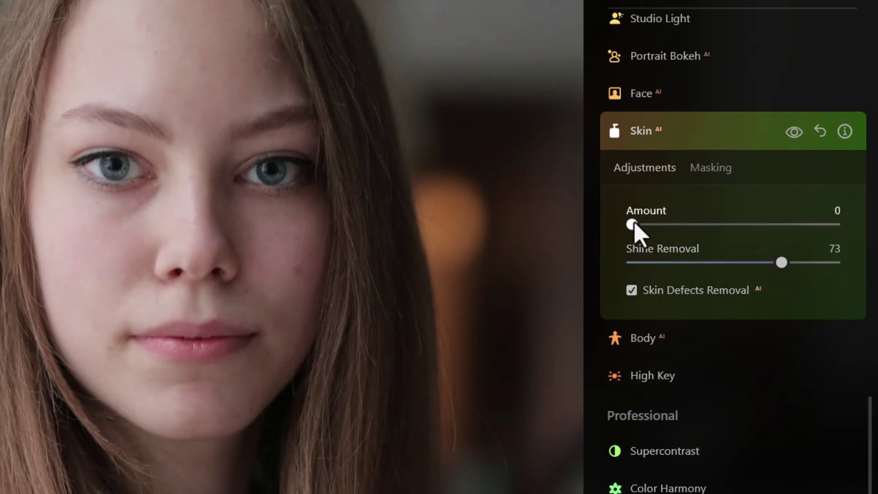
mouse_move(633, 225)
mouse_down()
mouse_move(843, 238)
mouse_move(629, 226)
mouse_up()
drag(783, 262, 581, 266)
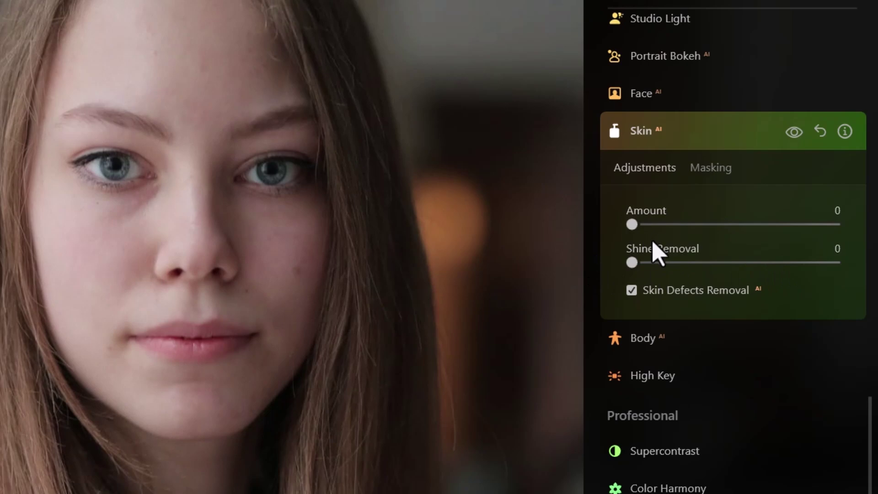
scroll(663, 242, up, 2)
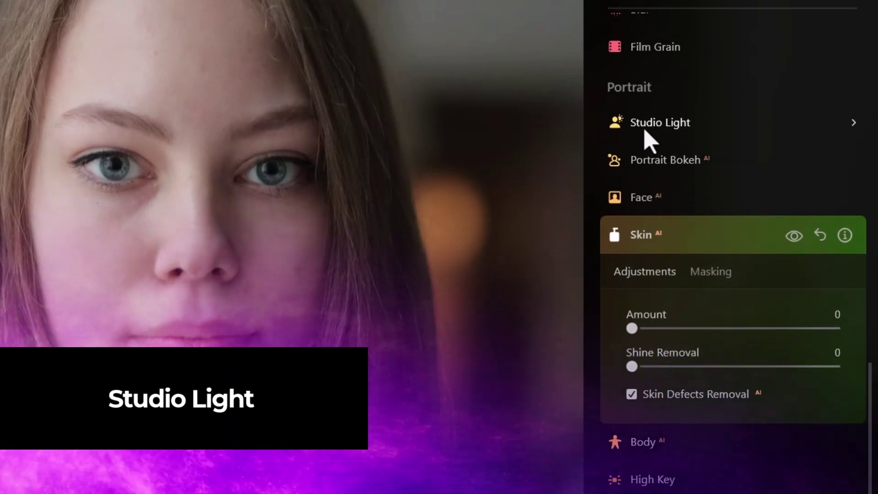
Step: Position the Studio Light source beside the face, raising amount and pushing depth to 100
click(646, 132)
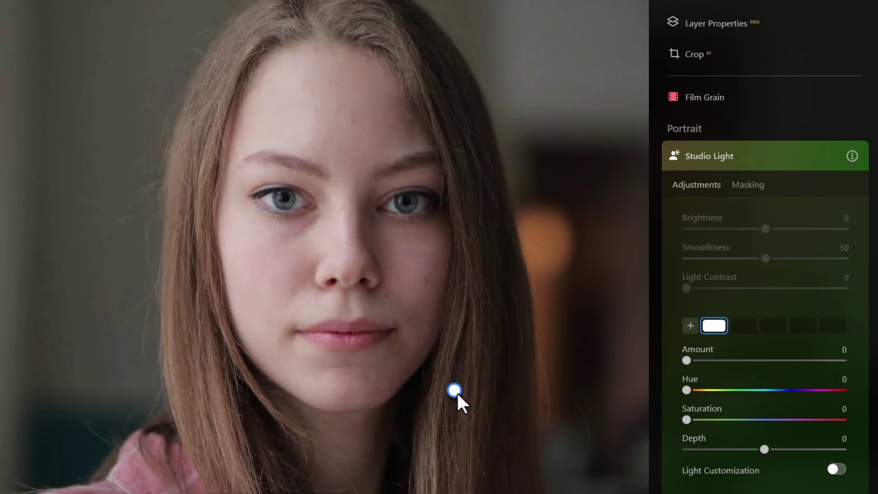
drag(455, 392, 610, 49)
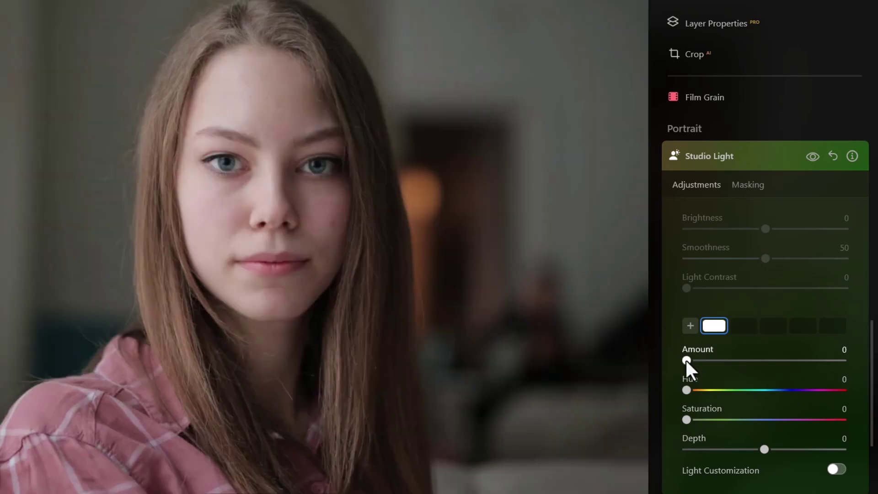
drag(686, 361, 735, 360)
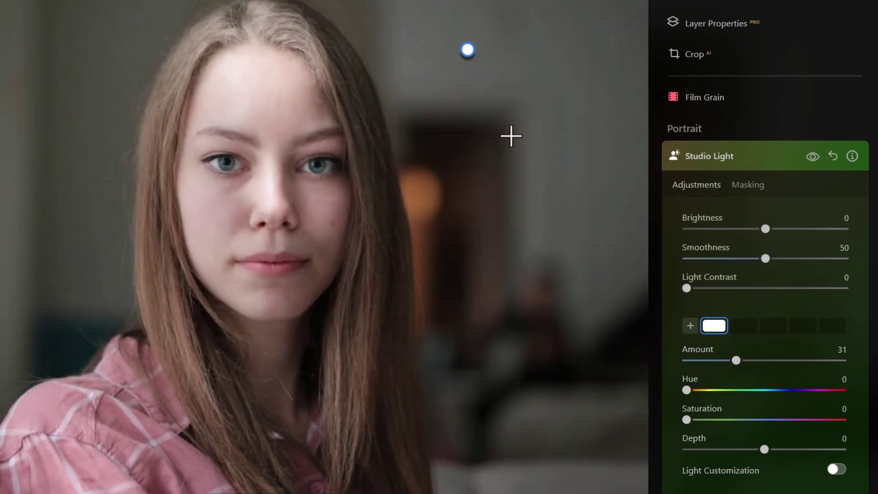
drag(467, 48, 547, 70)
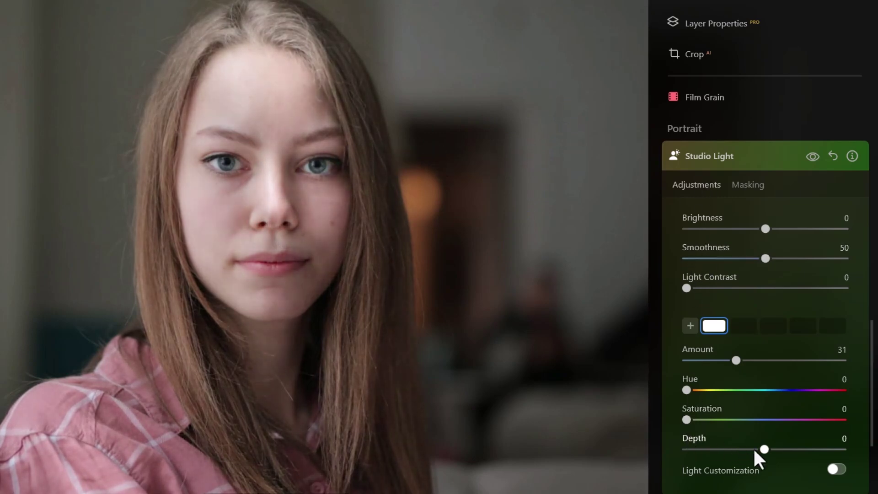
drag(764, 449, 871, 471)
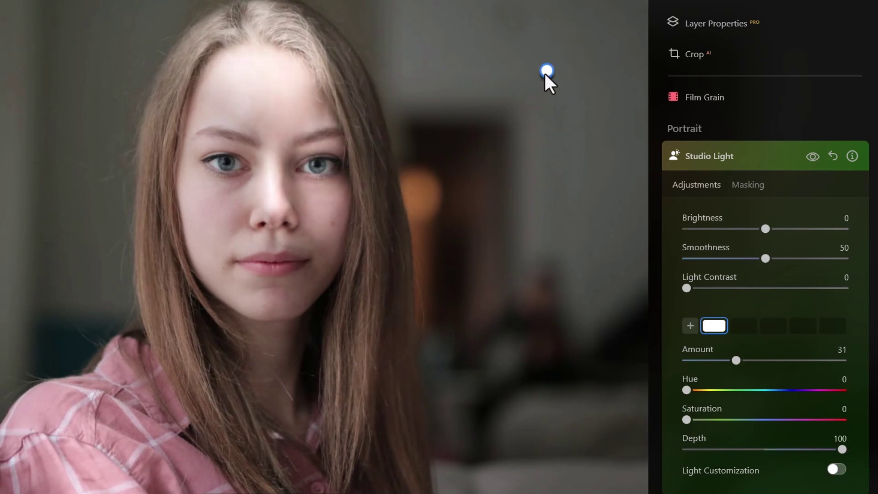
drag(546, 74, 586, 241)
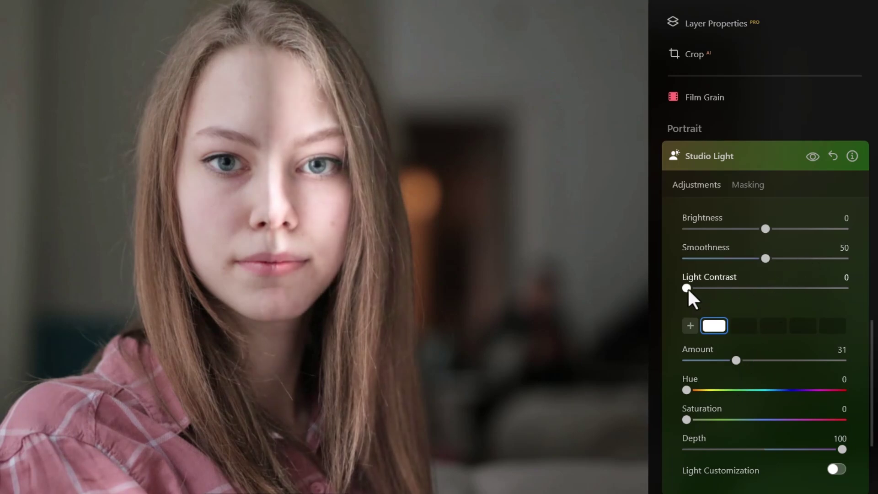
Step: Raise light contrast and brightness, remove smoothness, then set hue 163, depth 34 and amount 15
drag(688, 287, 722, 292)
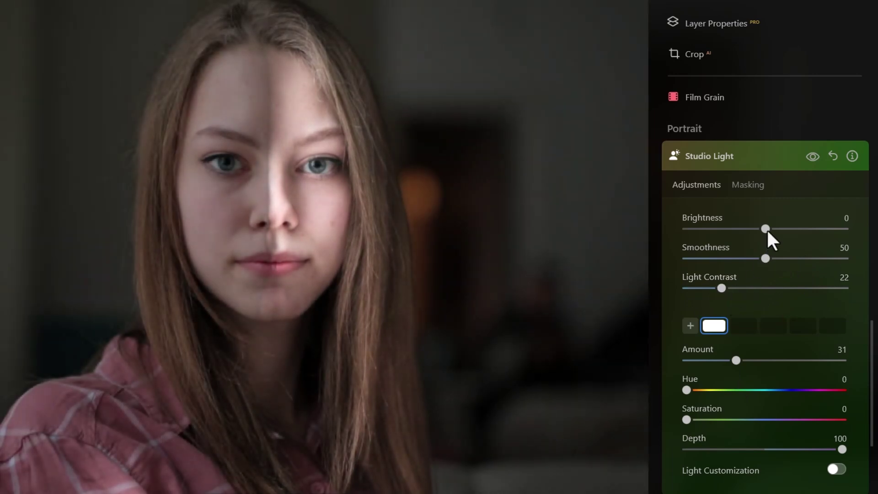
drag(780, 230, 815, 231)
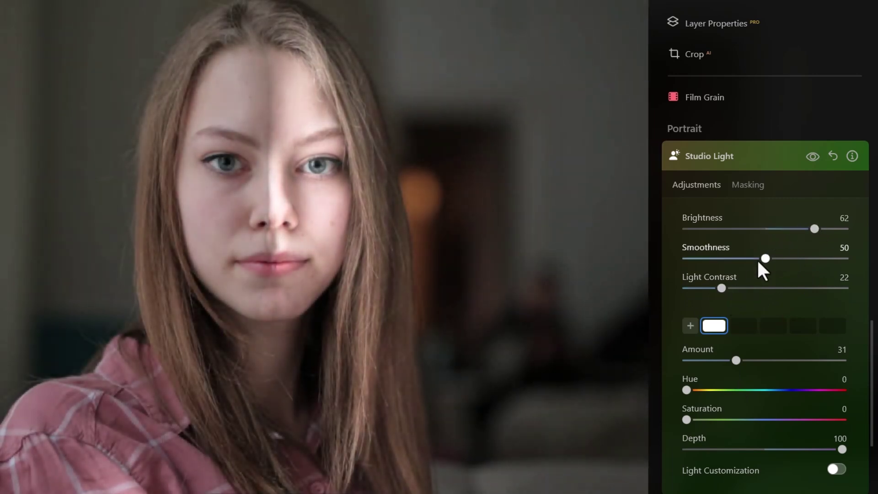
drag(757, 259, 844, 260)
drag(737, 363, 713, 360)
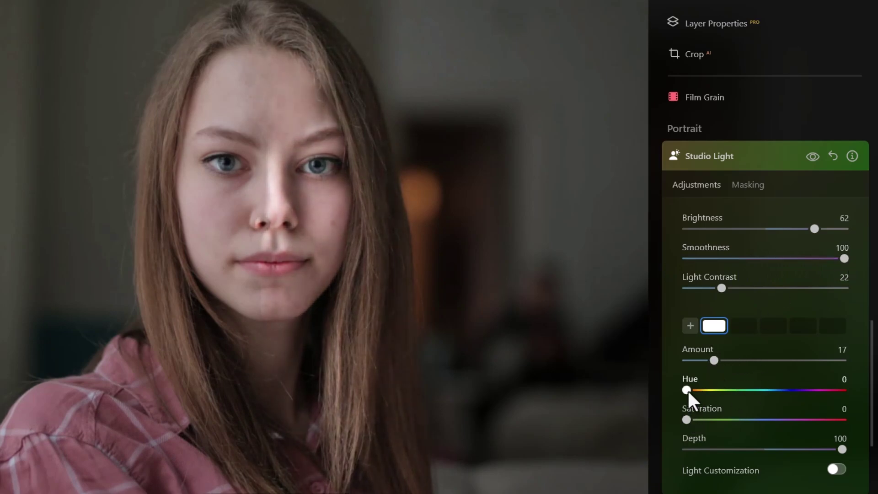
drag(687, 390, 758, 389)
mouse_move(687, 419)
mouse_down()
mouse_move(754, 430)
mouse_move(799, 420)
mouse_move(671, 425)
mouse_up()
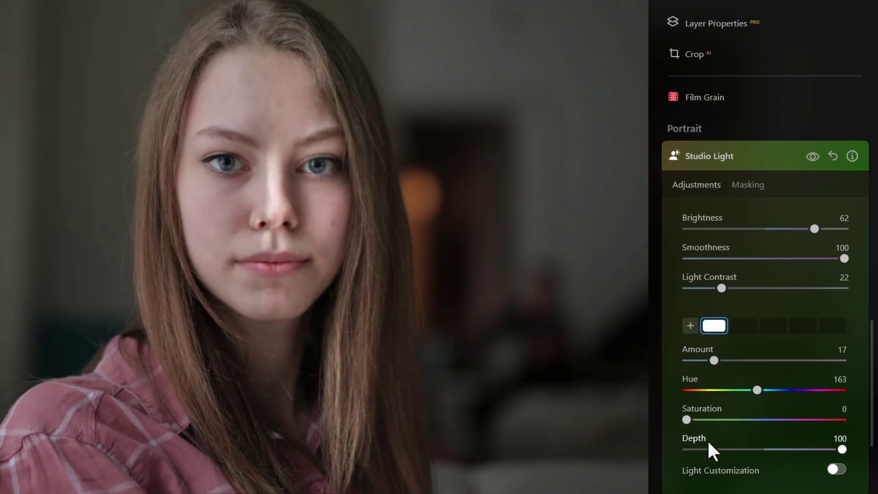
drag(843, 450, 791, 450)
mouse_move(713, 360)
mouse_down()
mouse_move(699, 366)
mouse_move(713, 364)
mouse_up()
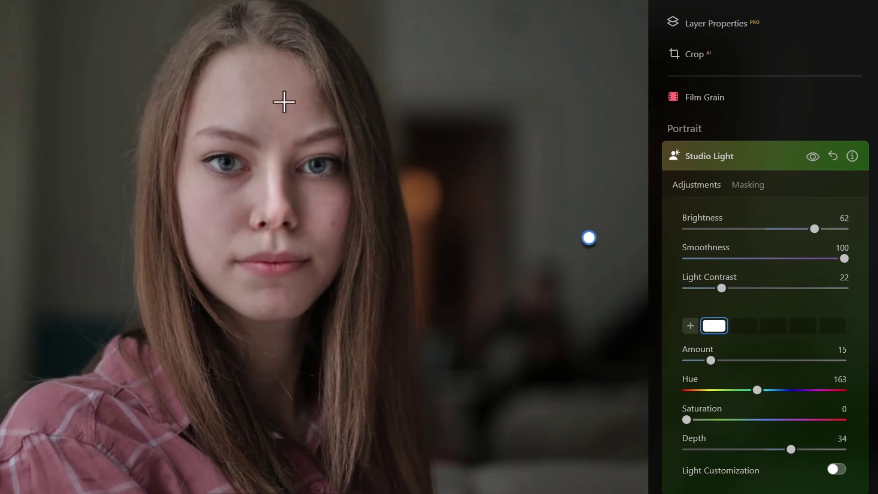
Step: Reposition the light around the face and make it red with hue 0 and saturation 69
drag(484, 259, 530, 149)
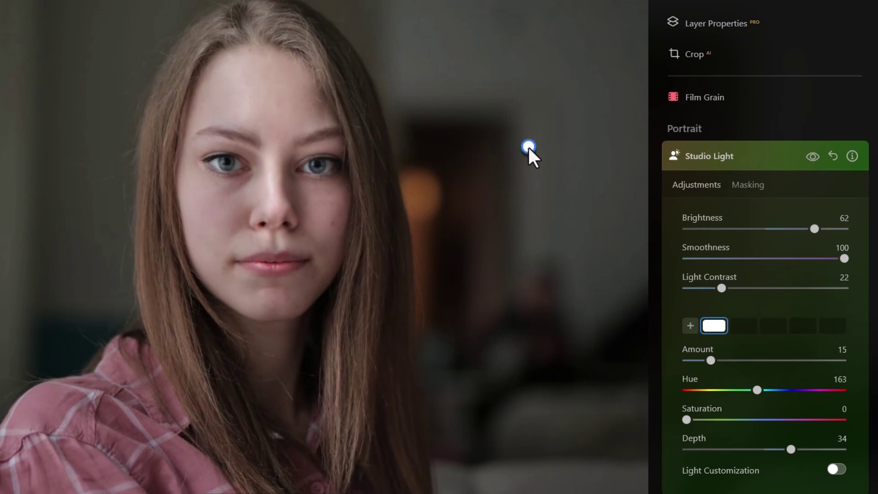
drag(710, 419, 795, 419)
double_click(757, 389)
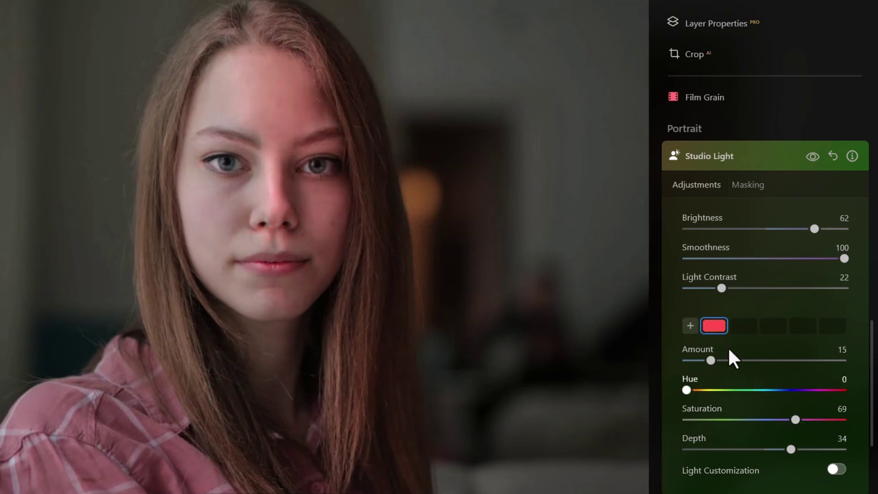
mouse_move(711, 361)
mouse_down()
mouse_move(780, 360)
mouse_move(708, 360)
mouse_up()
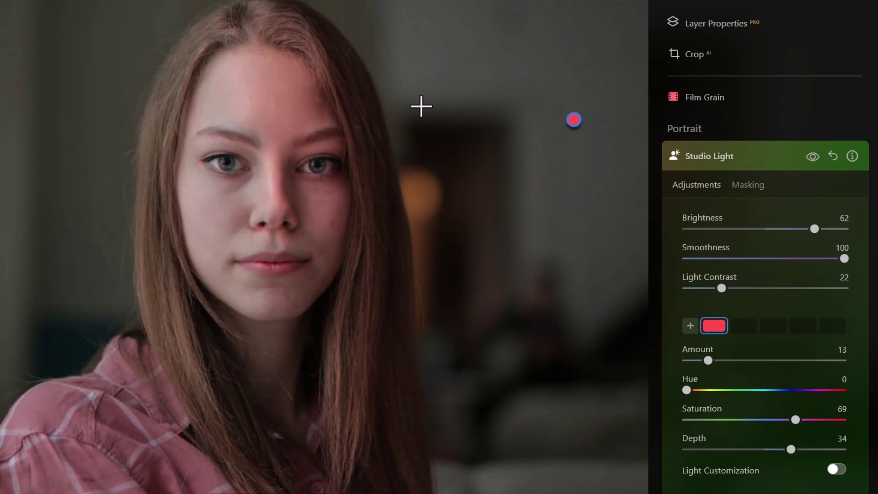
Step: Add a second green studio light, hue 97 and saturation 100, placed high on the left
click(690, 326)
scroll(693, 476, down, 1)
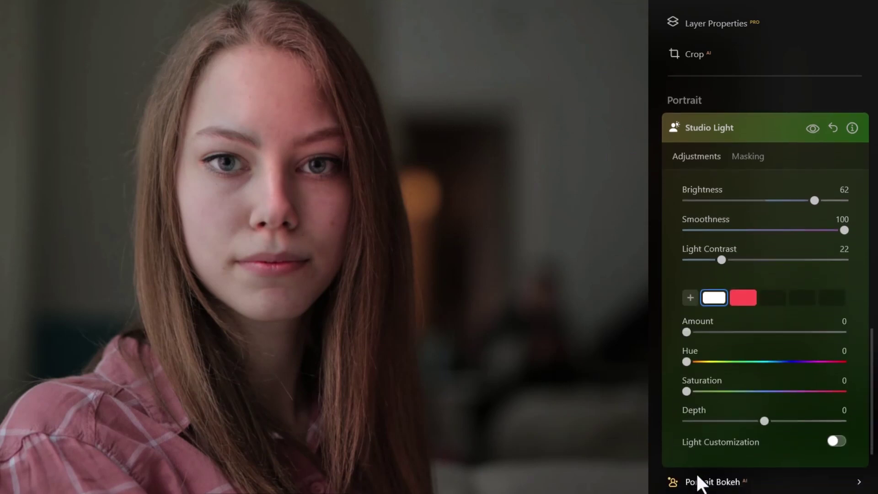
click(728, 356)
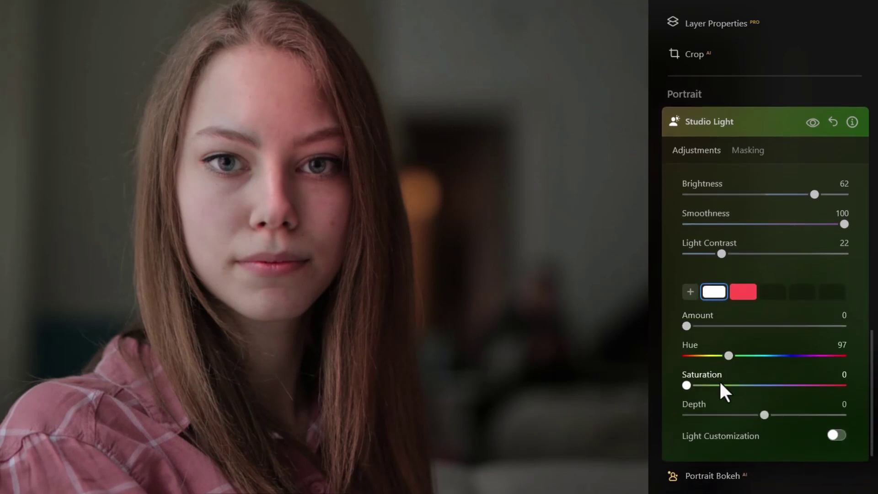
drag(686, 385, 843, 387)
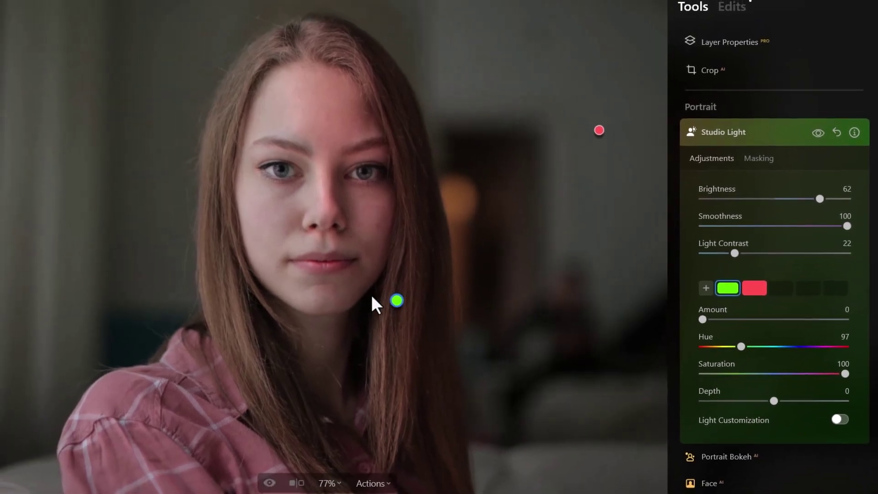
drag(353, 303, 0, 174)
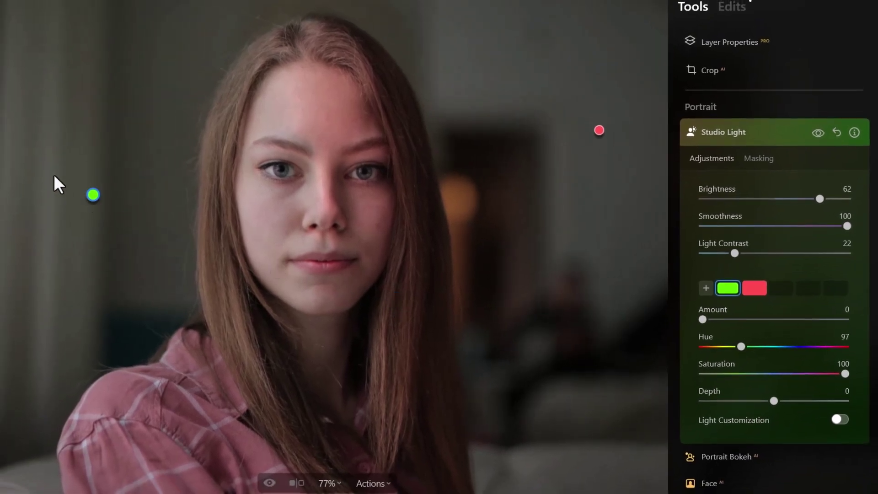
drag(54, 176, 58, 75)
Step: Move the green light down to the left edge, setting Amount 15 and Depth -86
drag(703, 321, 731, 319)
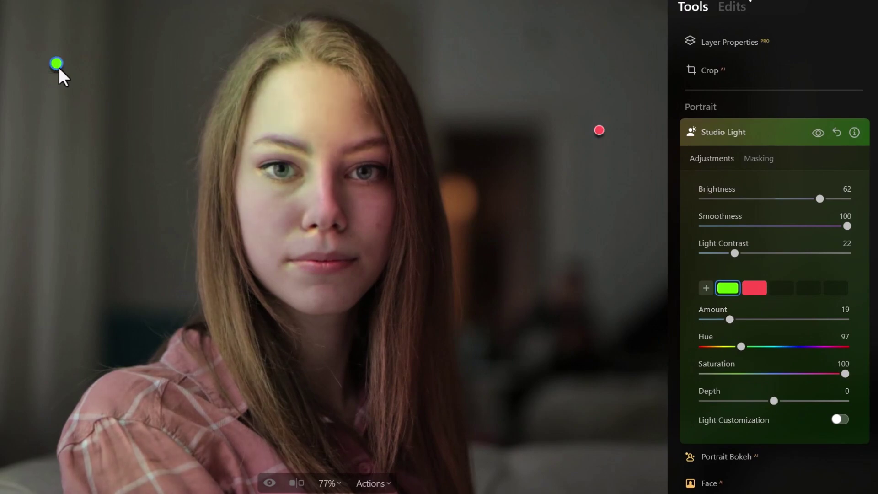
mouse_move(59, 71)
mouse_down()
mouse_move(41, 178)
mouse_move(12, 212)
mouse_move(18, 241)
mouse_move(41, 268)
mouse_move(41, 305)
mouse_up()
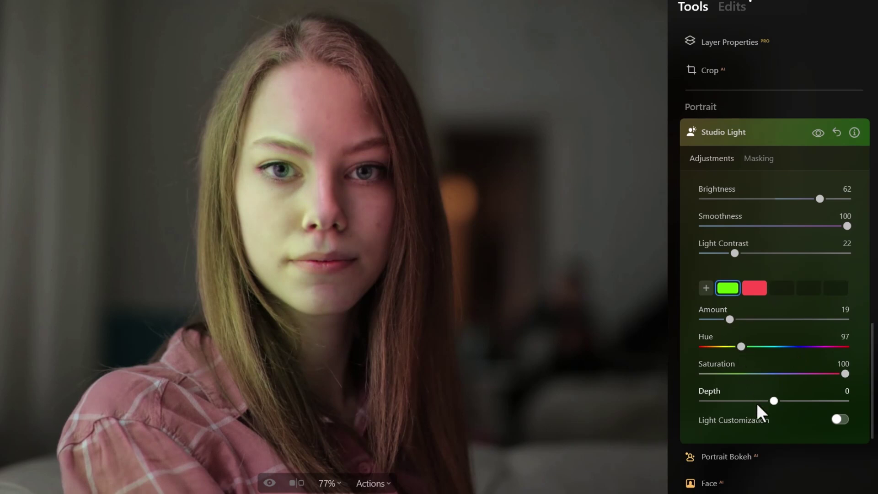
drag(774, 401, 711, 408)
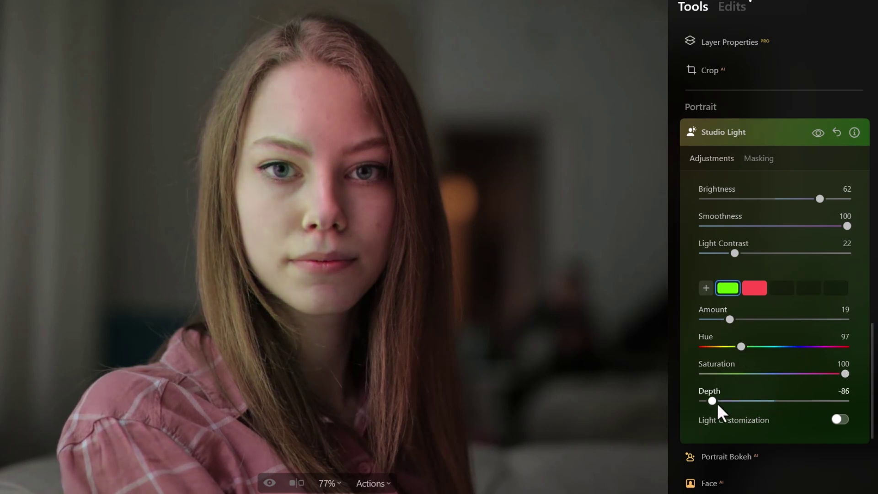
mouse_move(731, 319)
mouse_down()
mouse_move(777, 319)
mouse_move(722, 319)
mouse_up()
mouse_move(456, 217)
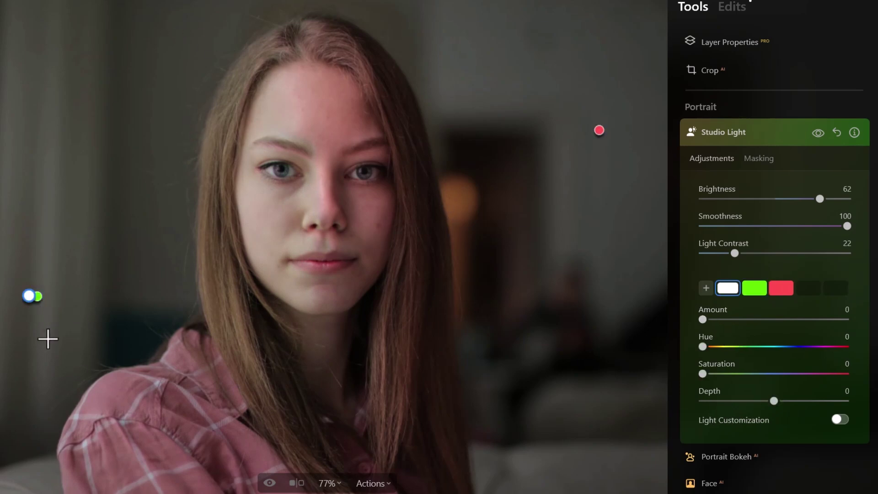
click(731, 7)
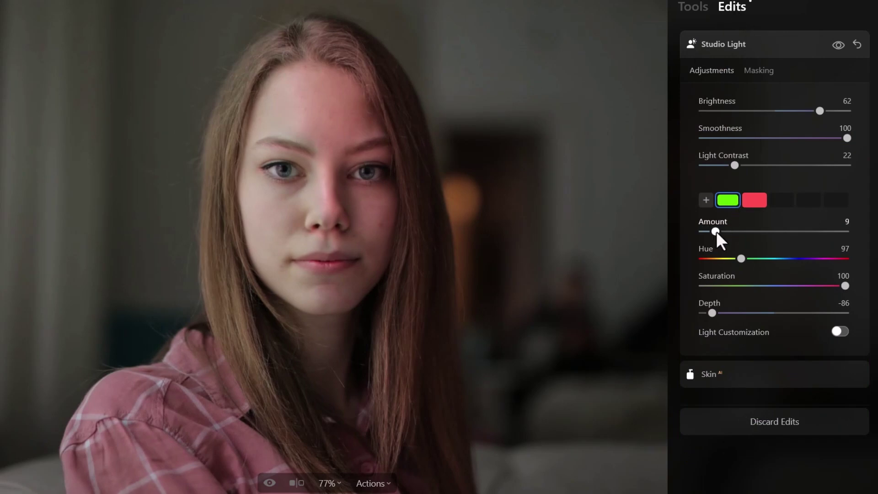
mouse_move(716, 231)
mouse_down()
mouse_move(759, 231)
mouse_move(725, 234)
mouse_up()
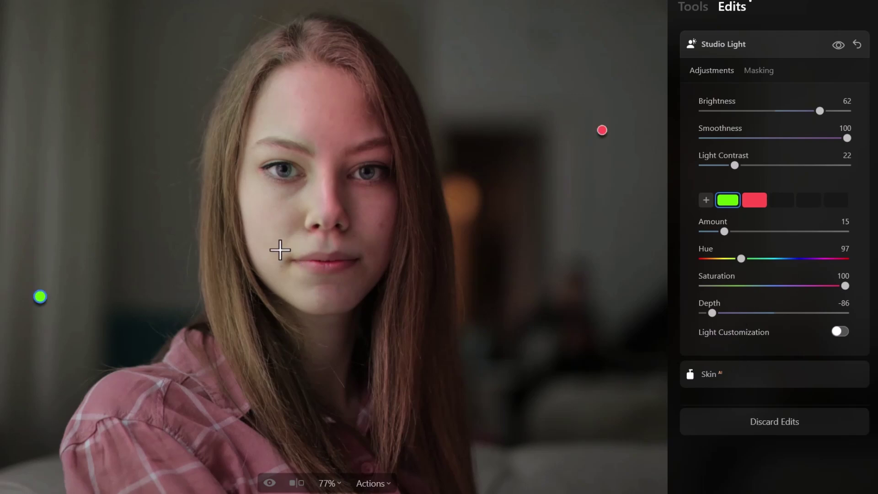
Step: Give the red light a Shutters texture at Amount 100 and Scale 22
click(601, 130)
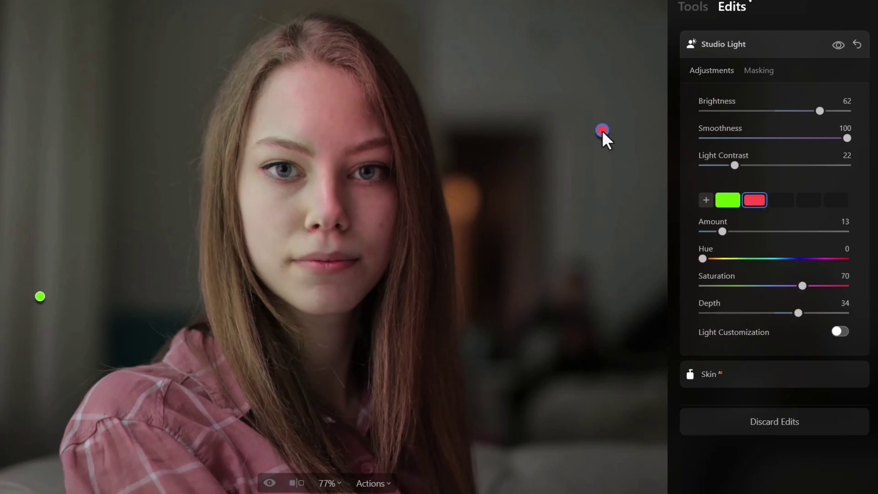
click(840, 332)
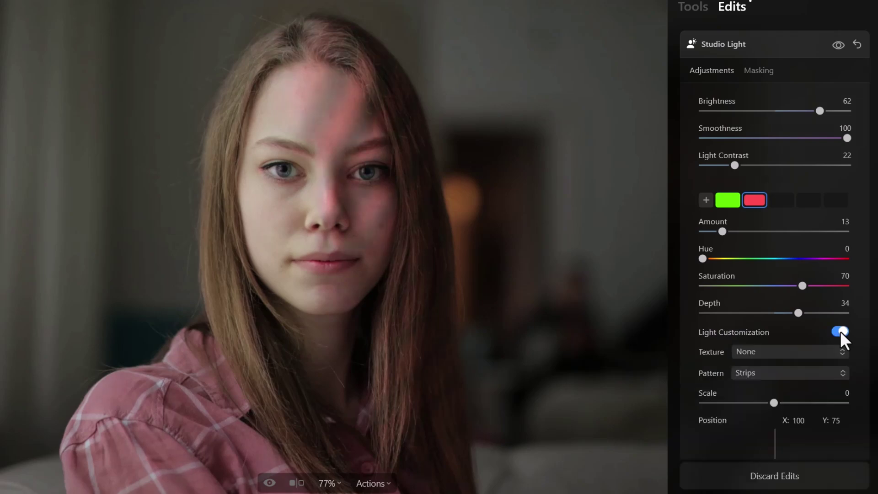
click(772, 247)
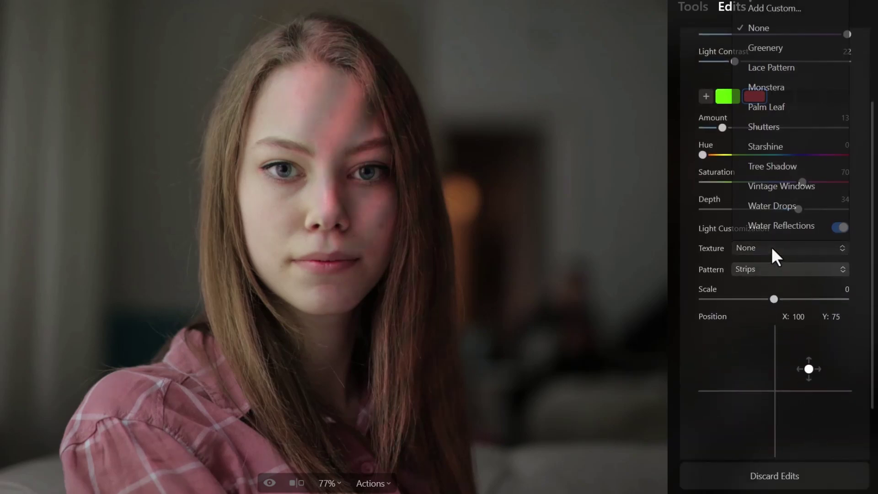
click(772, 127)
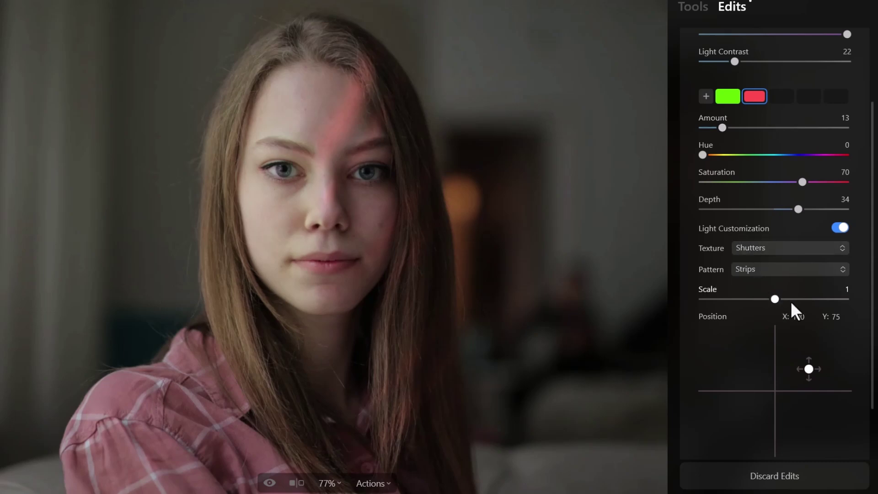
drag(791, 301, 768, 308)
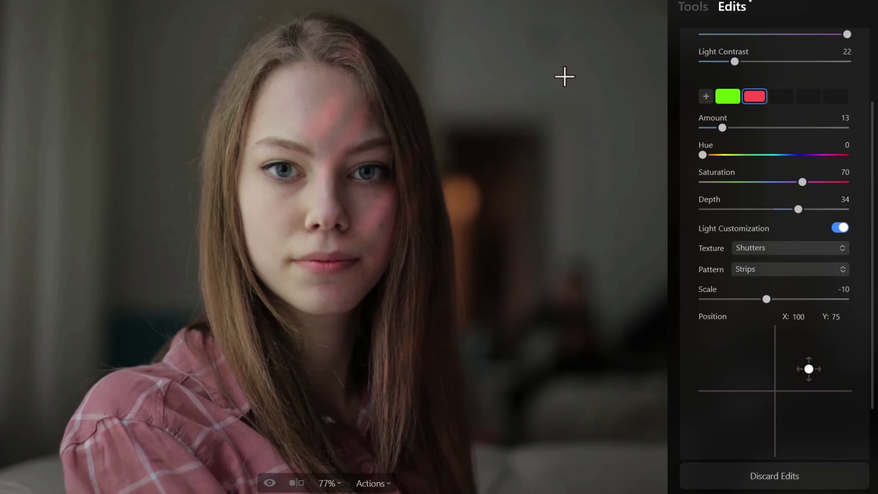
drag(722, 128, 738, 135)
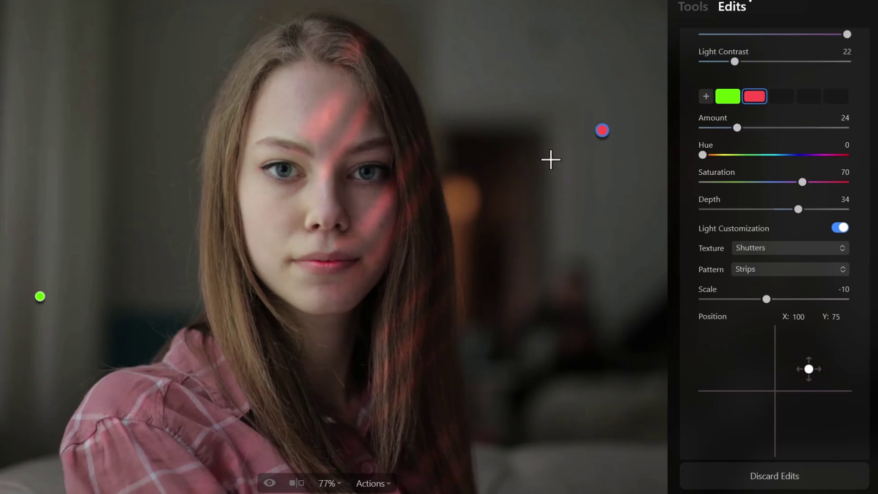
drag(817, 129, 847, 129)
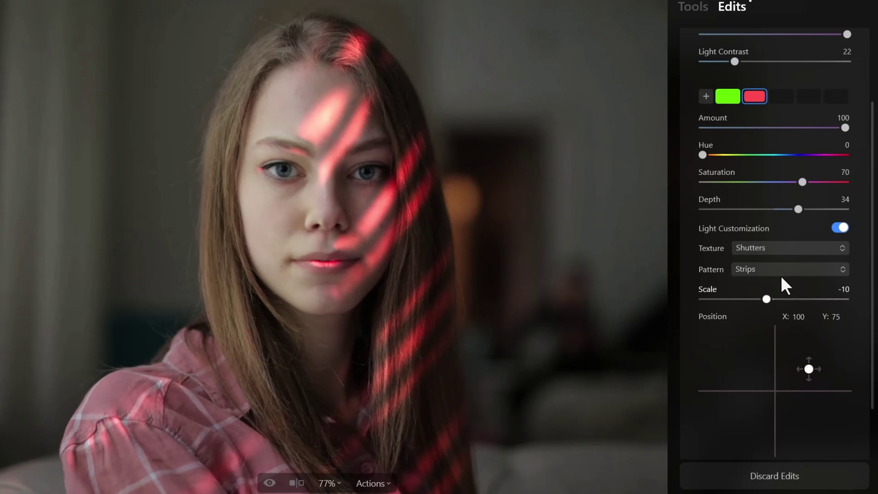
drag(766, 299, 787, 306)
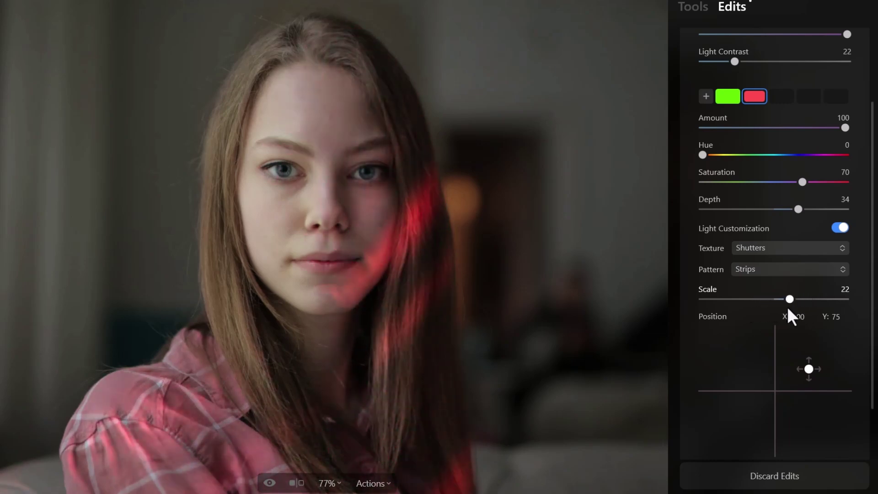
Step: Keep the Strips pattern after trying Dots, and switch the light texture to Vintage Windows
click(771, 271)
click(762, 331)
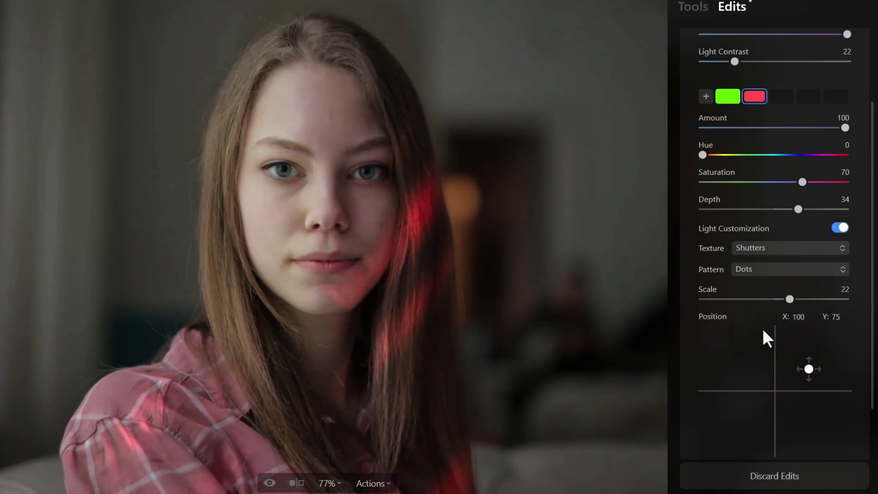
click(764, 271)
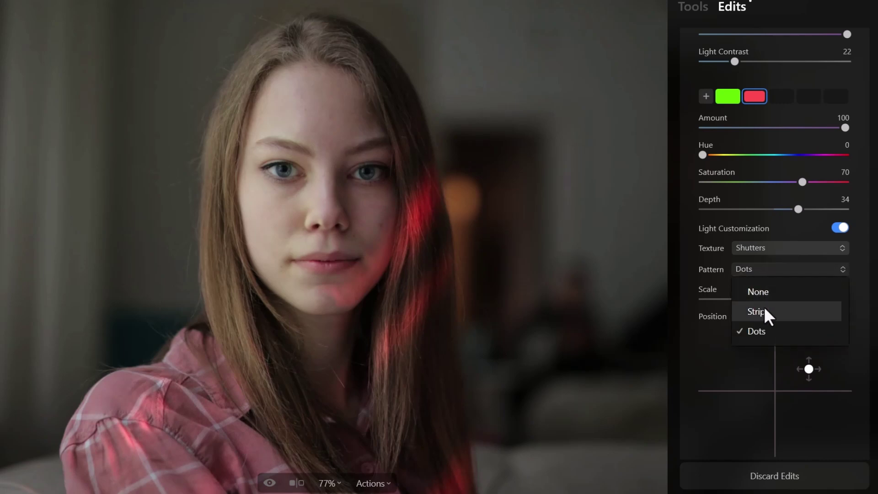
click(763, 312)
click(769, 248)
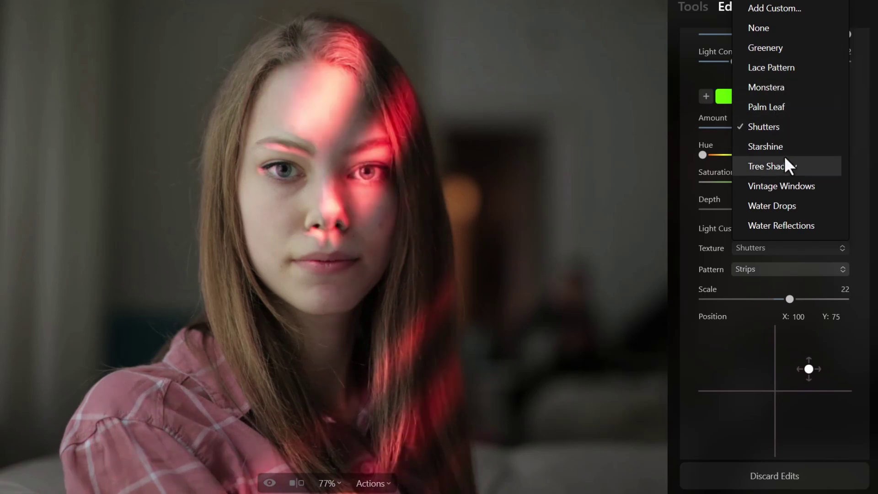
click(791, 191)
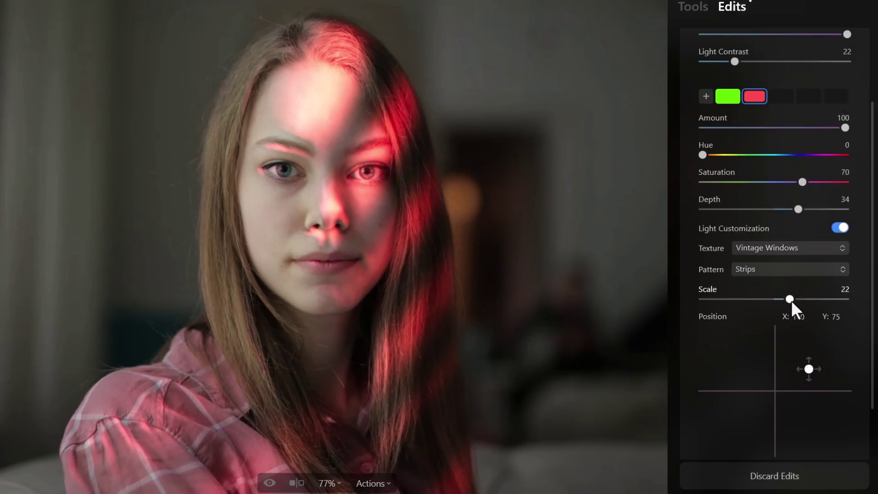
Step: Set the window-light Scale 14, Amount 20 and an orange Hue 29, adjusting saturation
mouse_move(790, 300)
mouse_down()
mouse_move(776, 300)
mouse_move(785, 300)
mouse_up()
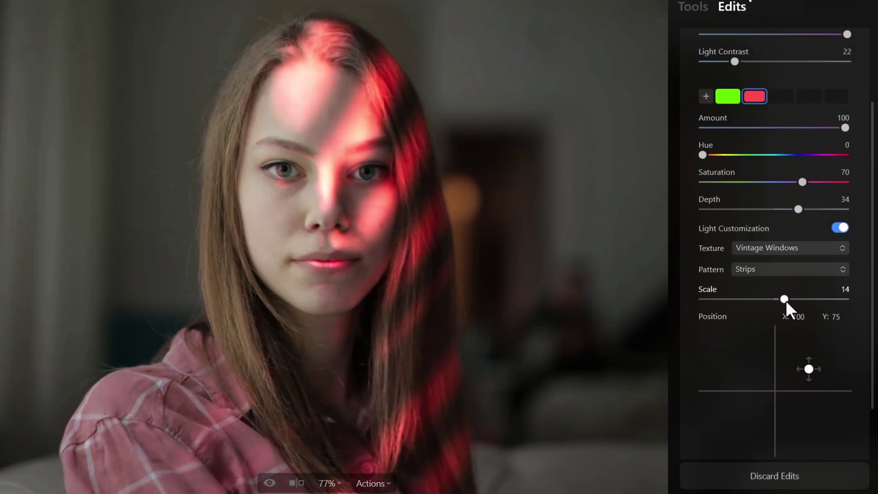
drag(849, 129, 732, 133)
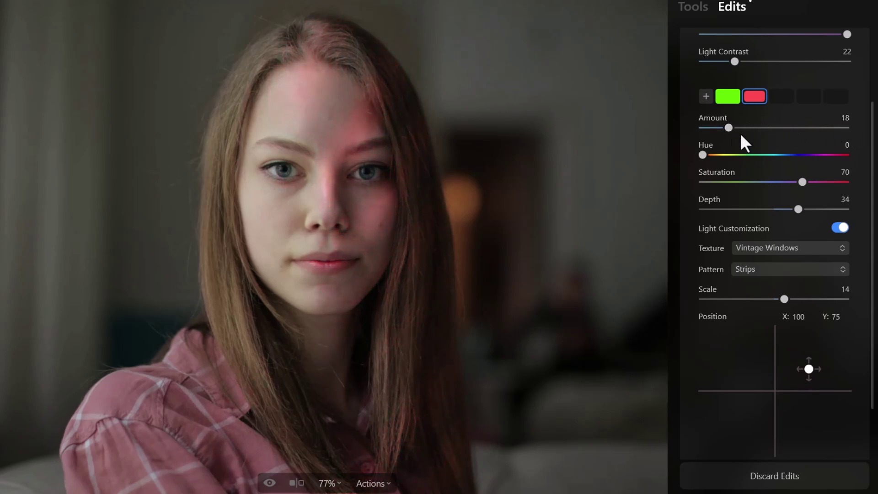
click(733, 127)
mouse_move(726, 154)
mouse_down()
mouse_move(792, 158)
mouse_move(716, 159)
mouse_up()
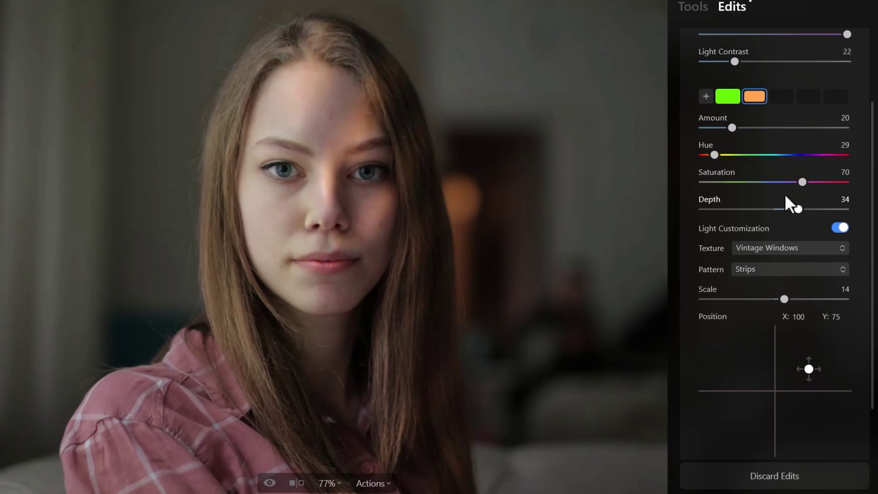
drag(803, 182, 758, 183)
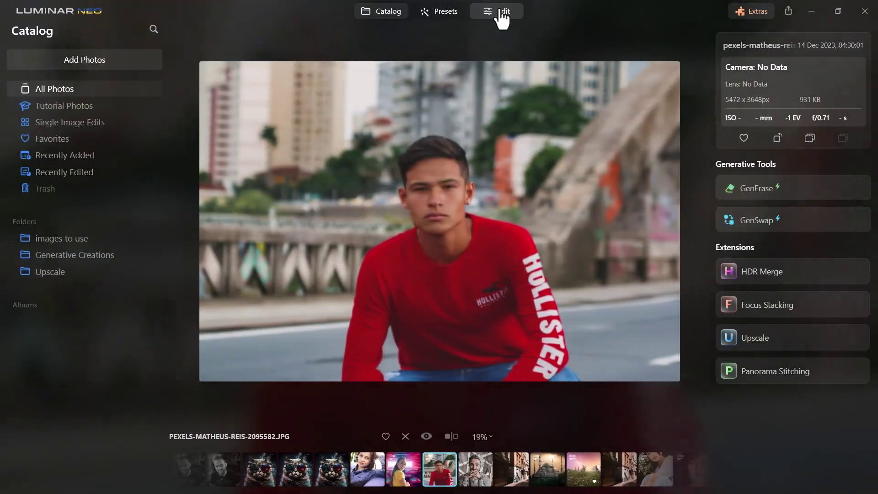
Step: Open the man's portrait and add a Flares overlay as a new layer
click(500, 12)
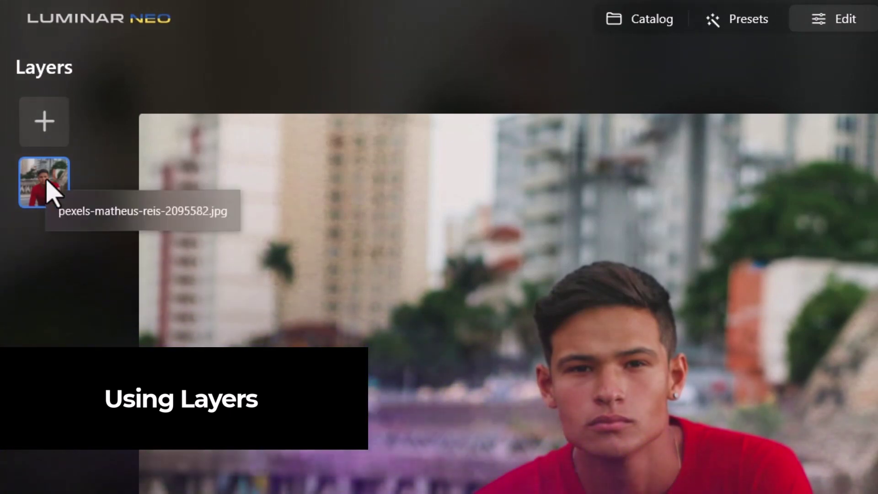
click(50, 118)
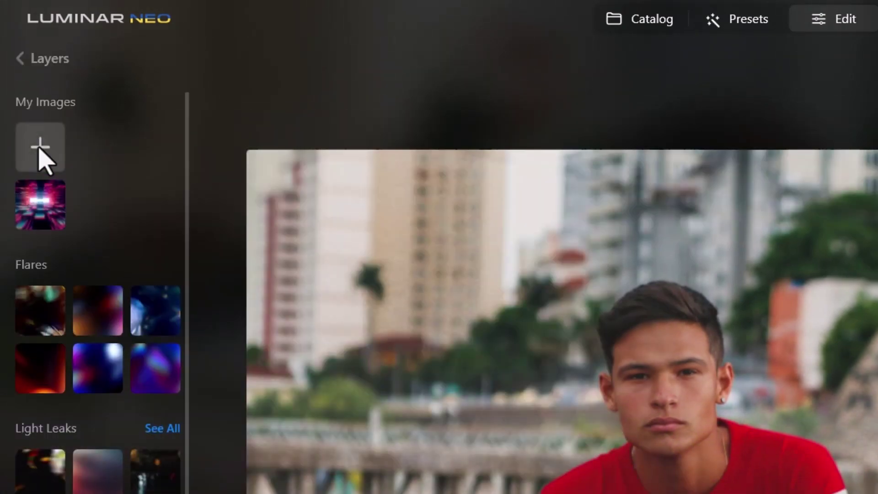
scroll(78, 361, down, 3)
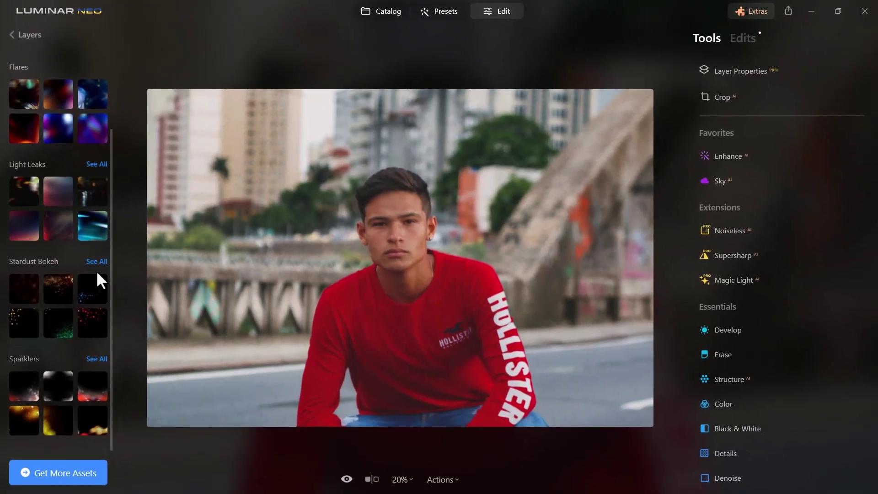
scroll(161, 375, up, 1)
scroll(96, 224, up, 1)
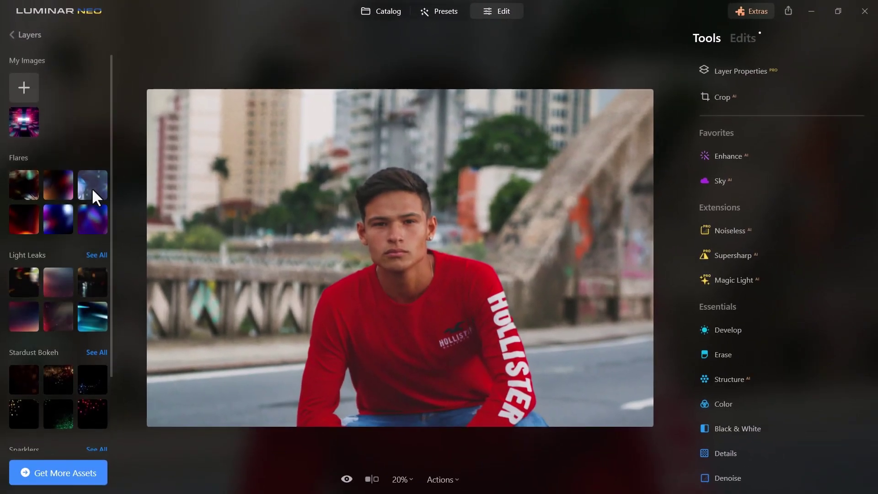
click(21, 187)
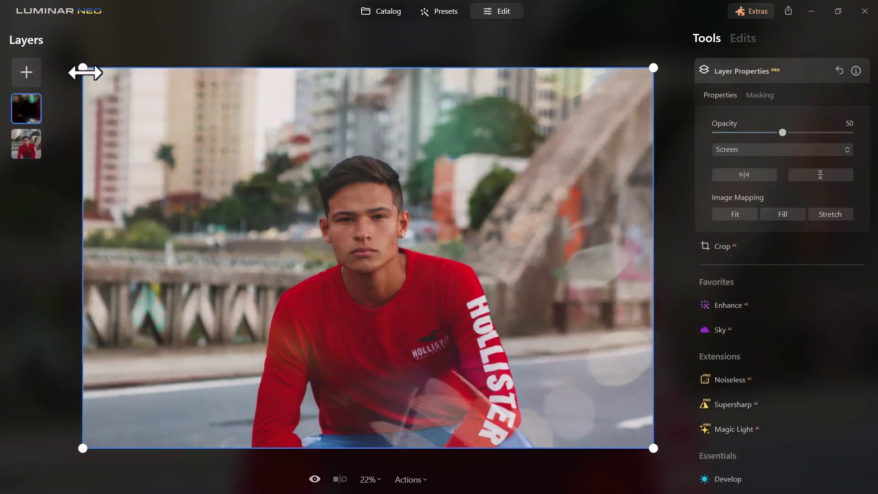
Step: Add the city skyline photo as a layer at 100 opacity, placed beneath the portrait
click(25, 75)
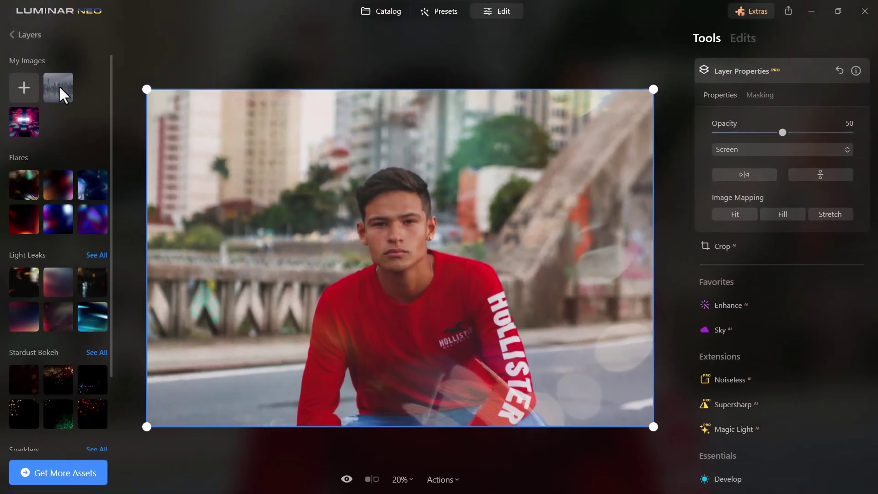
click(58, 85)
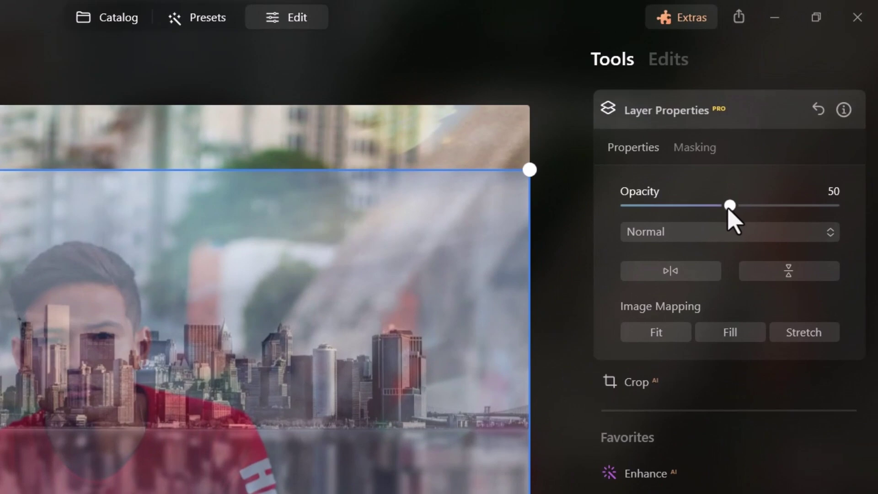
drag(730, 206, 839, 206)
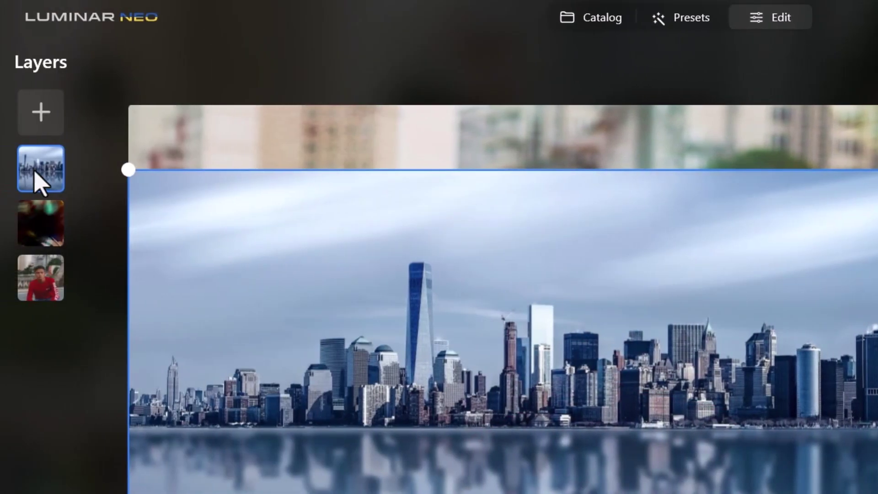
drag(0, 181, 0, 304)
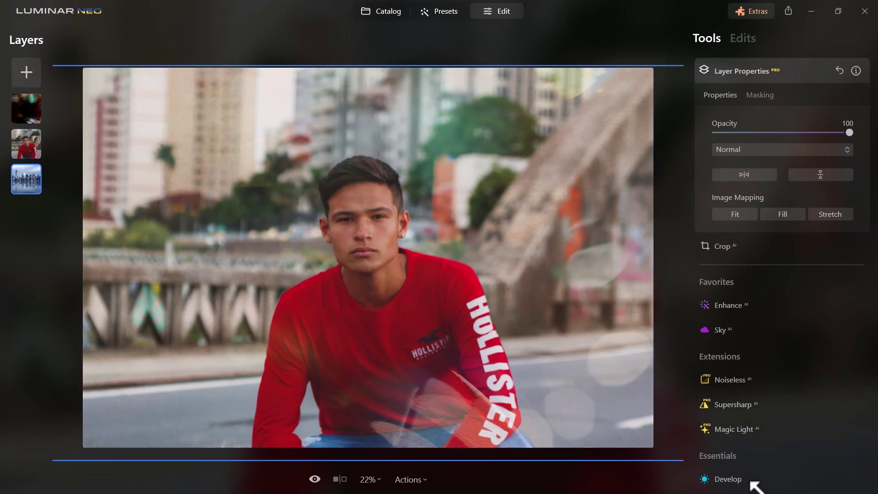
Step: Run Masking Background Removal on the boy's portrait layer, excluding the buildings, to cut him out
click(23, 145)
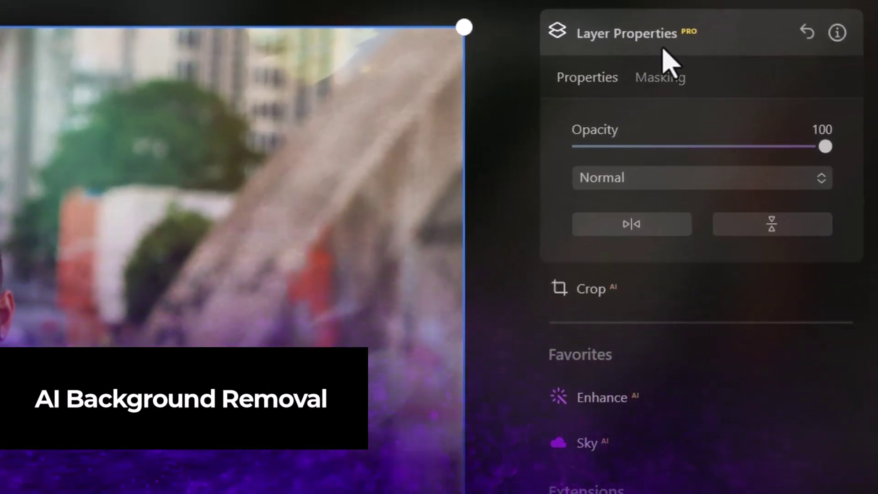
click(662, 82)
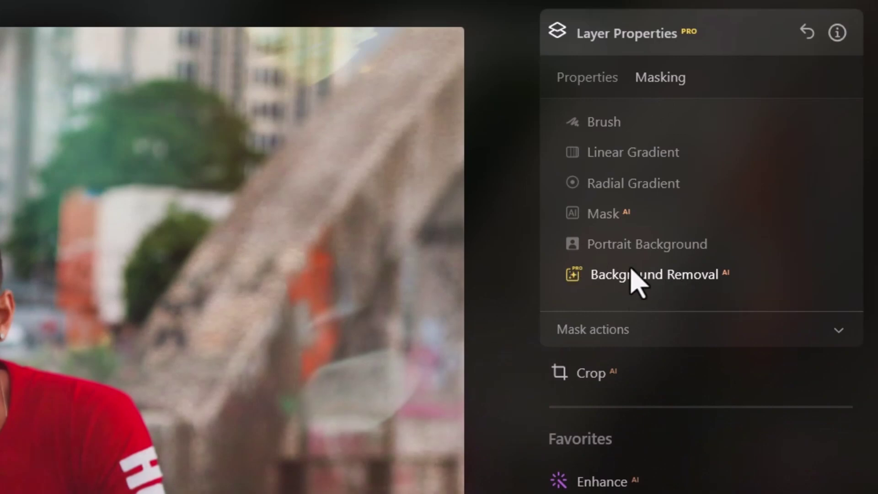
click(639, 276)
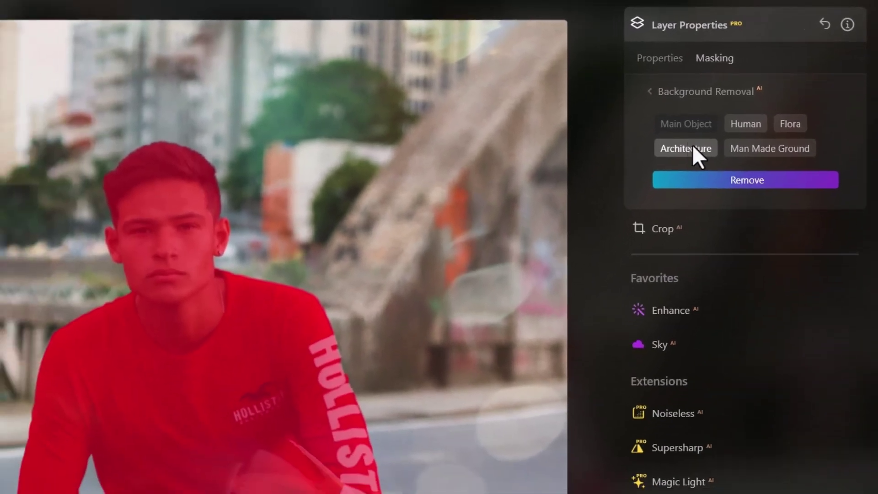
click(698, 153)
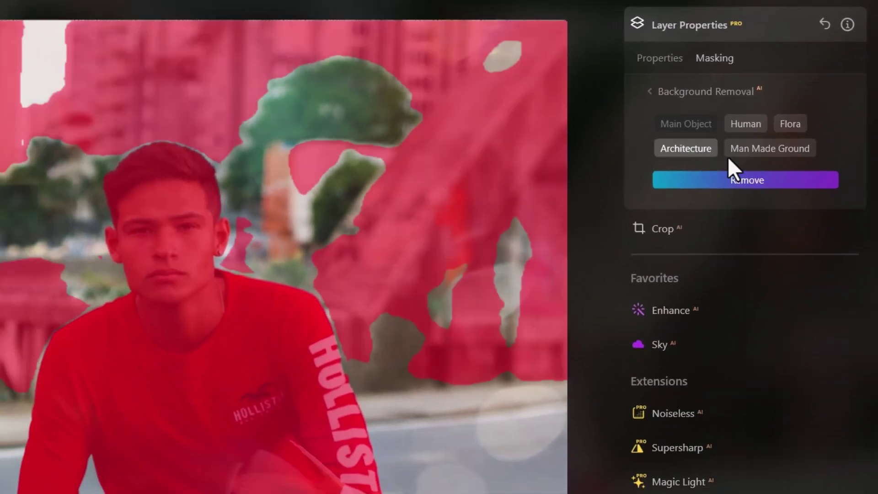
click(695, 149)
click(751, 149)
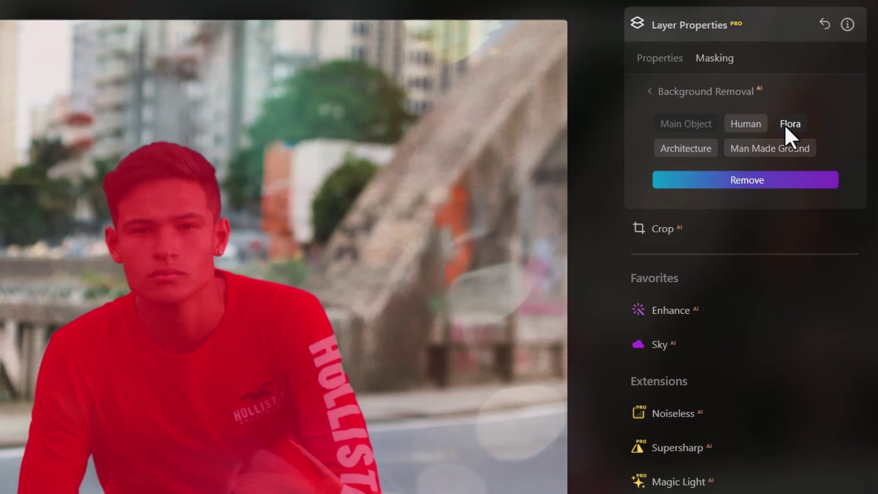
mouse_move(785, 125)
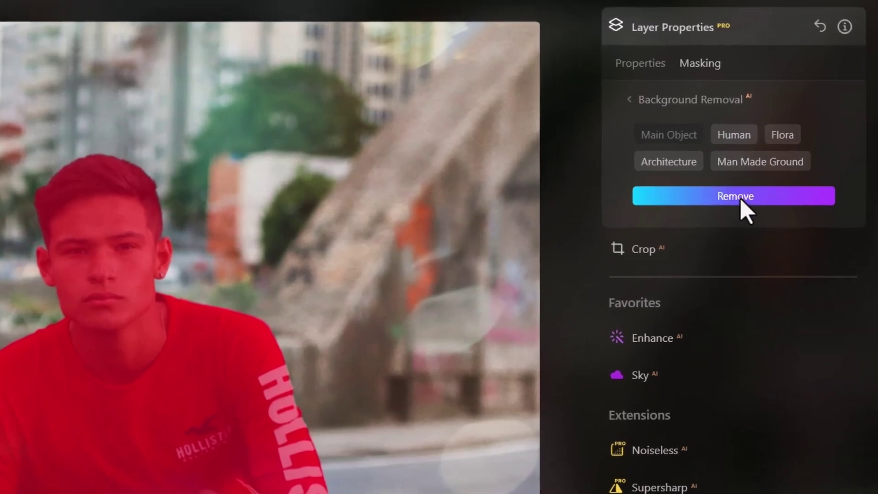
click(742, 198)
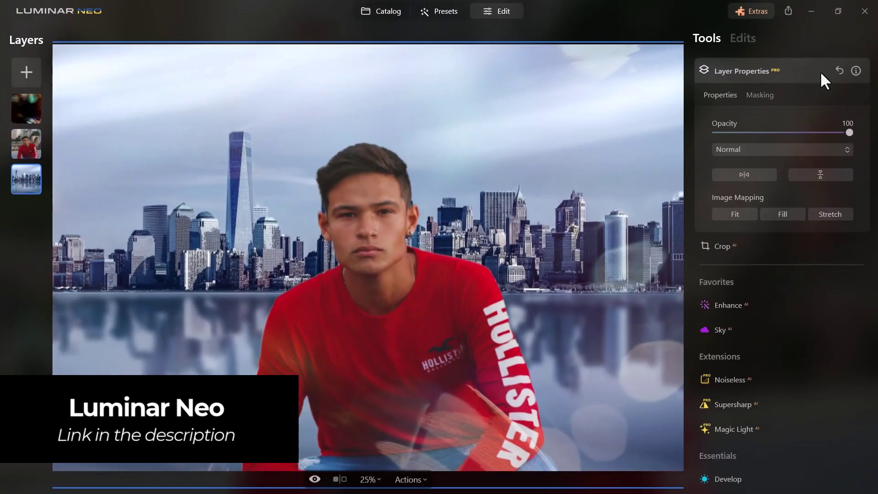
Step: Replace the city layer's sky with Sunset Clouds 2 at vertical position 17 and horizon 2
click(720, 384)
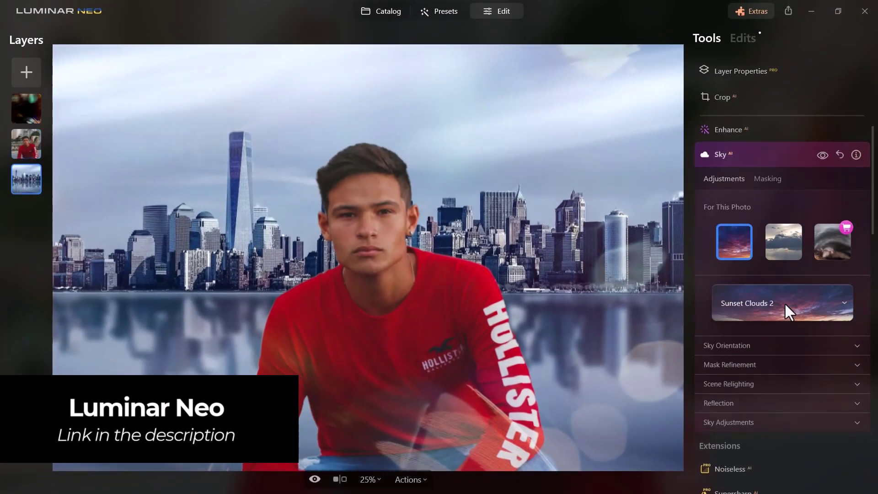
click(784, 303)
click(857, 345)
drag(783, 397, 781, 373)
scroll(772, 333, down, 5)
scroll(755, 343, up, 2)
click(731, 336)
scroll(734, 352, up, 4)
scroll(777, 365, down, 3)
click(760, 334)
scroll(763, 459, up, 3)
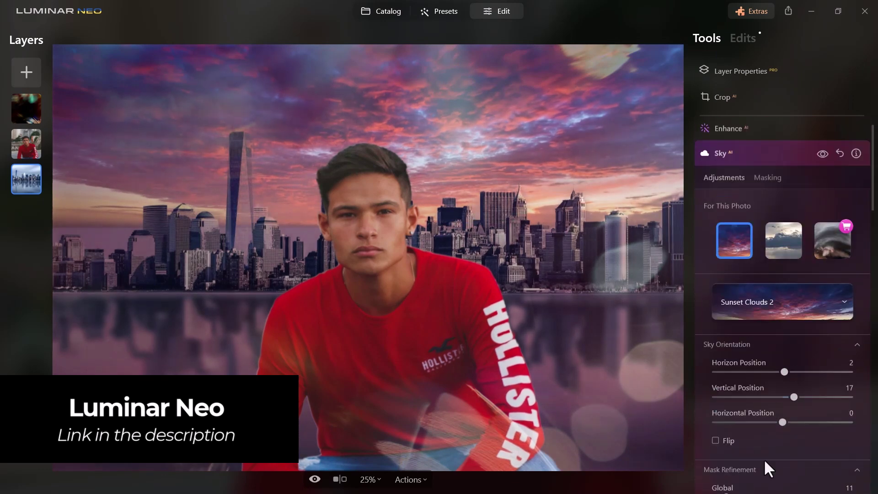
scroll(739, 424, down, 2)
scroll(754, 348, up, 2)
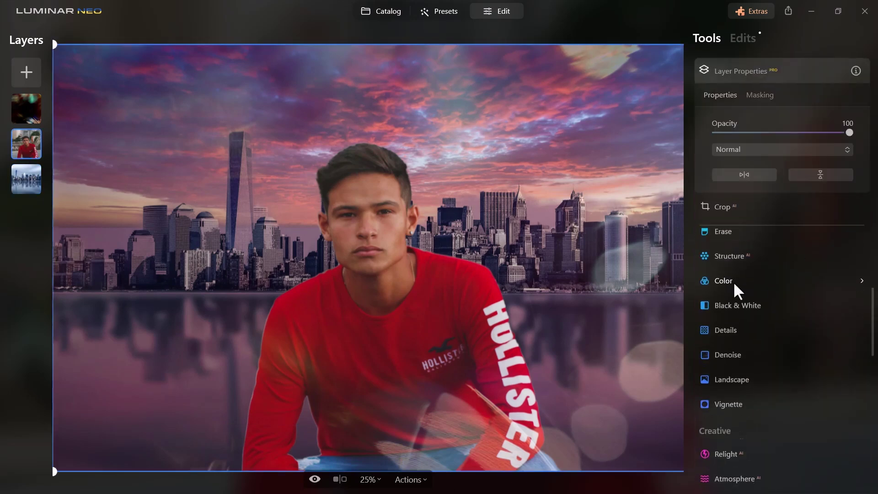
Step: Mute the boy's saturation and vibrance and cool his warmth in Color Harmony
click(734, 281)
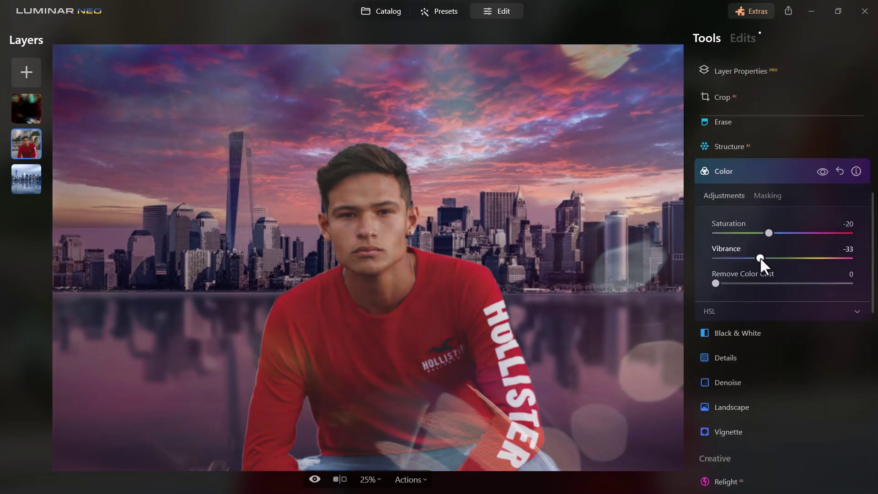
scroll(766, 297, down, 6)
click(775, 320)
drag(781, 288, 723, 303)
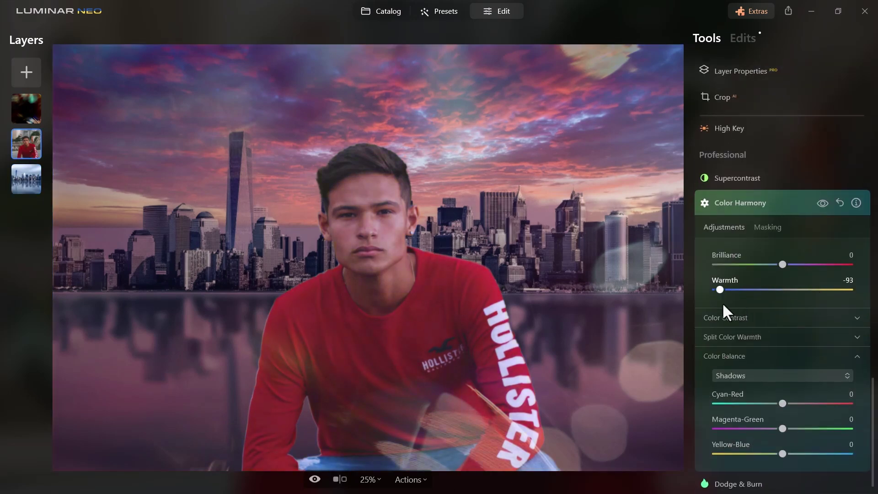
click(773, 318)
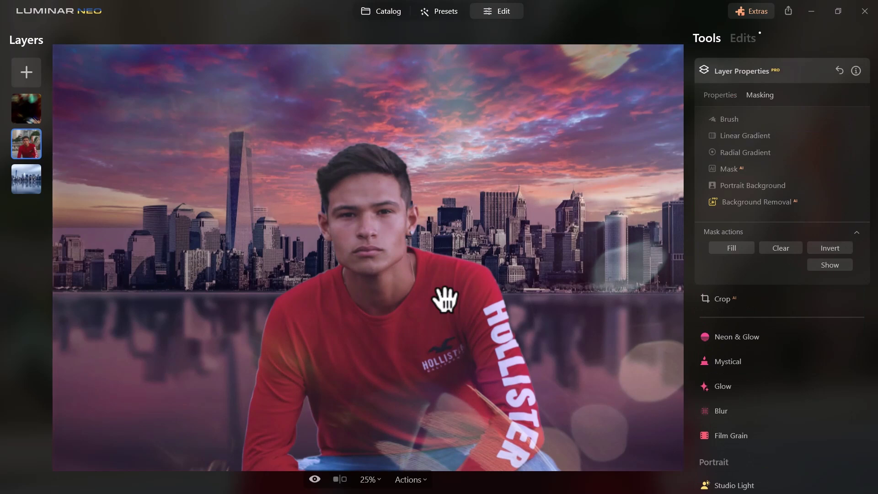
Step: Add a Light Leaks overlay as a new layer
click(26, 72)
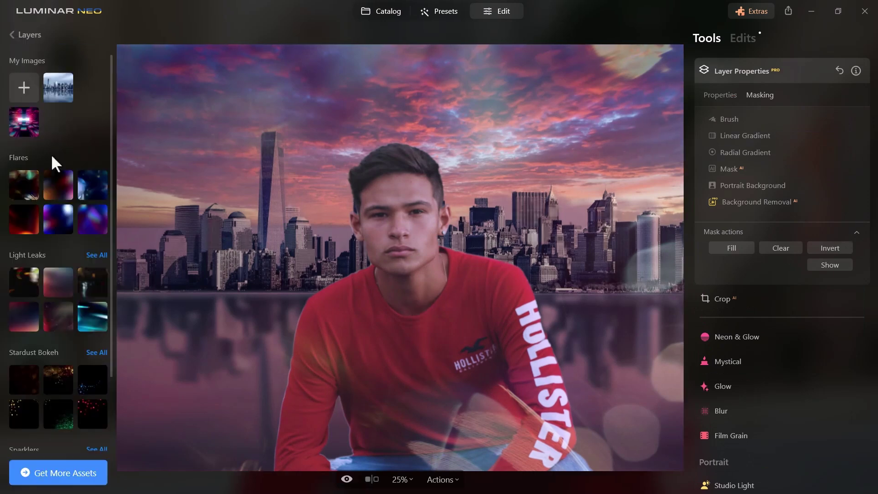
scroll(51, 162, down, 2)
click(102, 202)
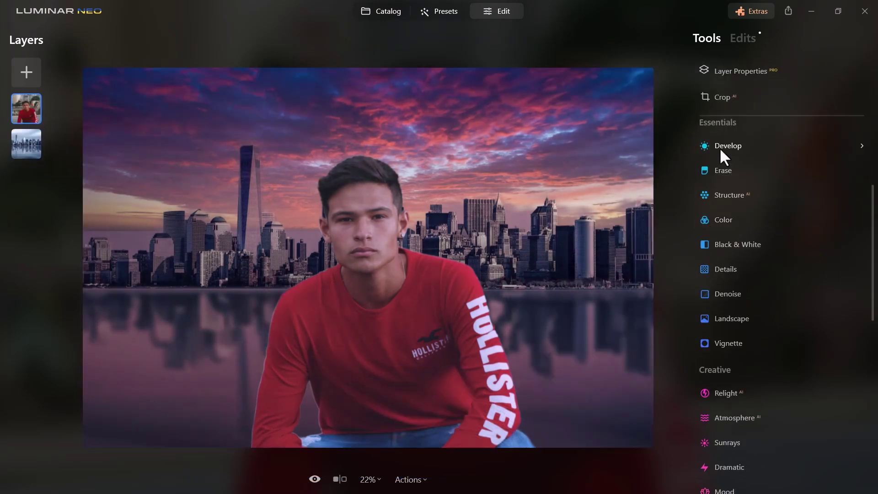
click(720, 147)
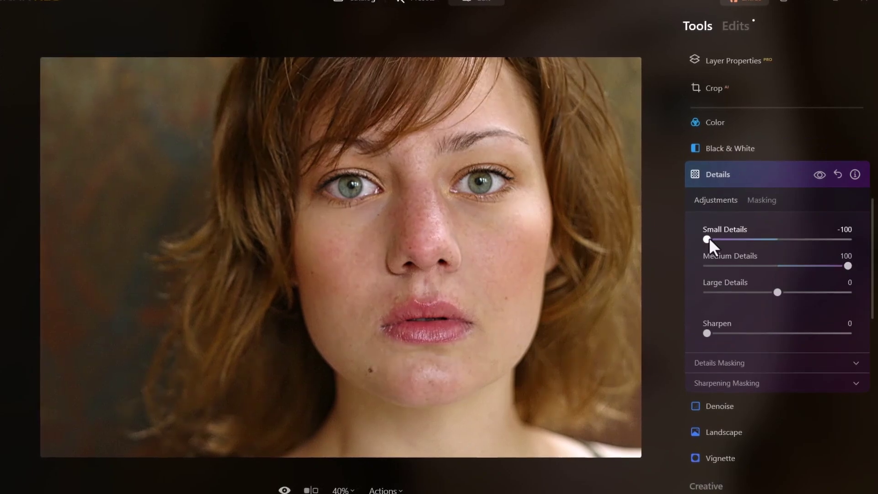
Step: Relight the portrait, brightening the foreground, lifting the background and reducing depth
click(721, 225)
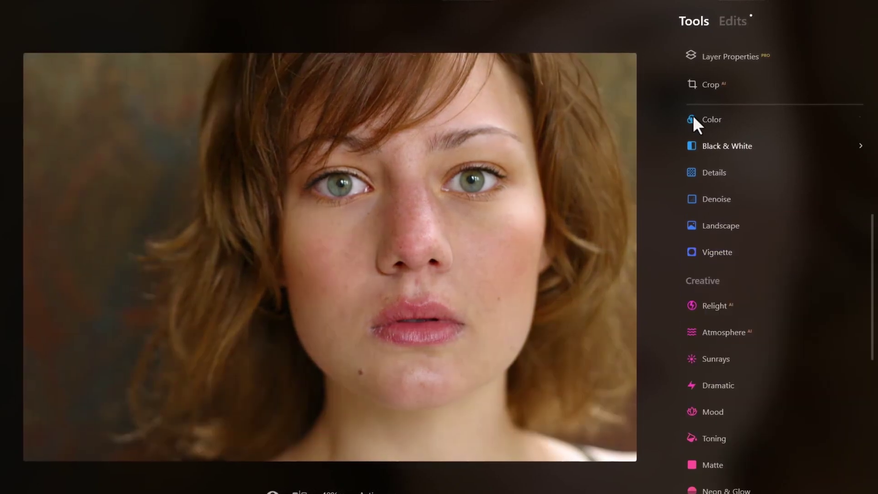
scroll(707, 137, down, 3)
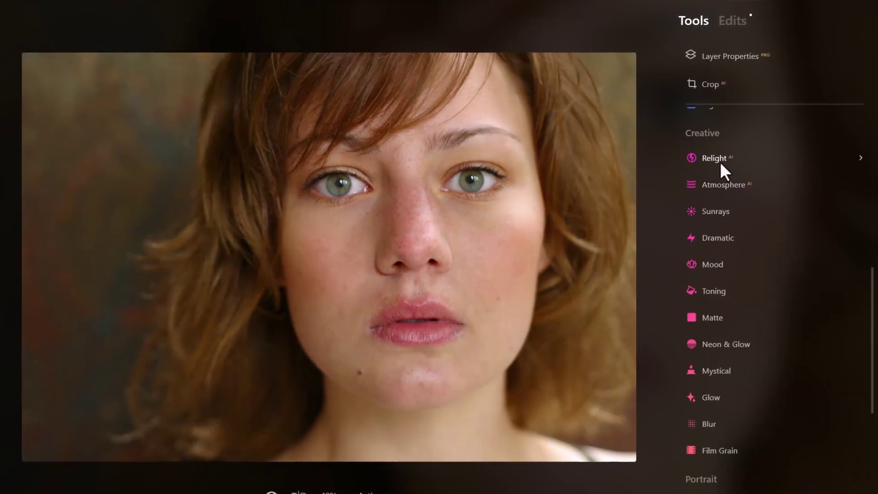
click(715, 160)
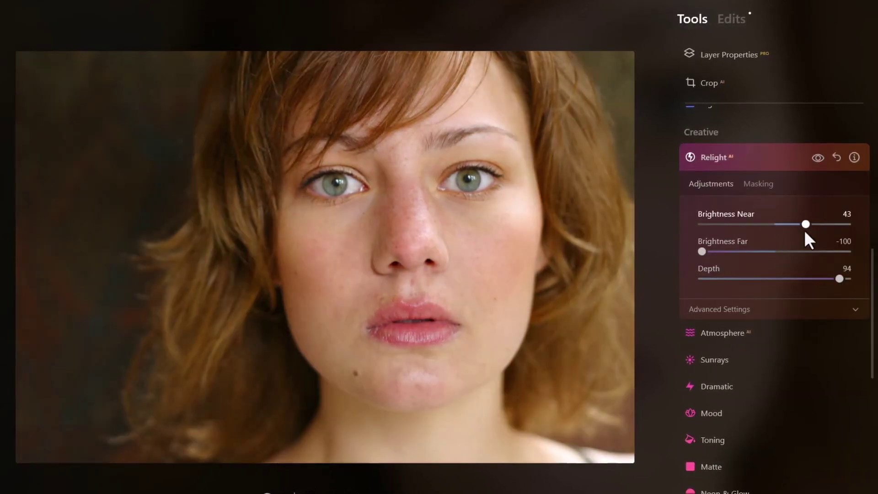
drag(702, 252, 770, 259)
drag(770, 258, 751, 252)
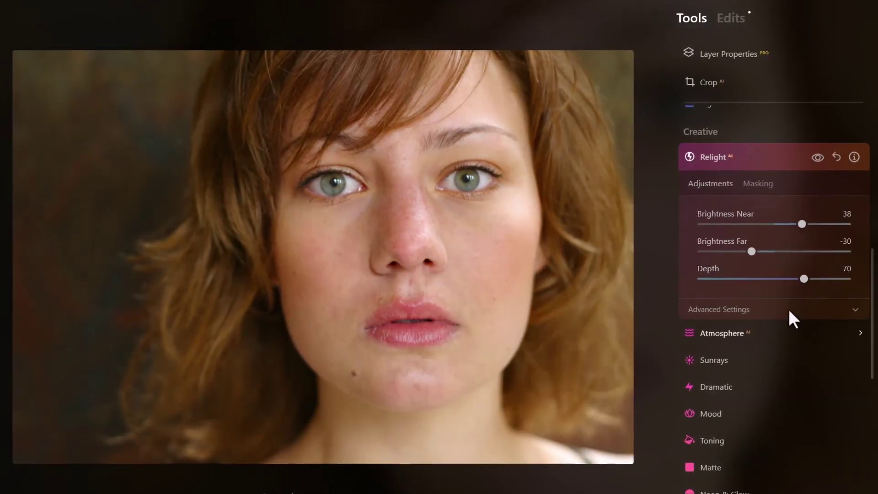
click(816, 161)
Step: Apply Dramatic at amount 95 with brightness -23
scroll(754, 206, down, 5)
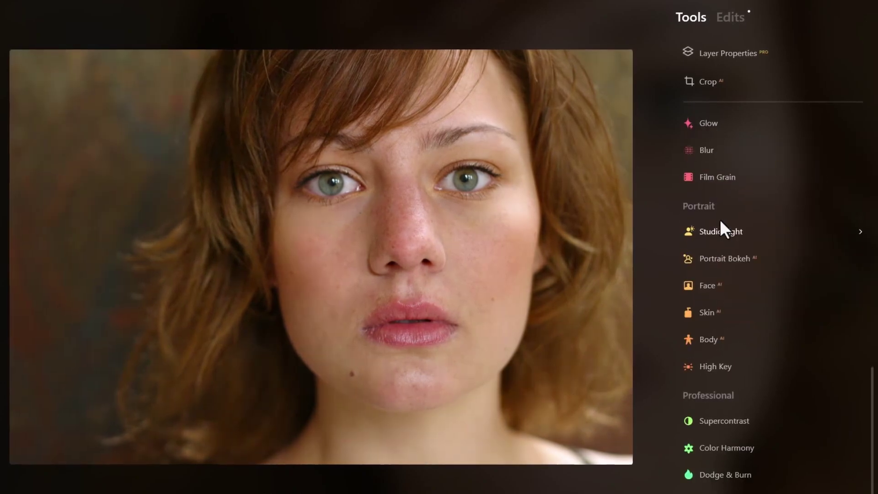
click(721, 229)
scroll(768, 254, up, 8)
click(715, 336)
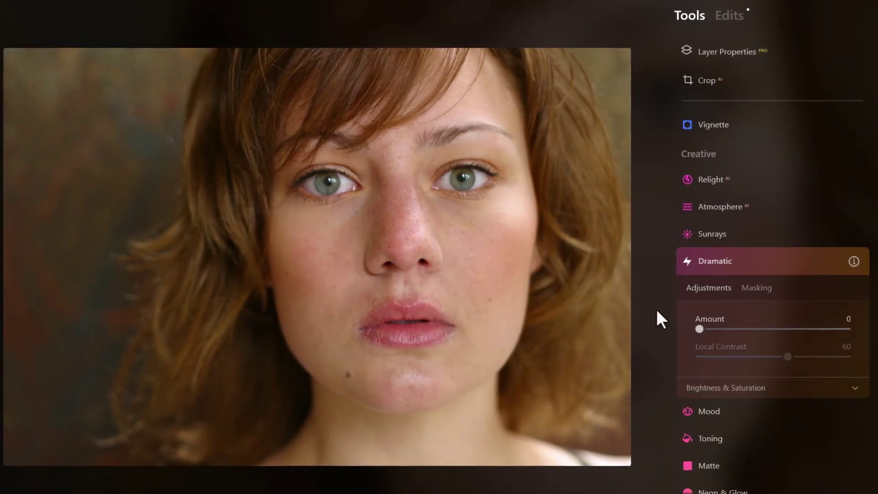
drag(700, 328, 841, 329)
drag(788, 357, 844, 369)
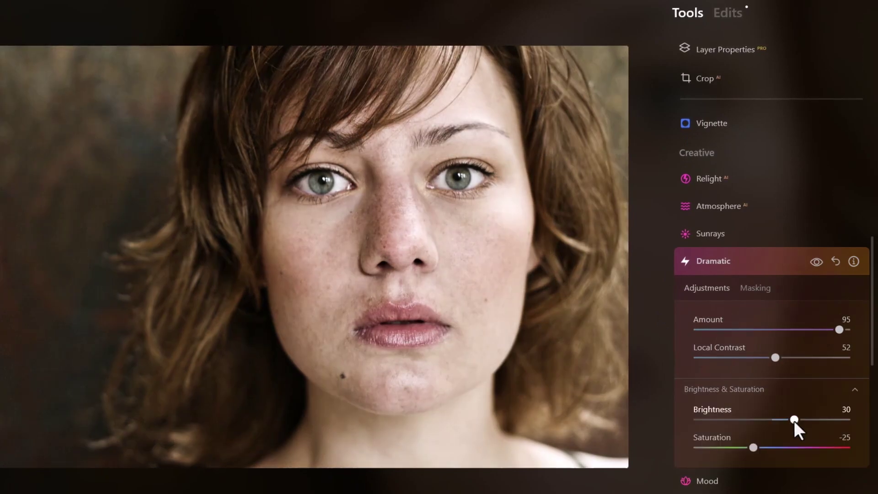
drag(794, 420, 754, 420)
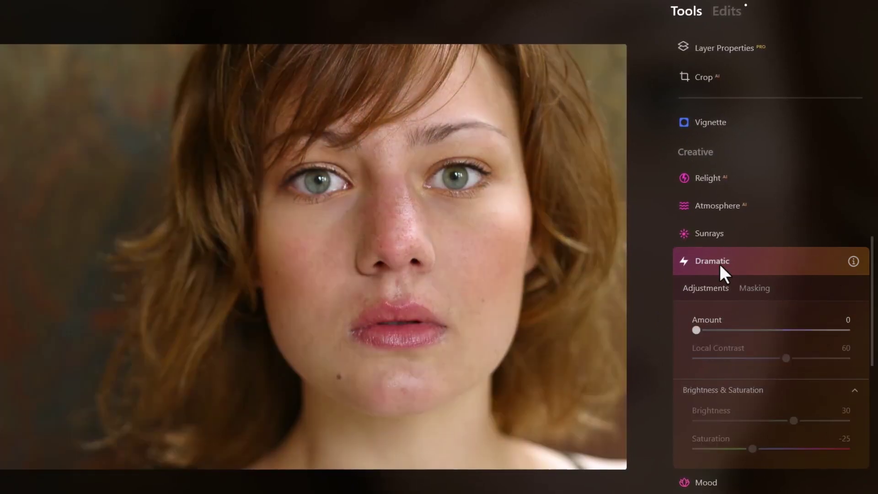
Step: Try the San Diego, 1990 and a Portrait Toning LUT in Mood
click(707, 482)
click(722, 350)
mouse_move(739, 424)
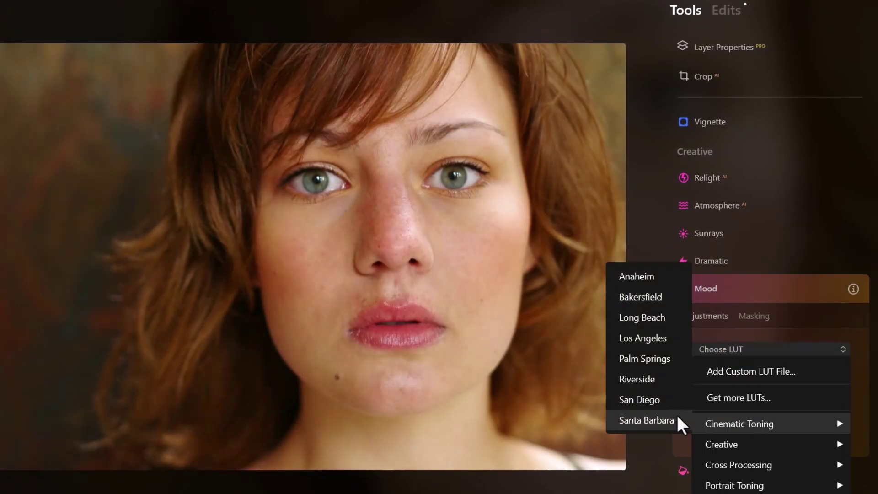
click(639, 400)
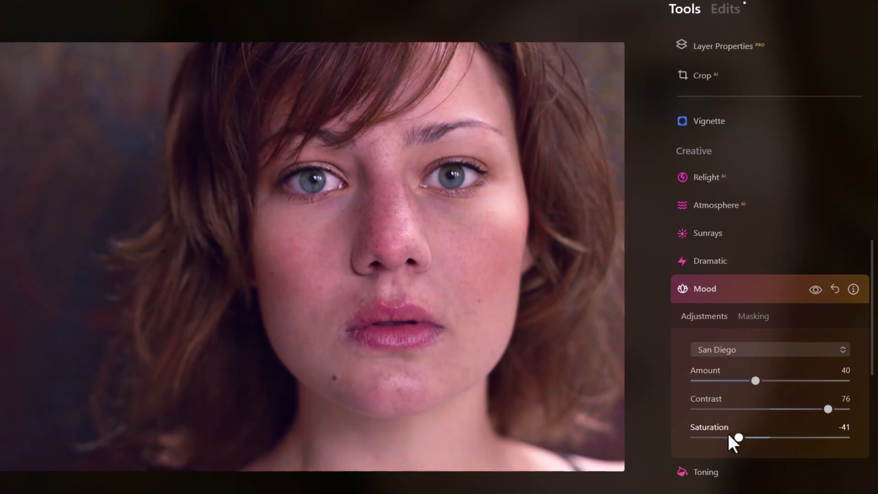
click(721, 350)
mouse_move(720, 446)
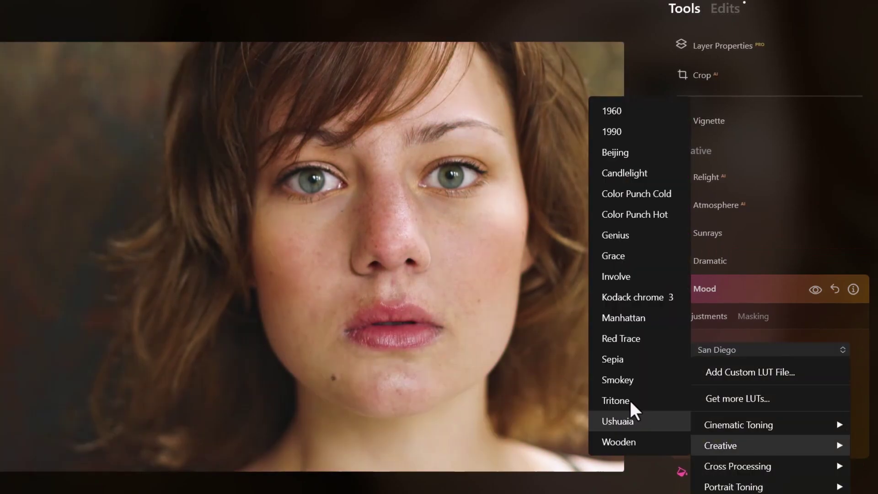
click(612, 131)
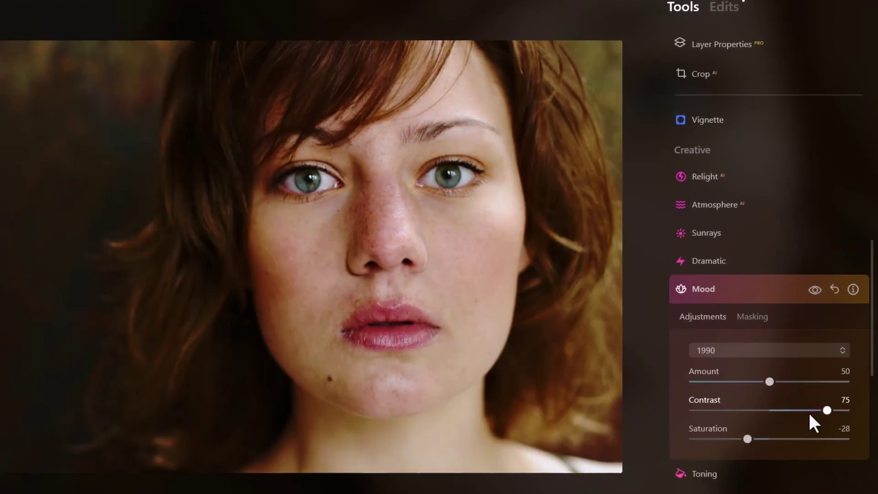
click(777, 350)
click(792, 351)
click(792, 351)
mouse_move(740, 487)
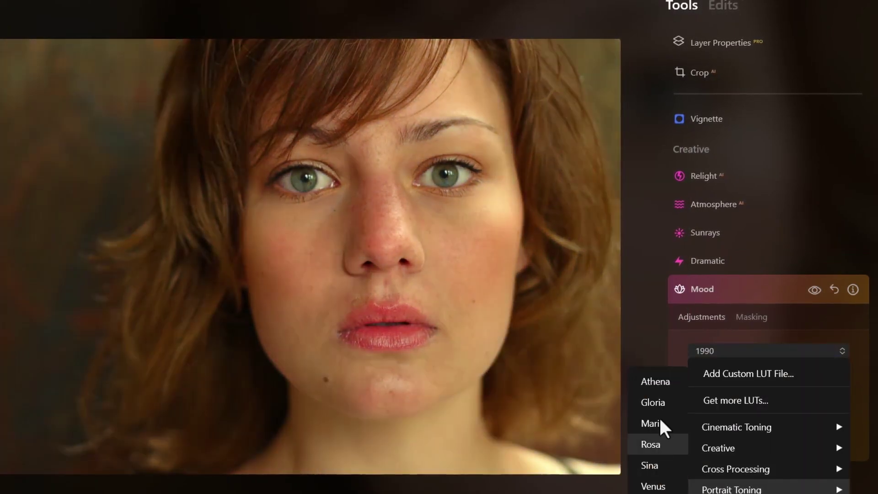
click(660, 418)
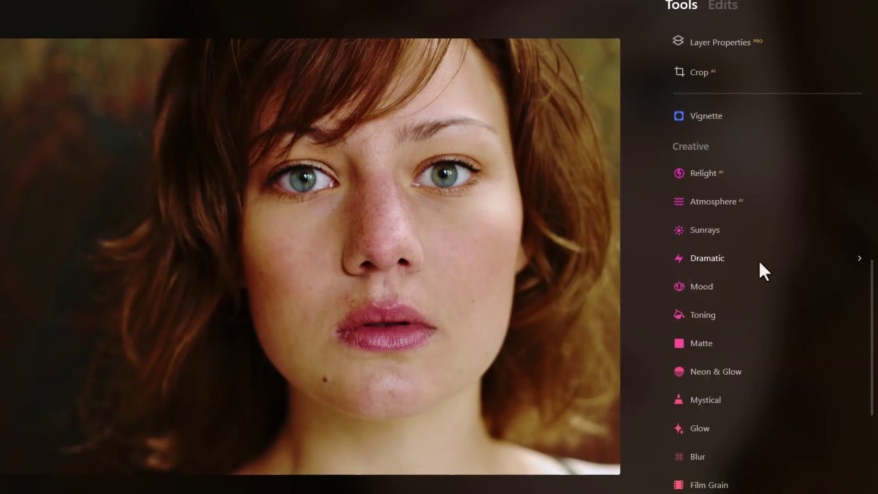
Step: Preview Matte, then raise the High Key amount to brighten the portrait
click(761, 287)
click(732, 7)
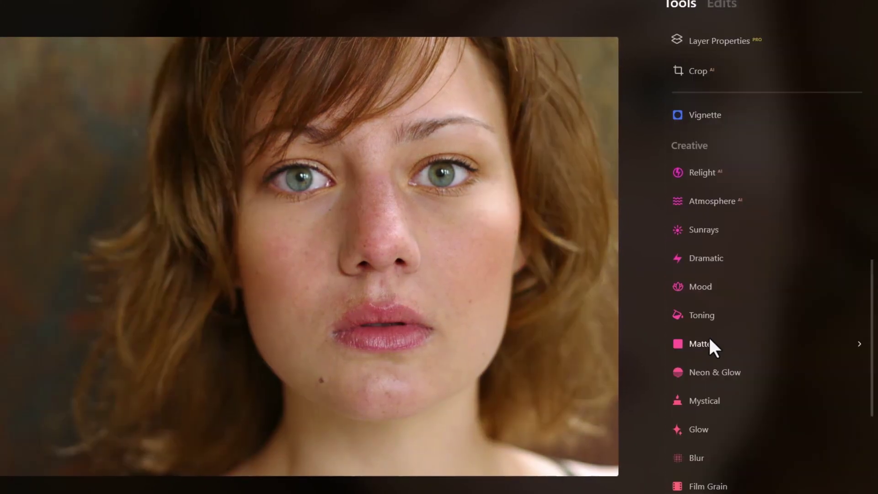
click(699, 344)
click(800, 314)
scroll(718, 380, down, 2)
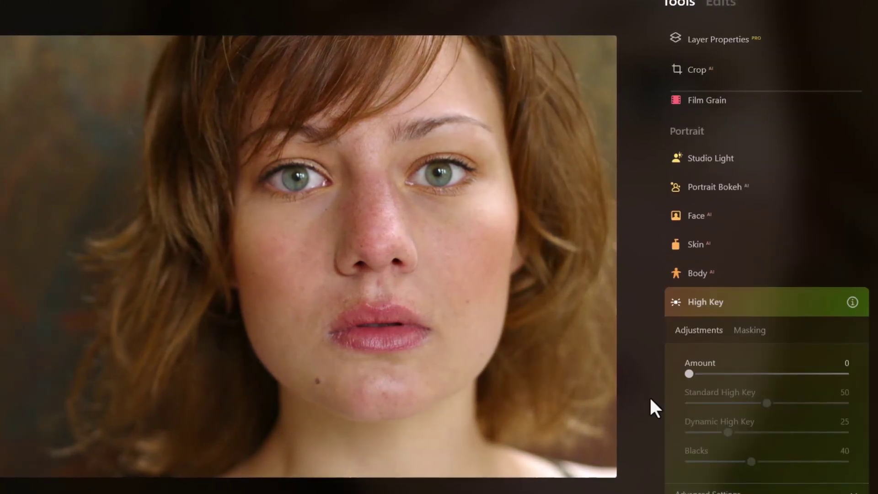
drag(689, 373, 828, 374)
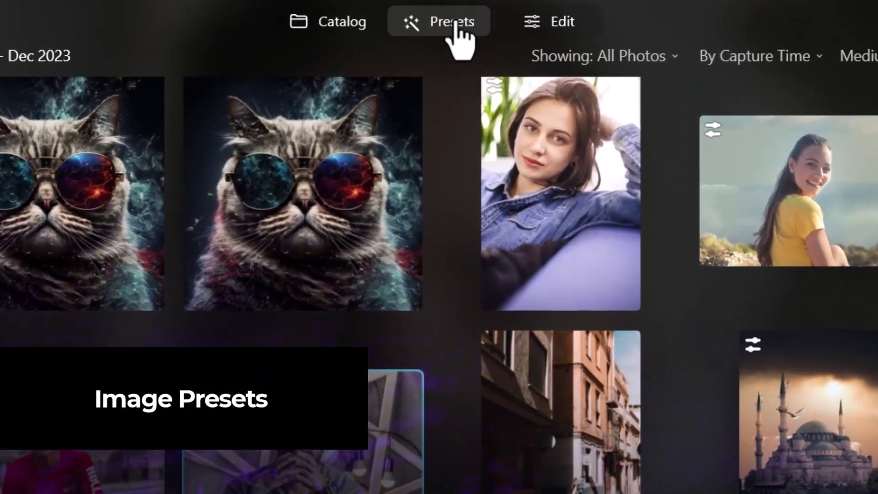
Step: Try Experimental presets: Burned Film, Celebrate, Cold Frame, Color Ramp, Glow and Feather Light
click(456, 24)
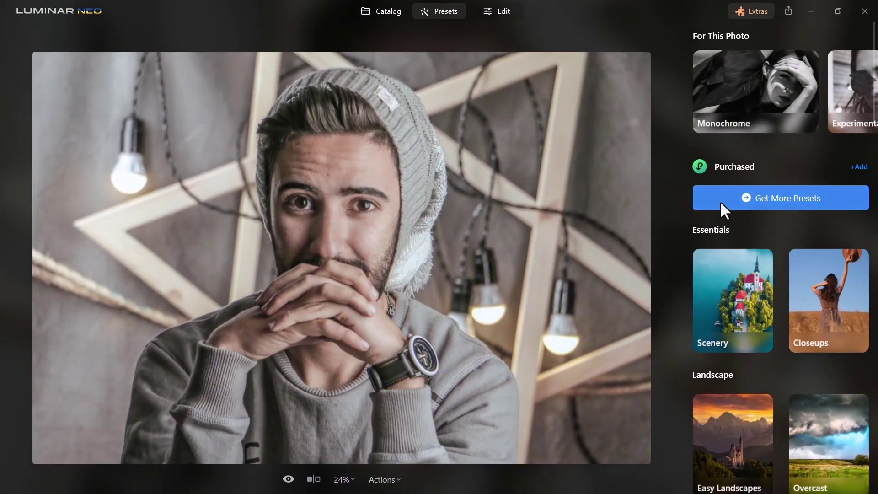
scroll(714, 283, down, 3)
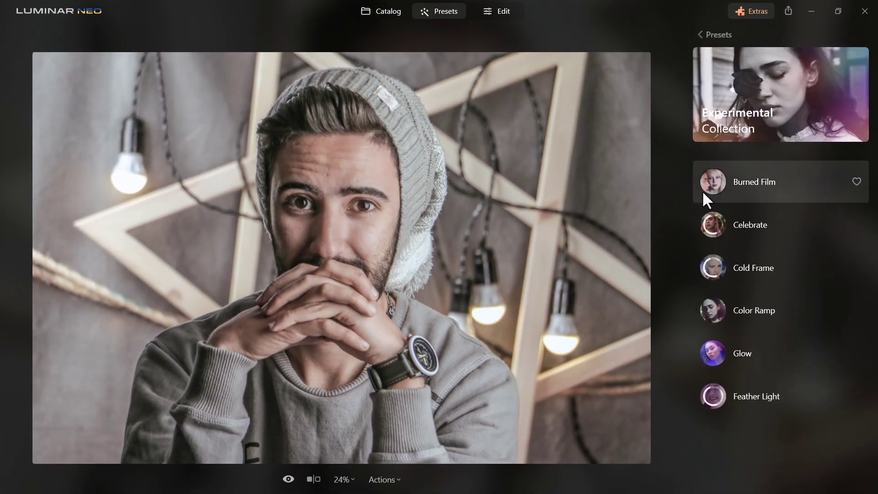
click(703, 192)
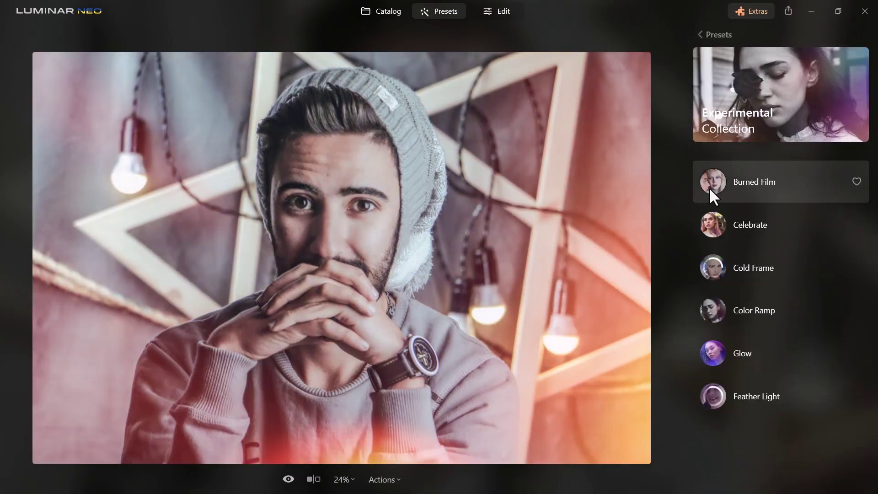
click(727, 241)
click(726, 273)
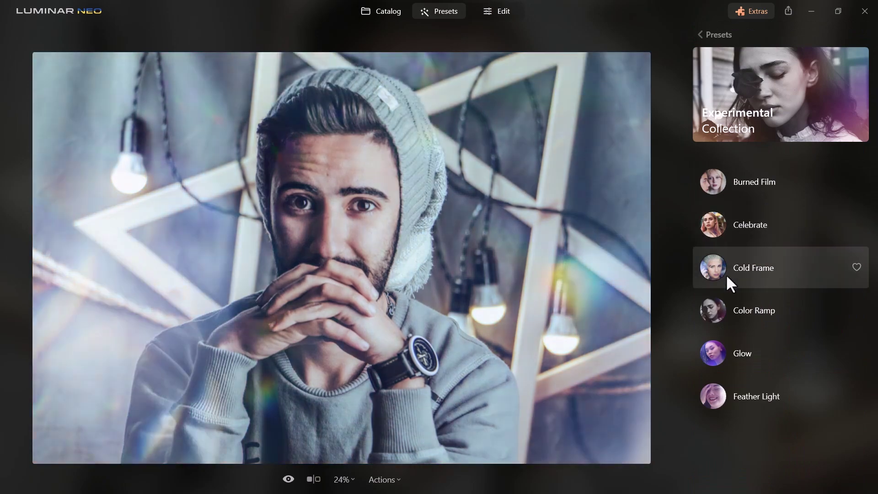
click(726, 324)
click(727, 353)
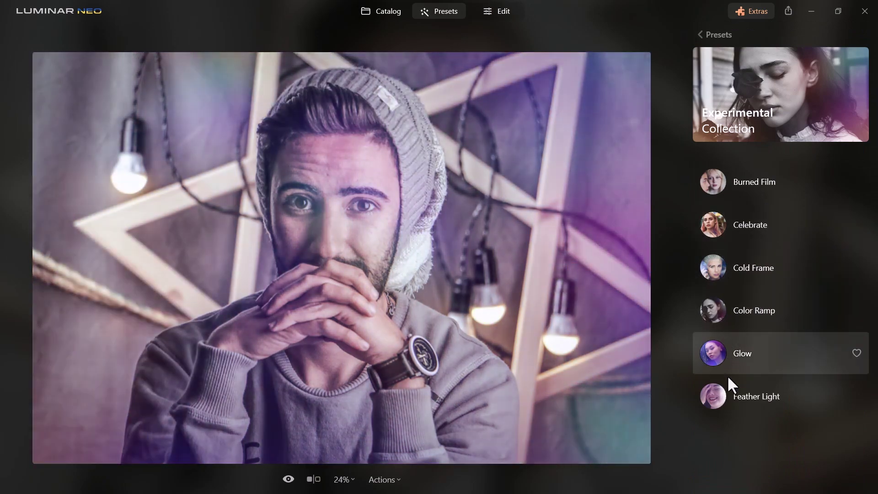
click(727, 393)
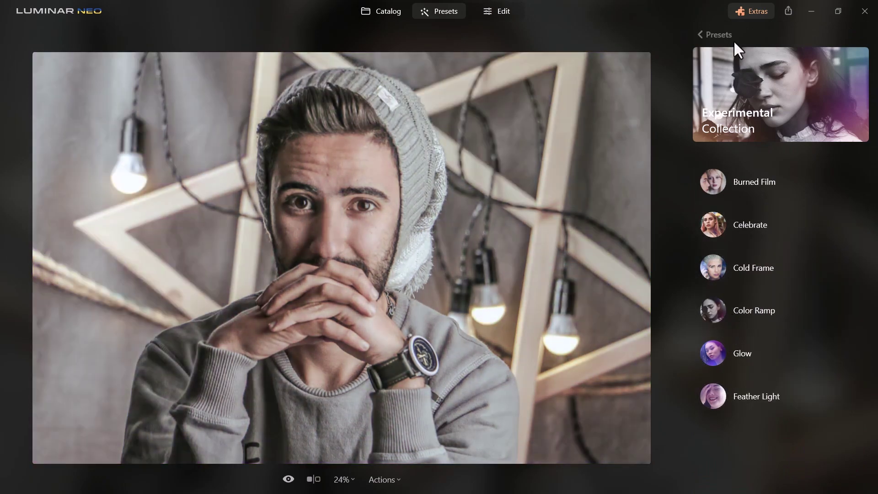
Step: Try the Filmatic Collection presets Matte Noir and Comfort Mood
click(734, 40)
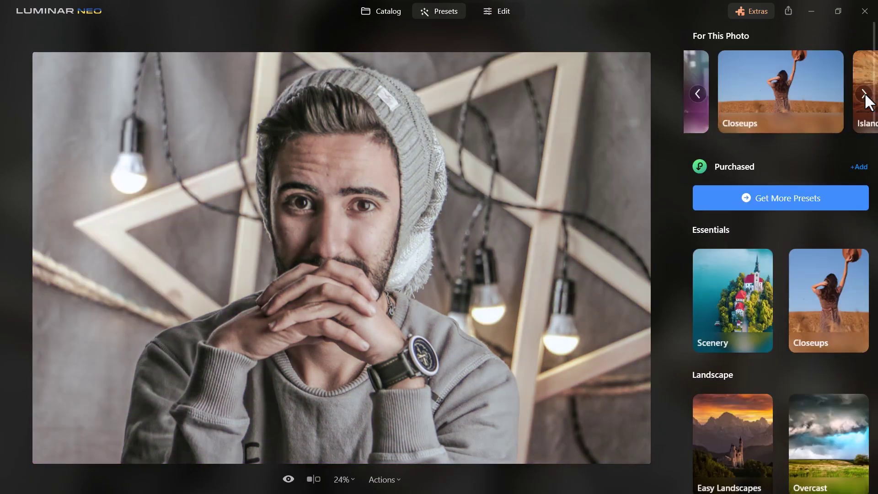
click(841, 90)
click(721, 178)
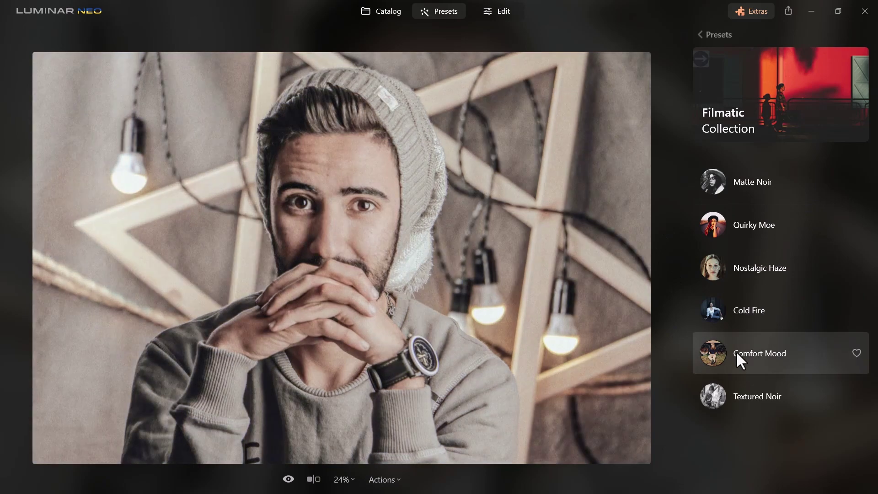
click(741, 358)
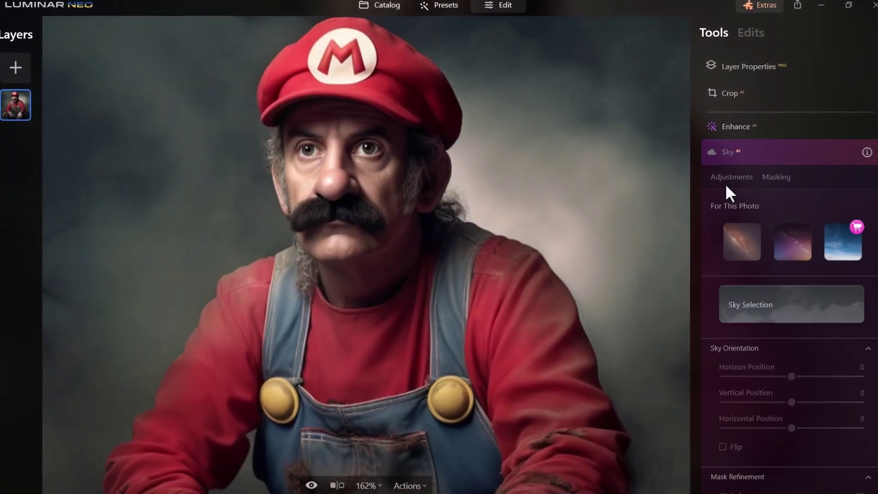
Step: Replace the sky with Sunset 3 from the Sunset category in Sky AI
click(778, 304)
click(795, 338)
click(784, 284)
click(850, 373)
scroll(715, 198, down, 2)
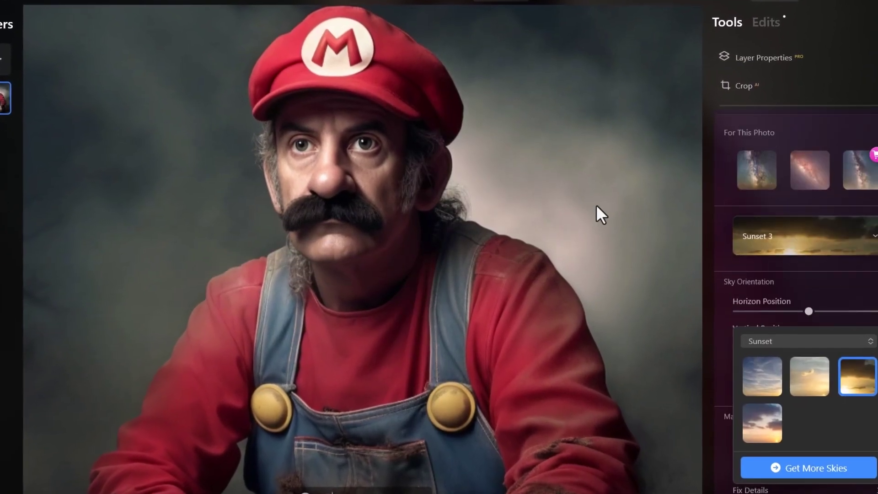
click(596, 204)
scroll(798, 261, up, 5)
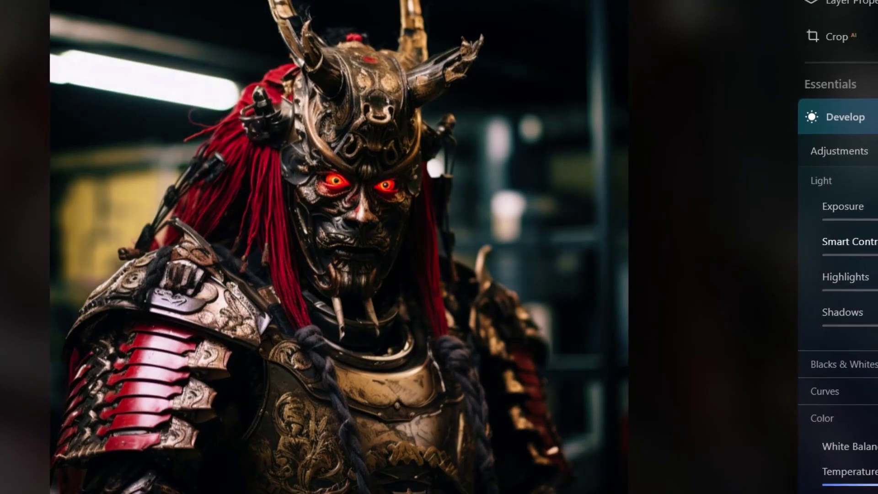
Step: Adjust the Magic Light brush size and raise Medium Details to 100
scroll(855, 213, down, 5)
scroll(828, 275, down, 4)
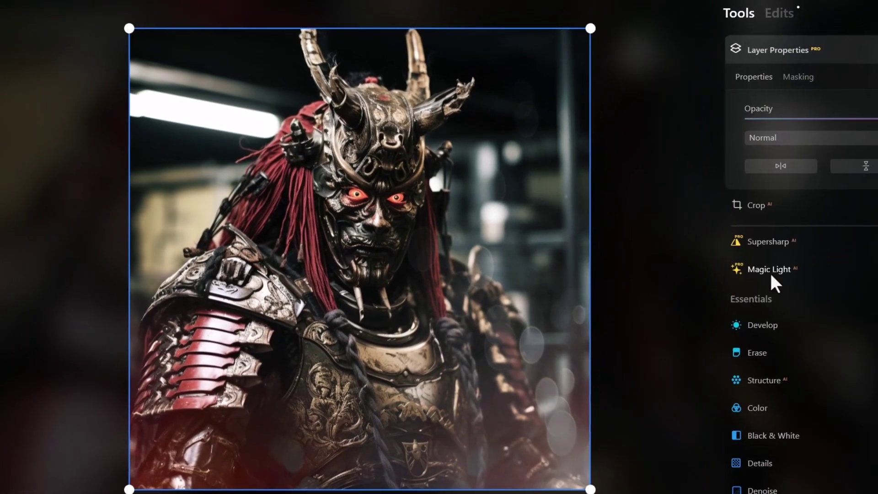
click(770, 280)
scroll(793, 231, down, 3)
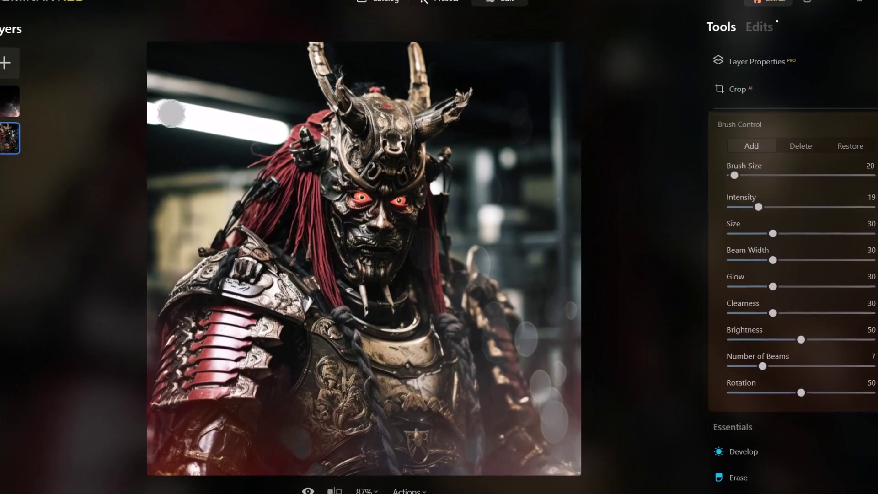
drag(734, 175, 750, 172)
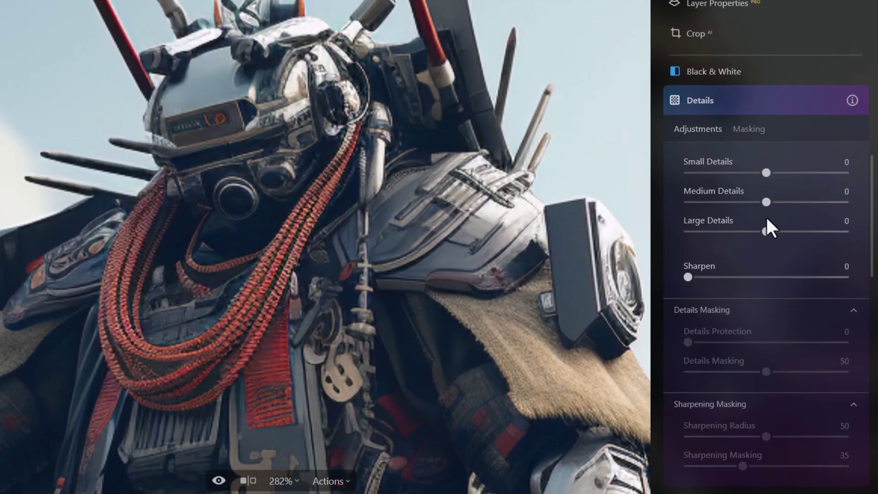
drag(765, 215, 850, 209)
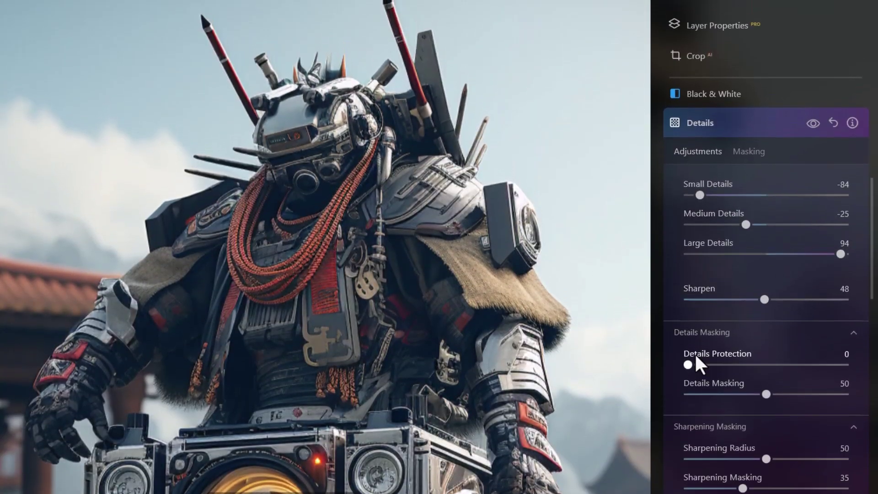
scroll(685, 274, up, 5)
Step: Replace the next image's sky with the golden Sunset 3 sky
click(684, 141)
click(809, 316)
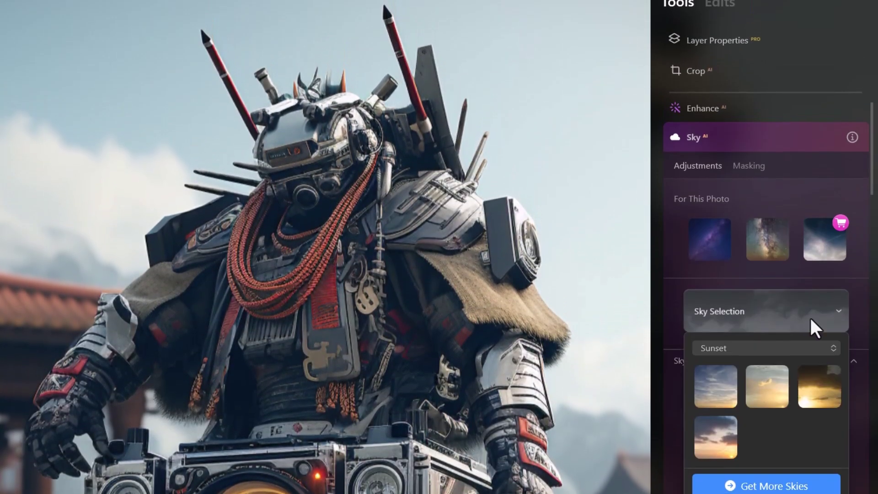
click(819, 386)
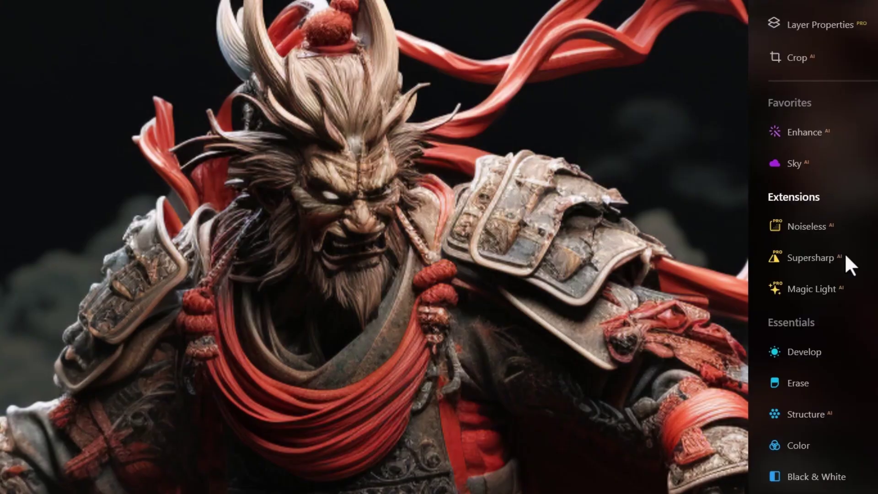
scroll(844, 253, down, 5)
Step: Apply High Key and Mystical with lower shadows, shifting hues toward magenta and green
click(809, 392)
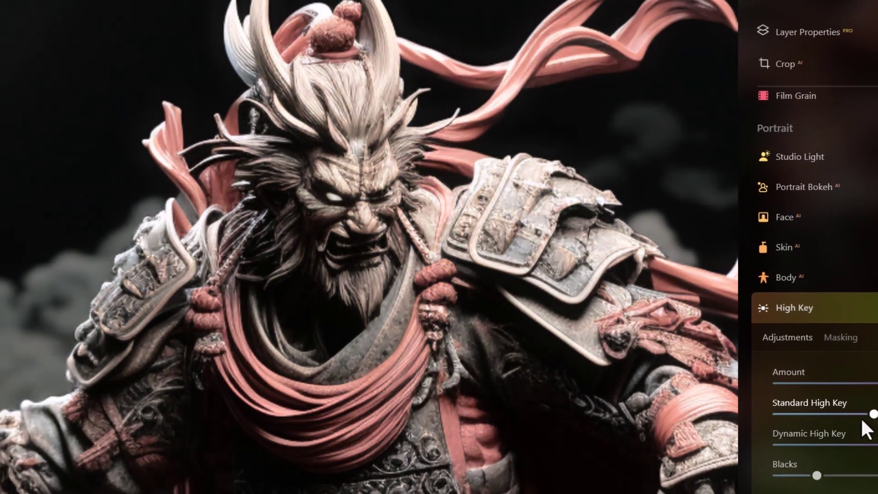
scroll(832, 343, up, 5)
click(796, 259)
click(789, 303)
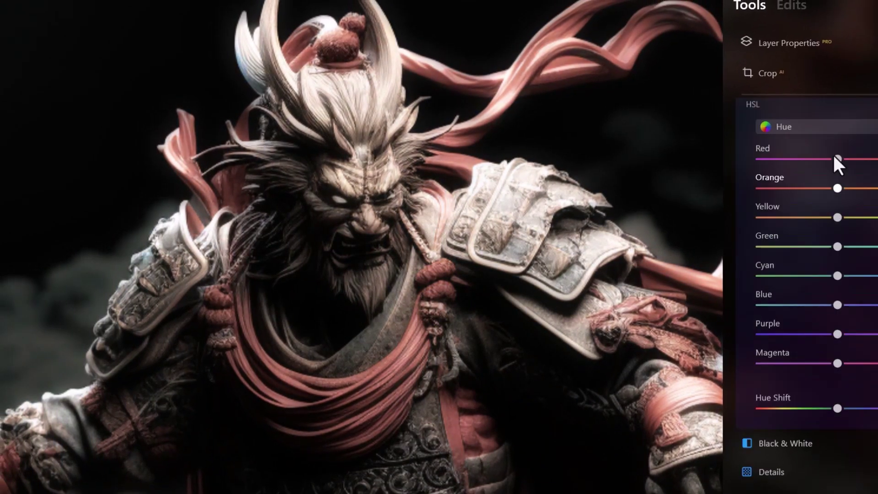
drag(835, 156, 781, 158)
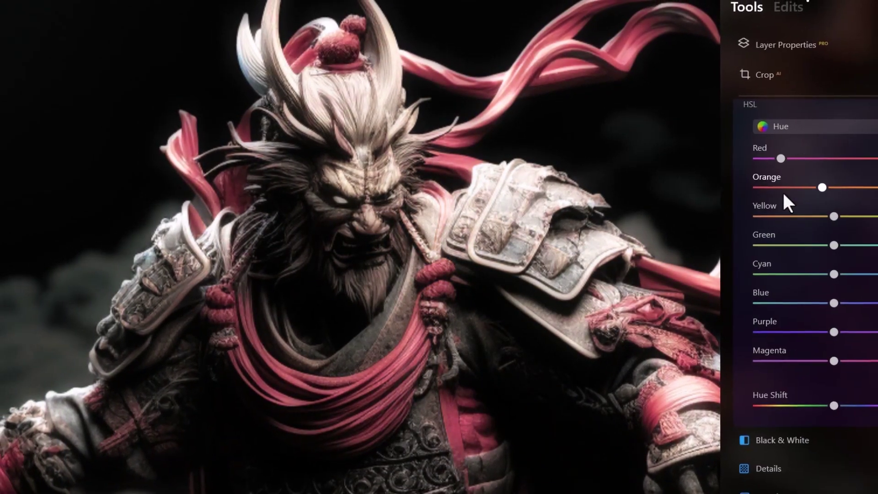
drag(826, 405, 865, 404)
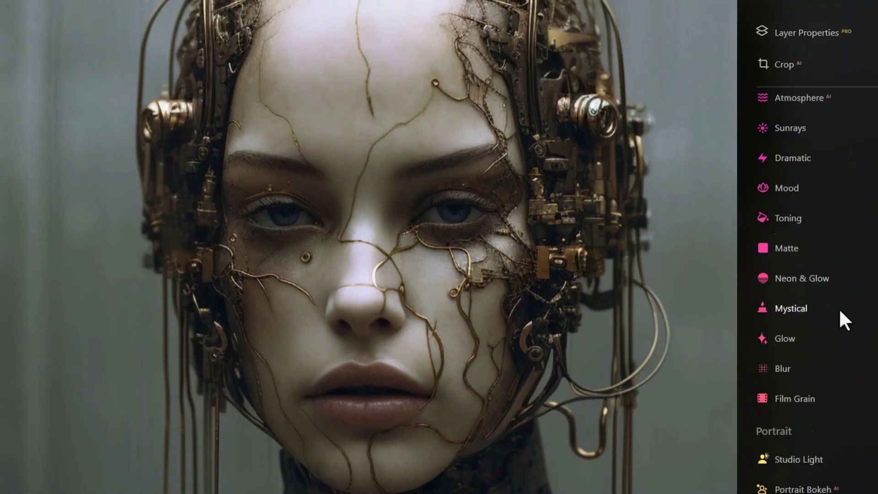
Step: Give the cyborg Cat eyes, reduce dark circles, improve eyebrows, add face light and slim the face
scroll(838, 308, down, 5)
click(783, 290)
click(785, 417)
click(804, 249)
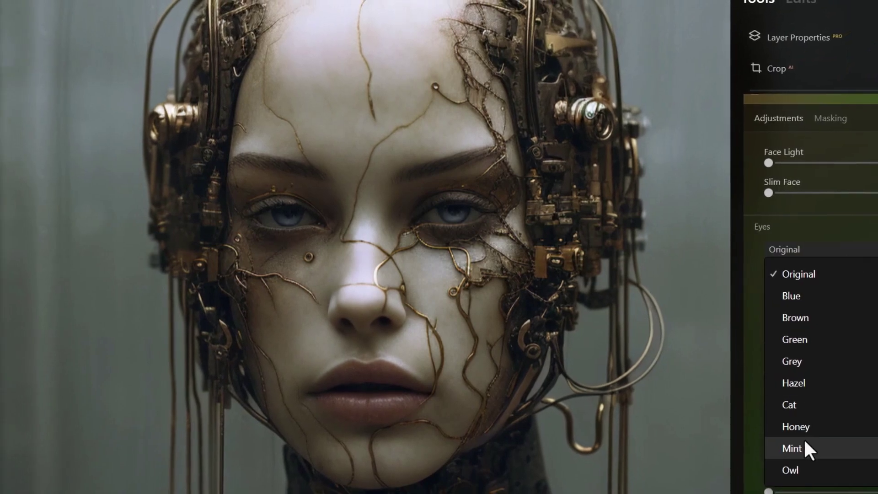
click(789, 405)
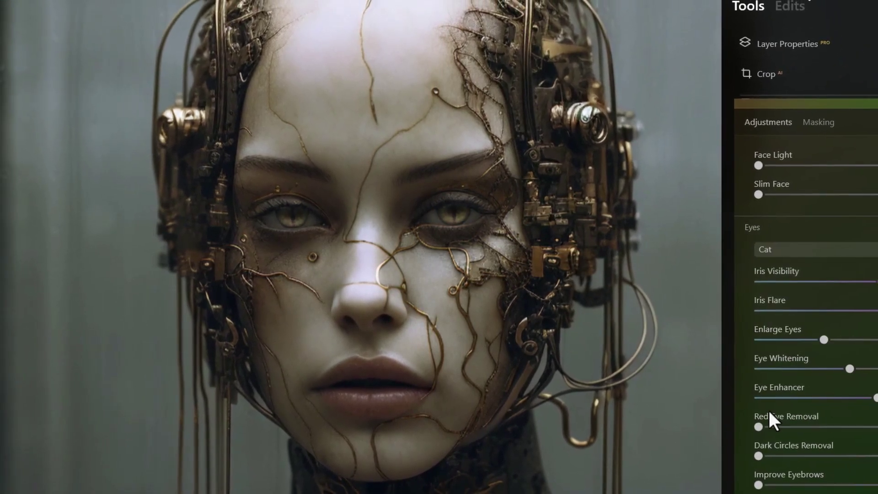
drag(759, 455, 853, 456)
drag(758, 485, 831, 485)
drag(758, 165, 848, 165)
drag(758, 194, 792, 194)
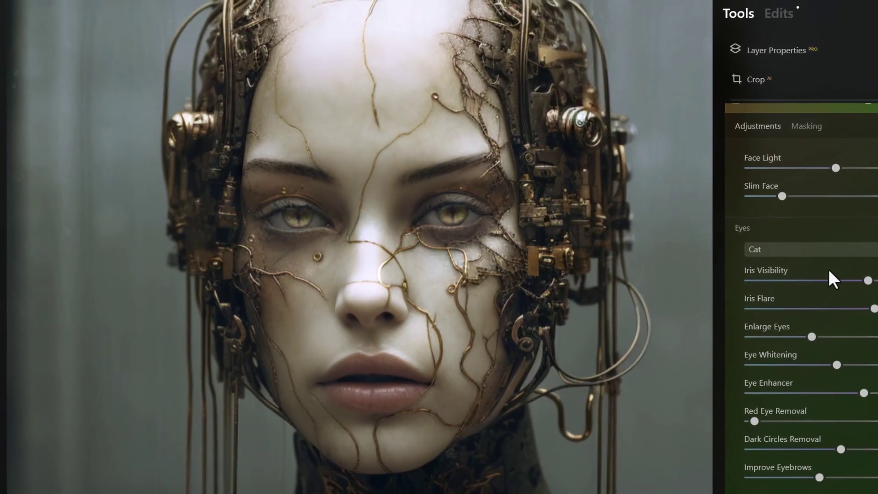
Step: Change the eye colour to Green, then to Honey
click(823, 250)
click(786, 334)
scroll(786, 274, down, 2)
click(781, 185)
click(814, 275)
scroll(786, 320, down, 2)
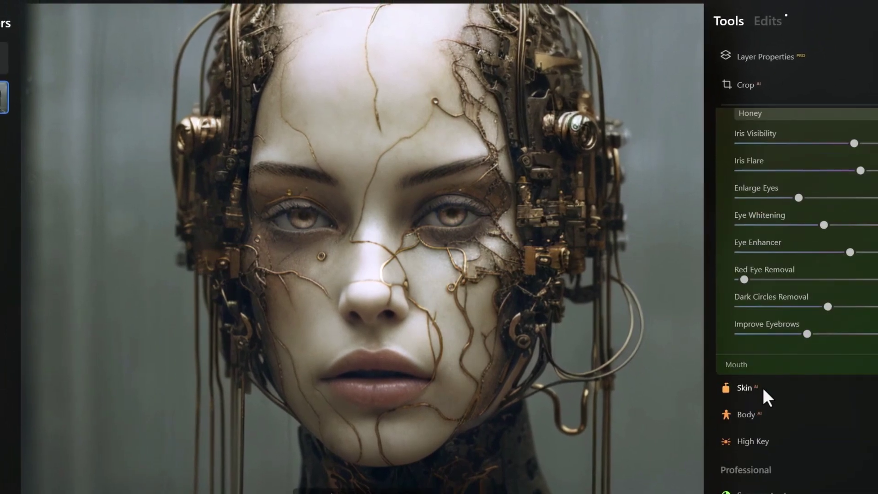
Step: Set Standard High Key to 28 and lift the blacks to 11
click(753, 442)
drag(788, 397, 778, 393)
drag(768, 448, 742, 448)
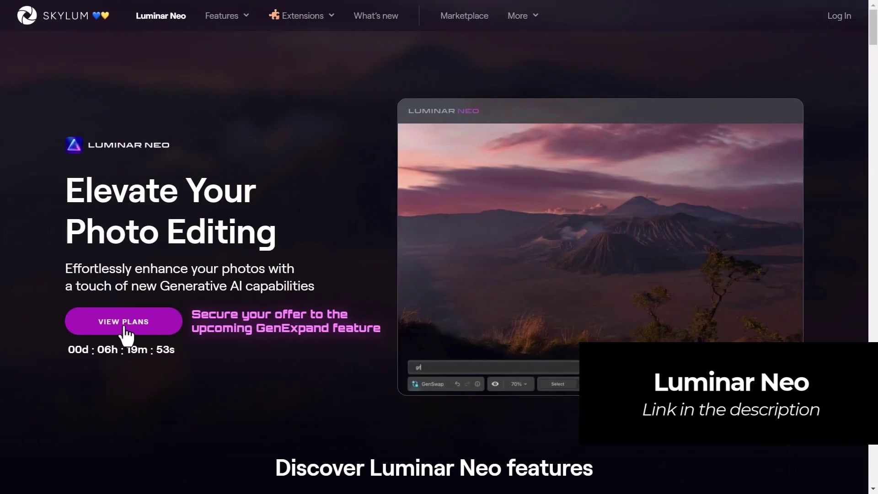
Step: Open VIEW PLANS and scroll down the pricing page to the lifetime purchase option
click(124, 325)
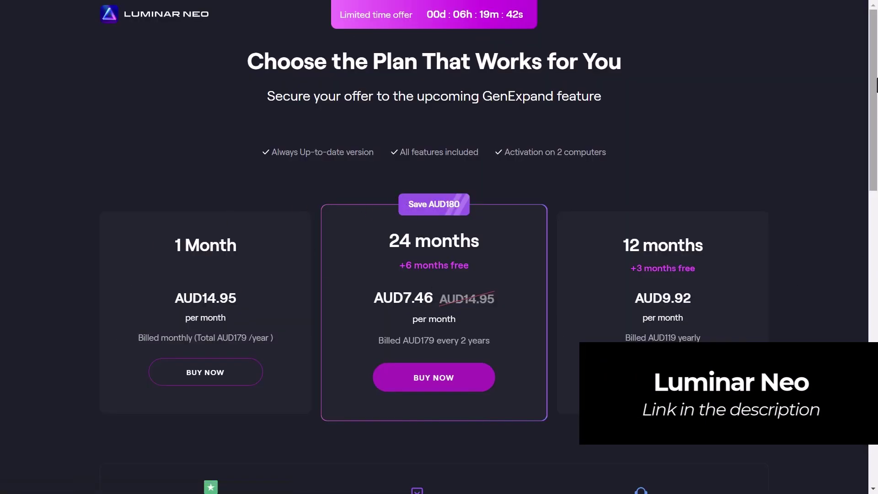
scroll(864, 214, down, 6)
scroll(862, 215, down, 2)
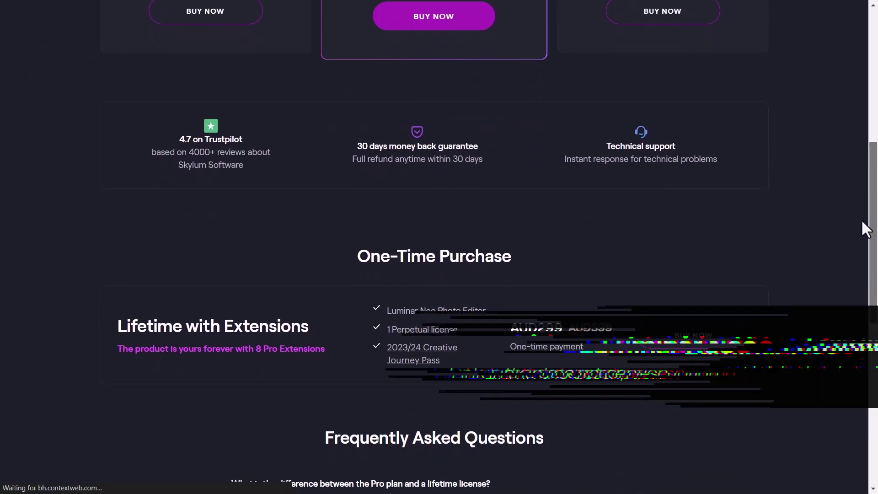